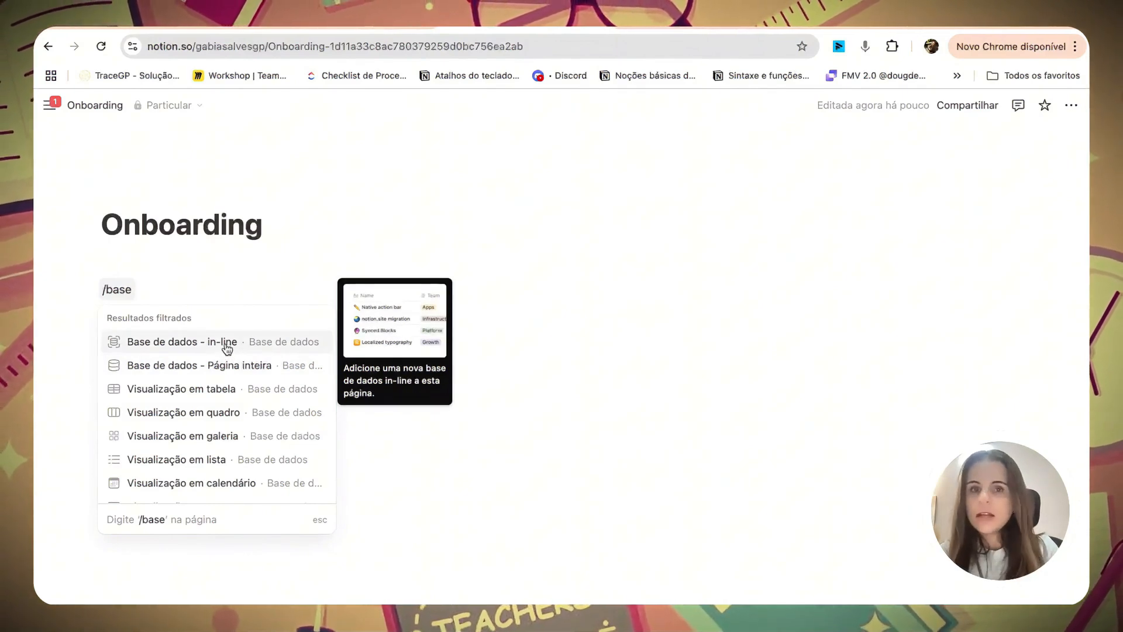
# Step: Insert an inline database on the Onboarding page and title it "Clientes"
pyautogui.click(226, 347)
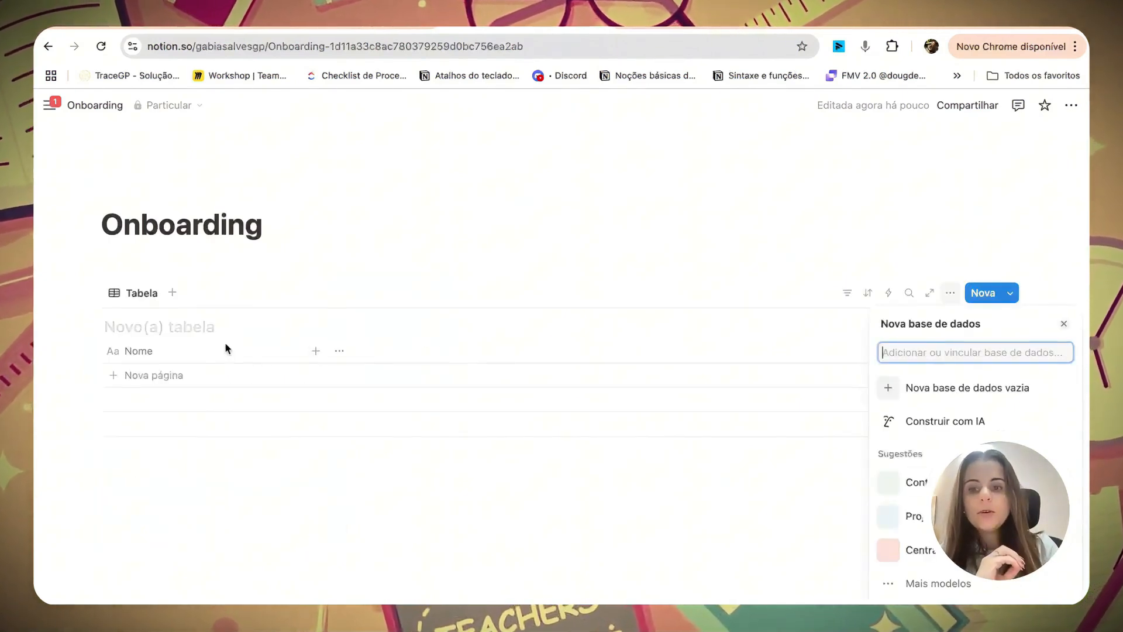
pyautogui.click(167, 329)
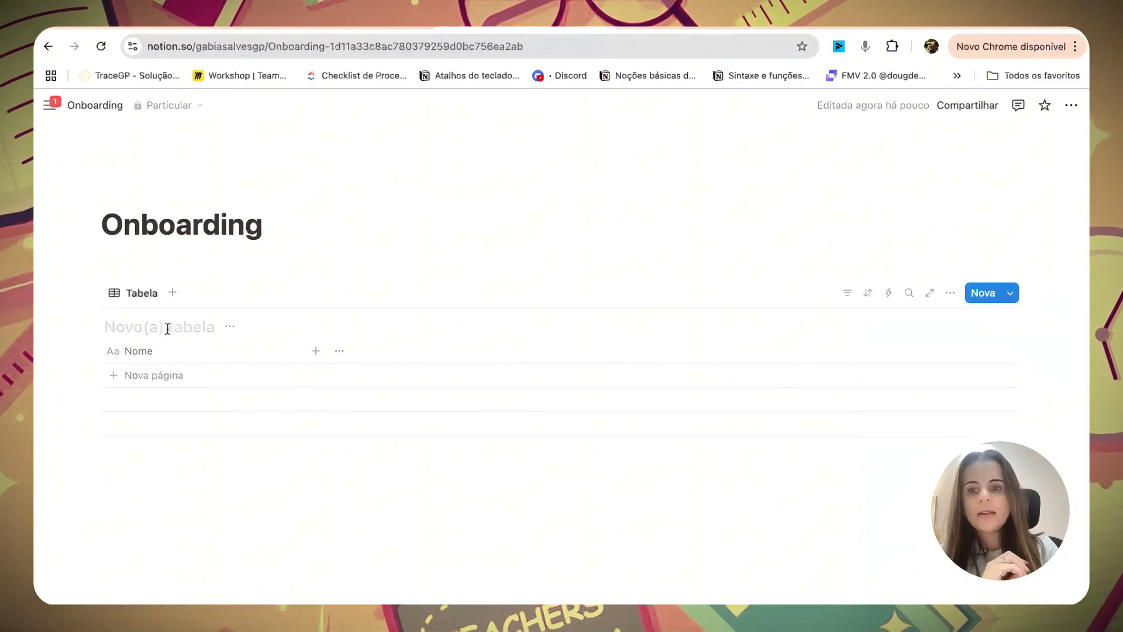
pyautogui.write('Clientes')
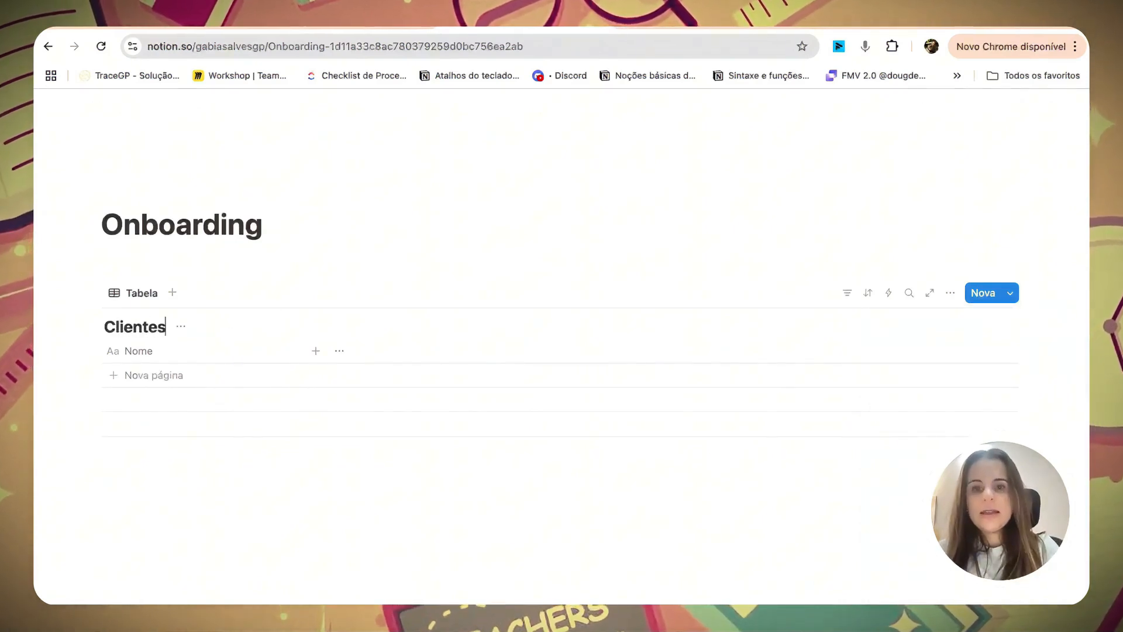
# Step: Rename the Clientes table's Nome column to "Nome da empresa"
pyautogui.click(176, 352)
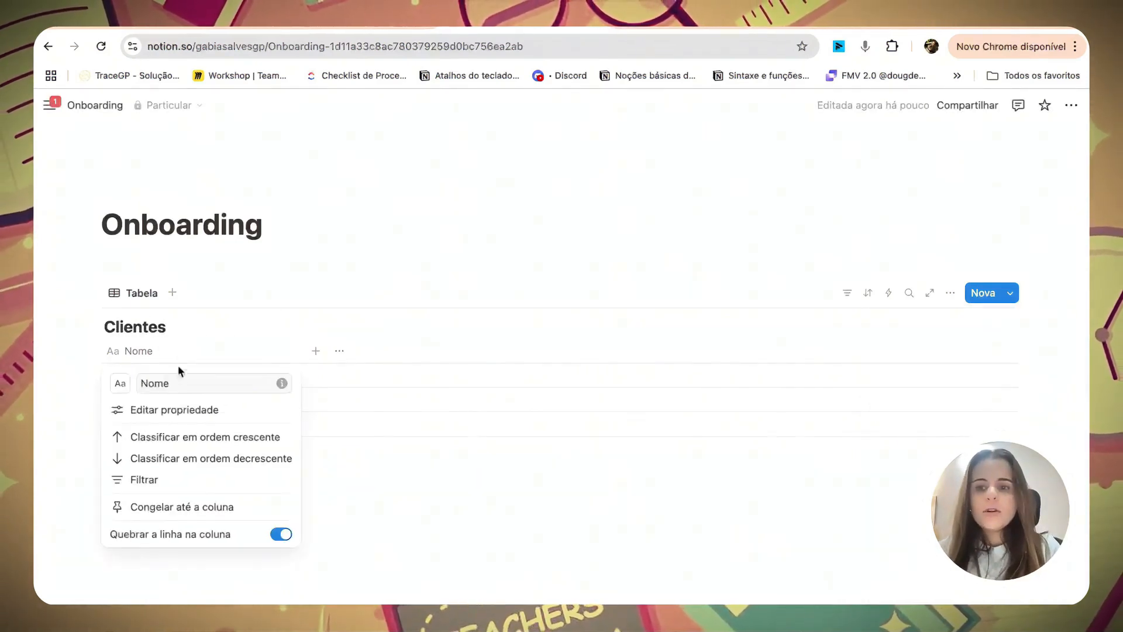
pyautogui.write('da empresa')
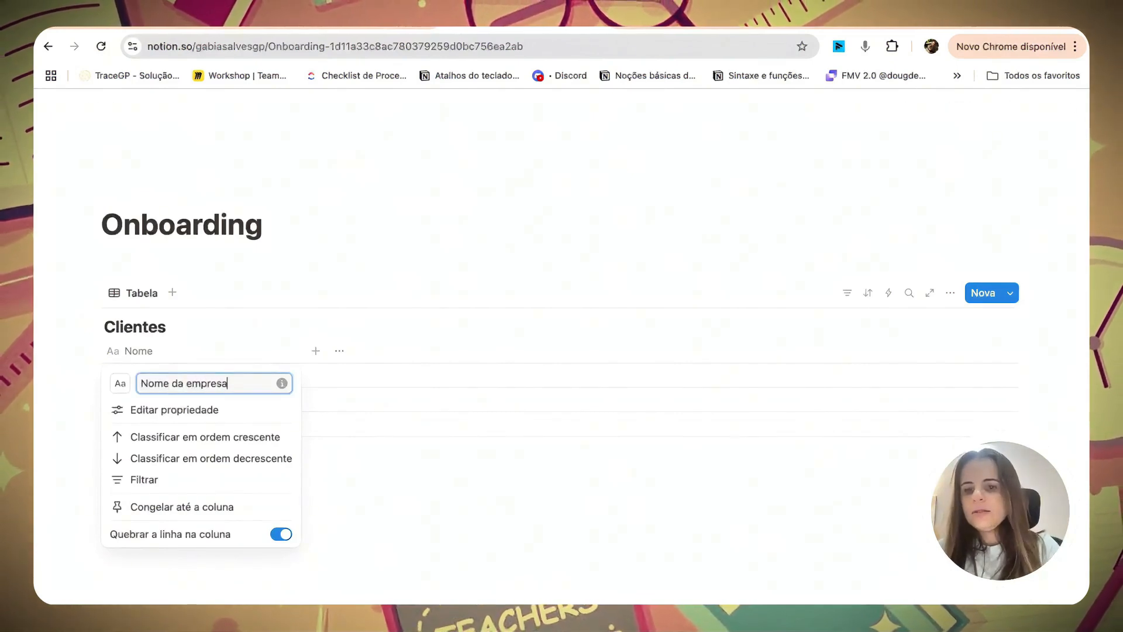
pyautogui.press('Return')
# Step: Add a date property named "Data de entrada" to the Clientes database
pyautogui.click(316, 351)
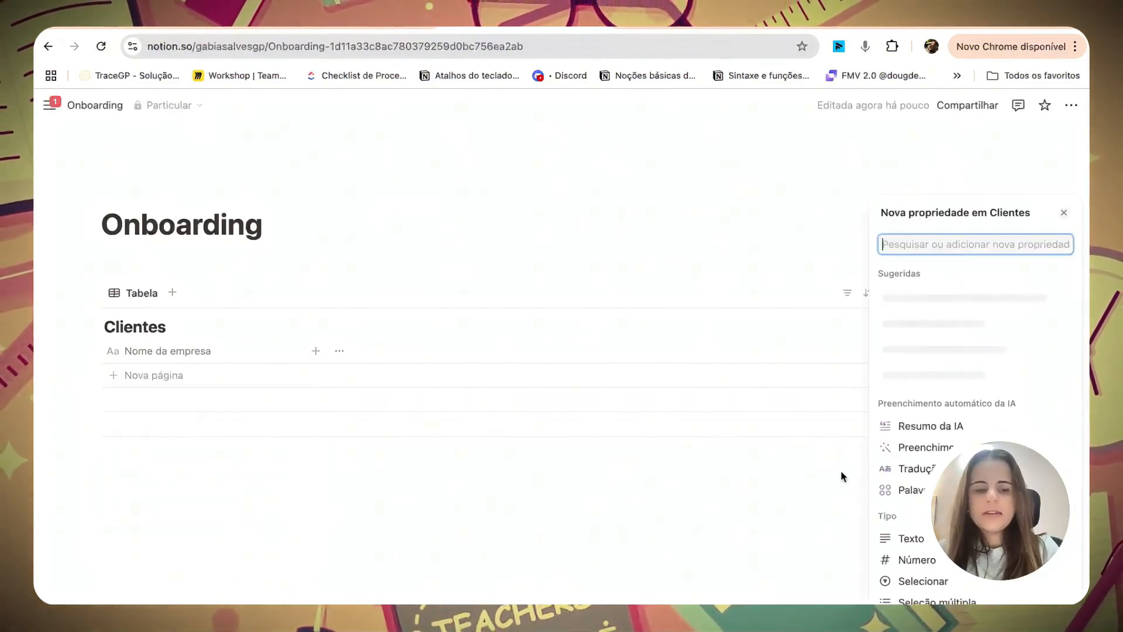
pyautogui.click(911, 593)
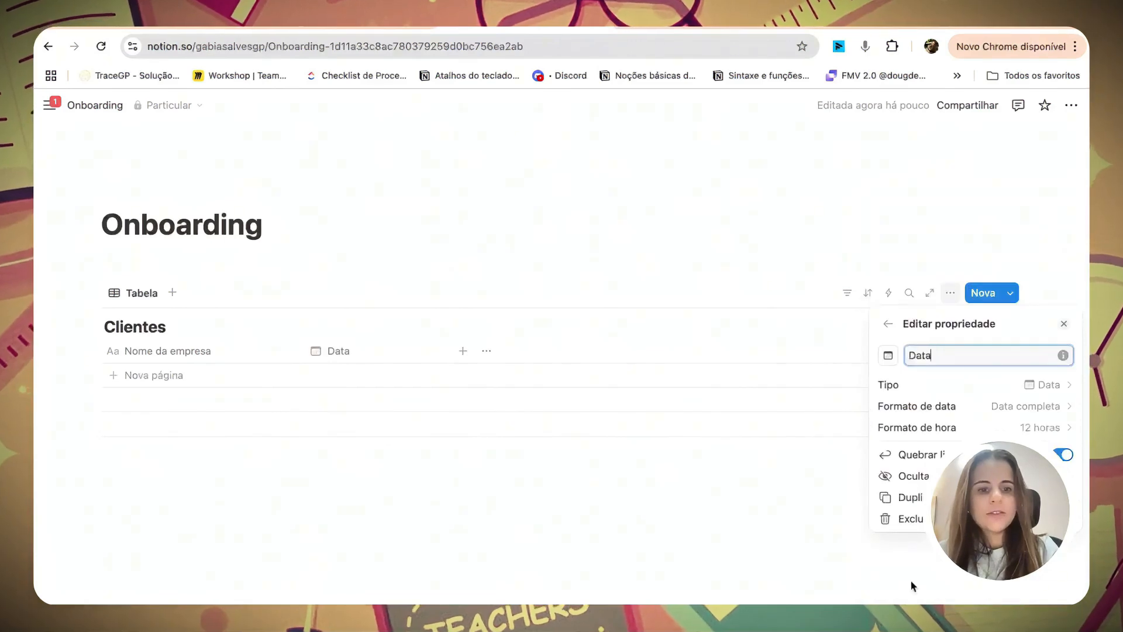
pyautogui.write('de enr')
pyautogui.write('ra')
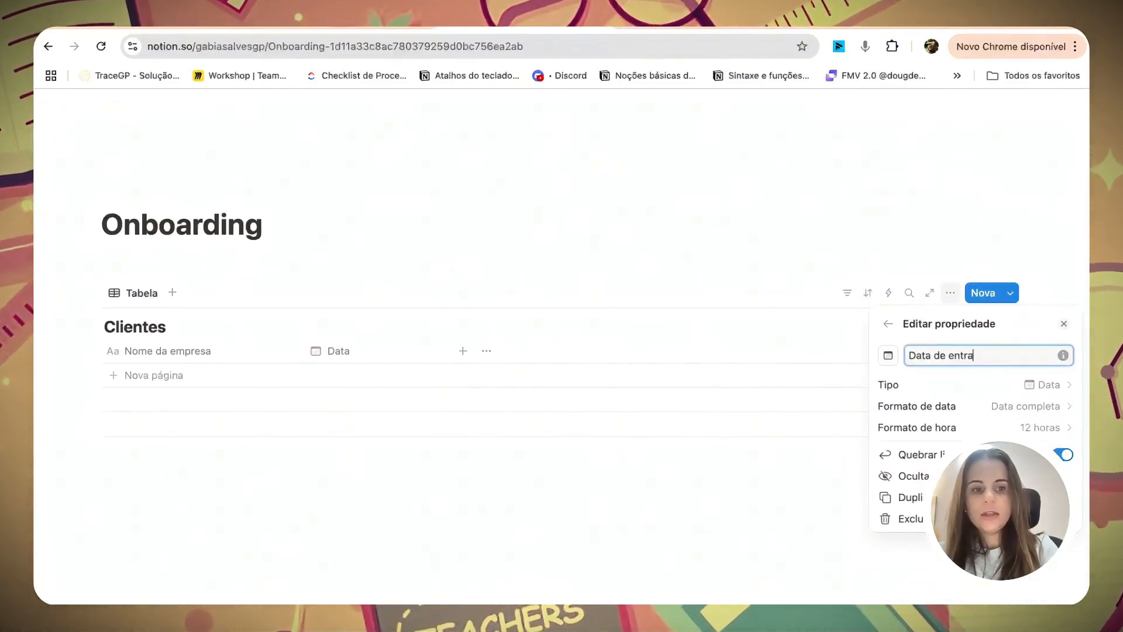
pyautogui.write('da')
pyautogui.press('Escape')
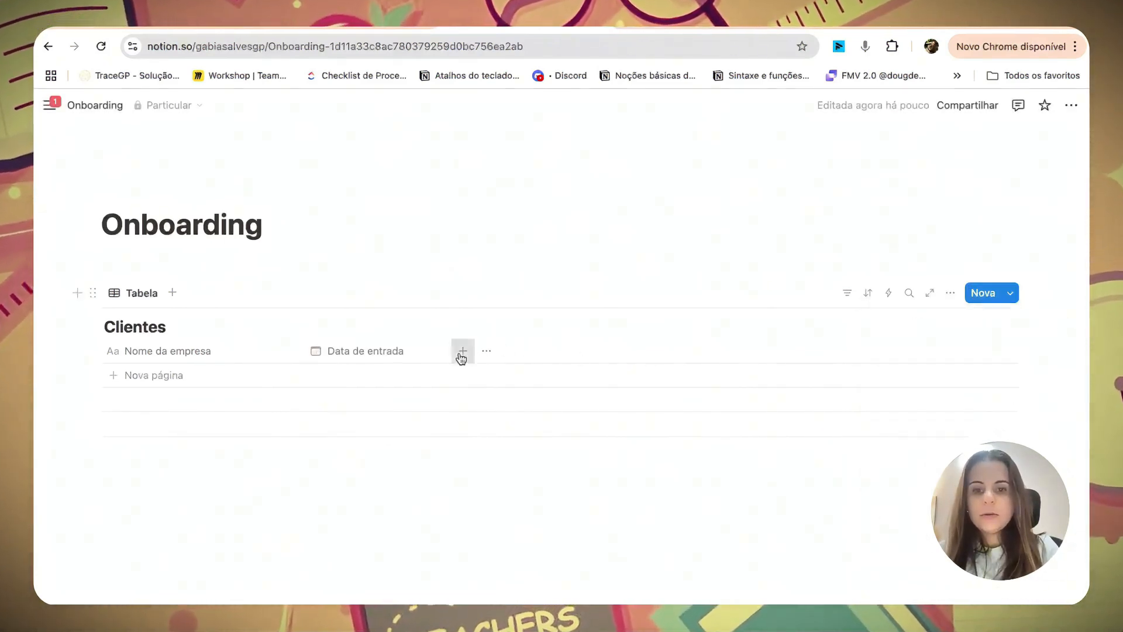
# Step: Add a single-select property named "status" to the Clientes database
pyautogui.click(462, 352)
pyautogui.click(908, 583)
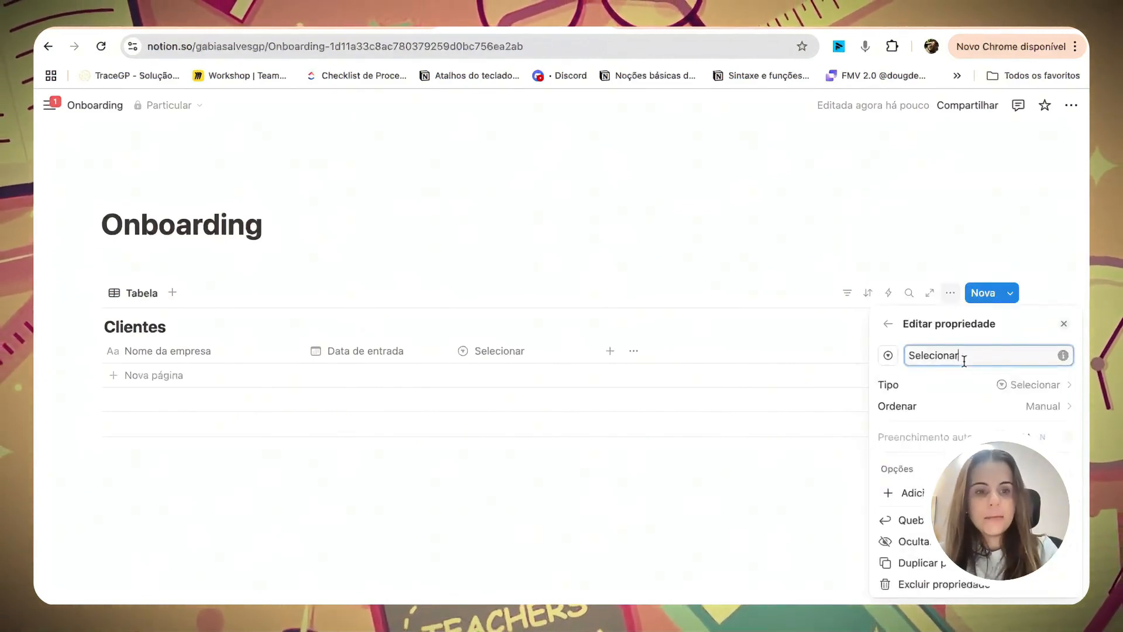
pyautogui.moveTo(964, 361); pyautogui.dragTo(902, 359)
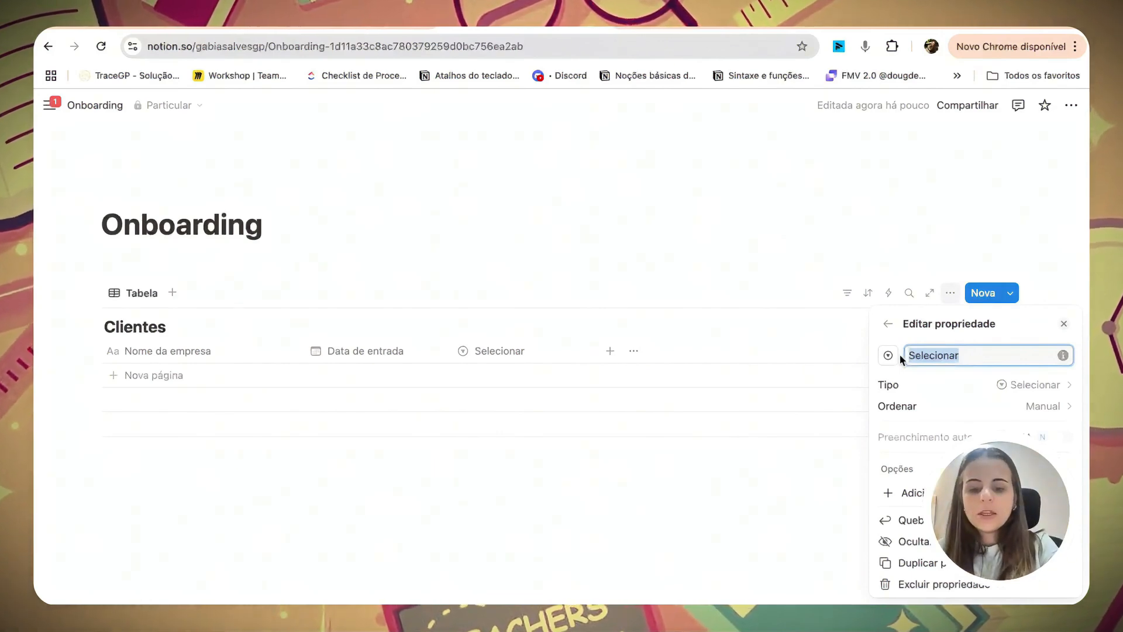
pyautogui.write('status')
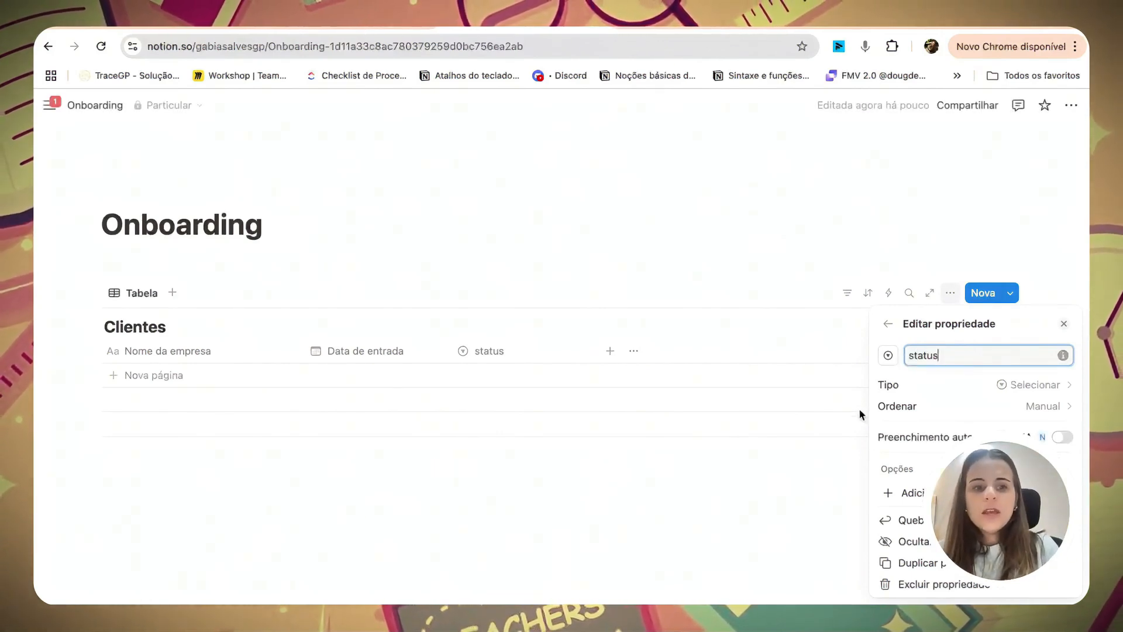
# Step: Give the status property the options lead, onboarding and lead pendente, plus two client options starting with "cliente a" and "cliente in"
pyautogui.click(913, 493)
pyautogui.write('l')
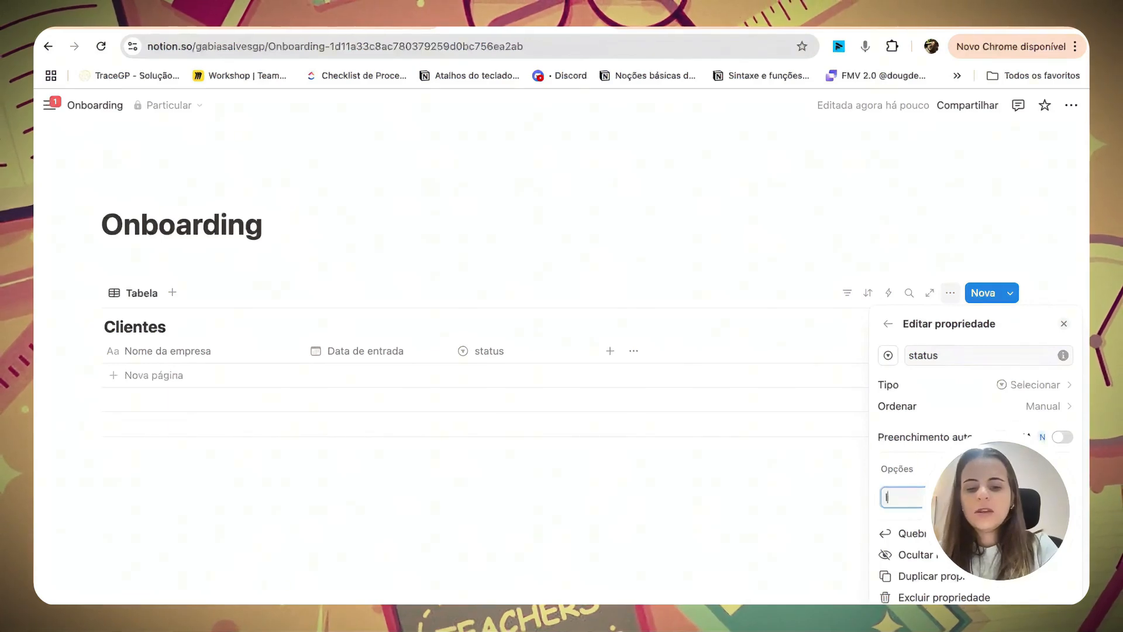
pyautogui.write('ead')
pyautogui.press('Return')
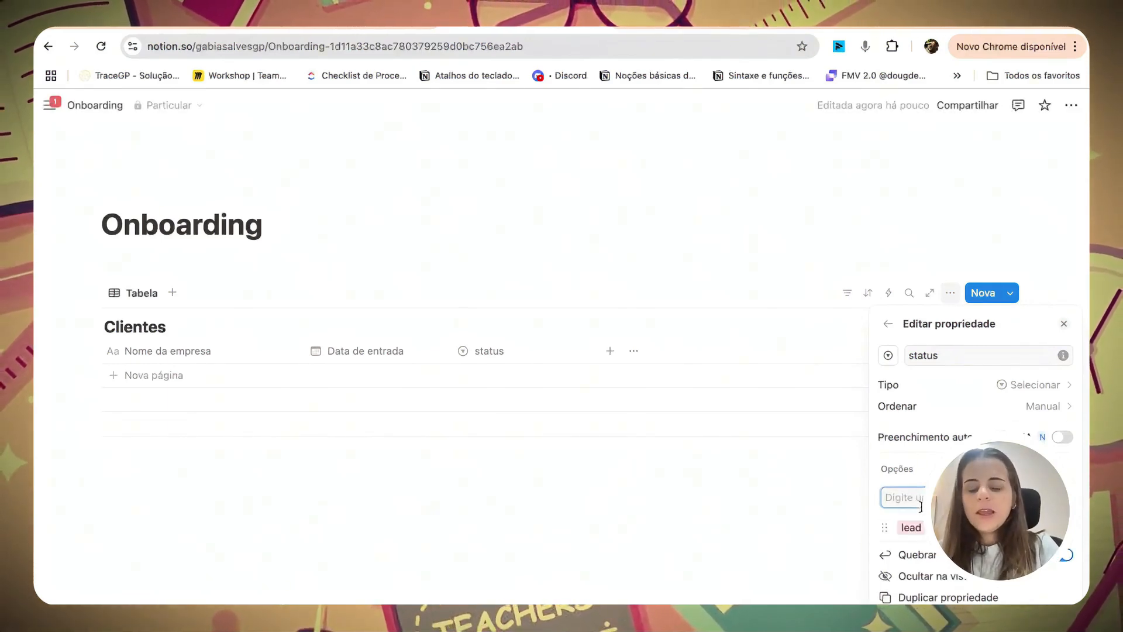
pyautogui.write('cliente a')
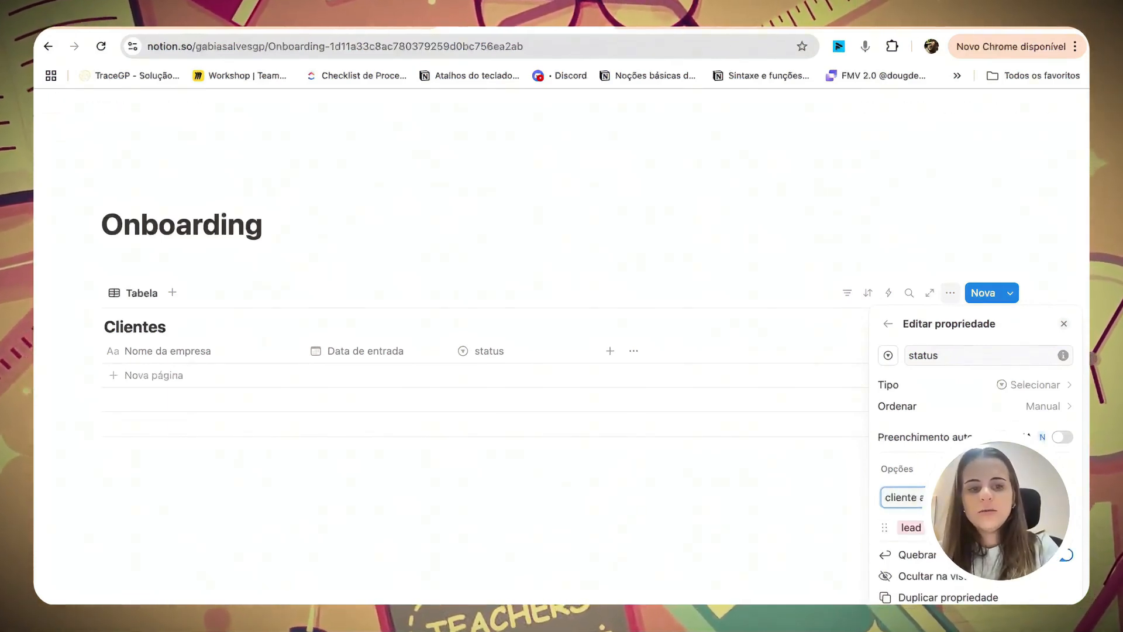
pyautogui.press('Return')
pyautogui.write('onboarding')
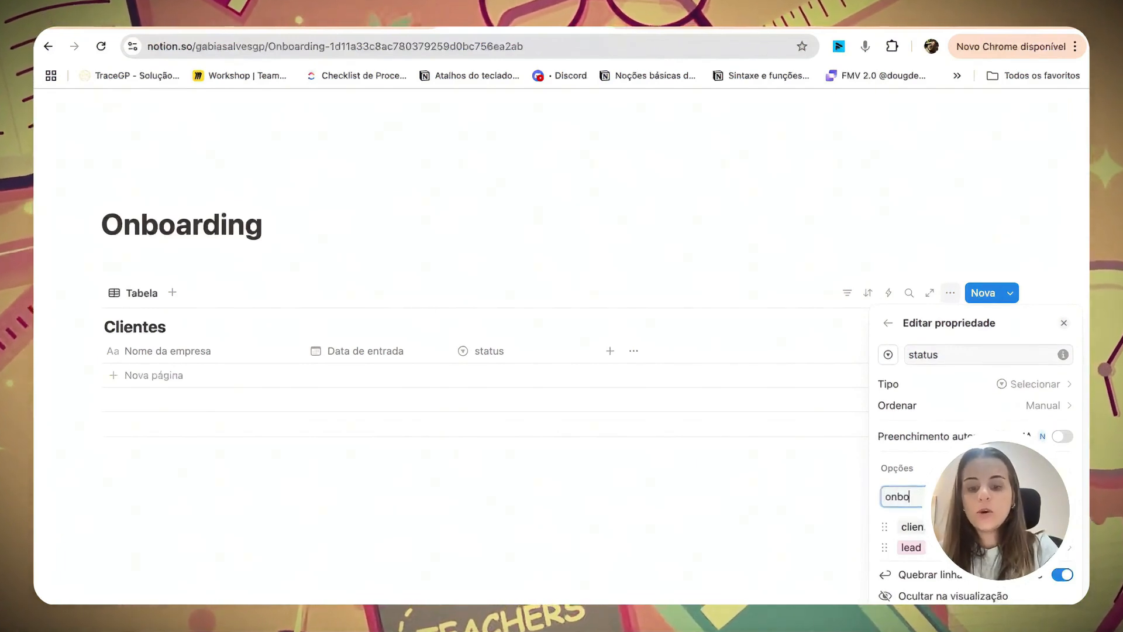
pyautogui.press('Return')
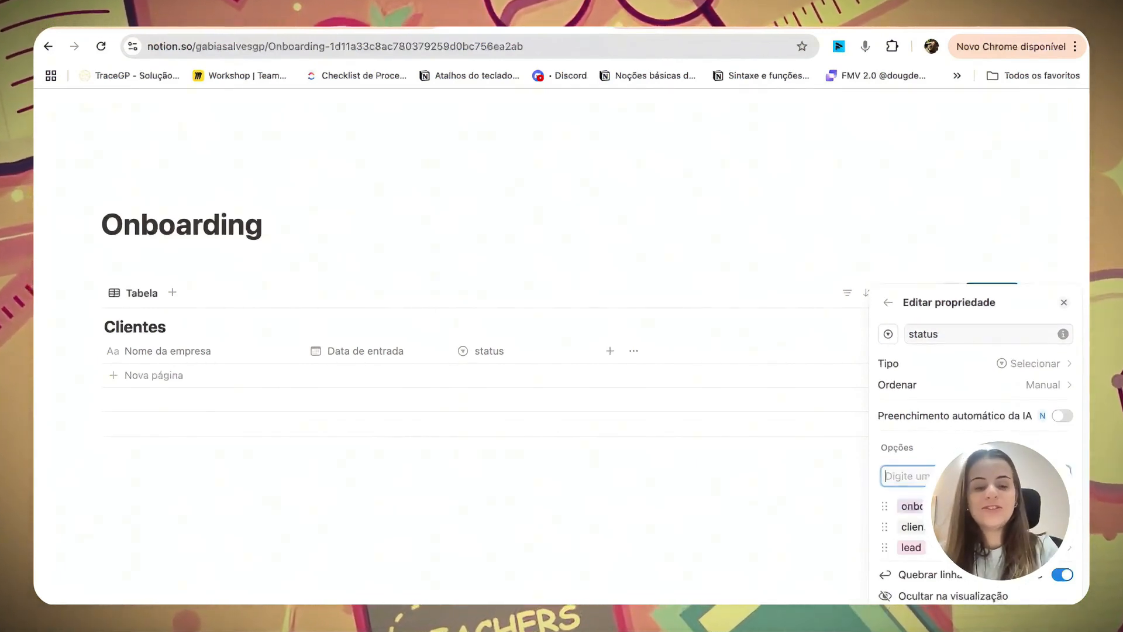
pyautogui.write('cliente in')
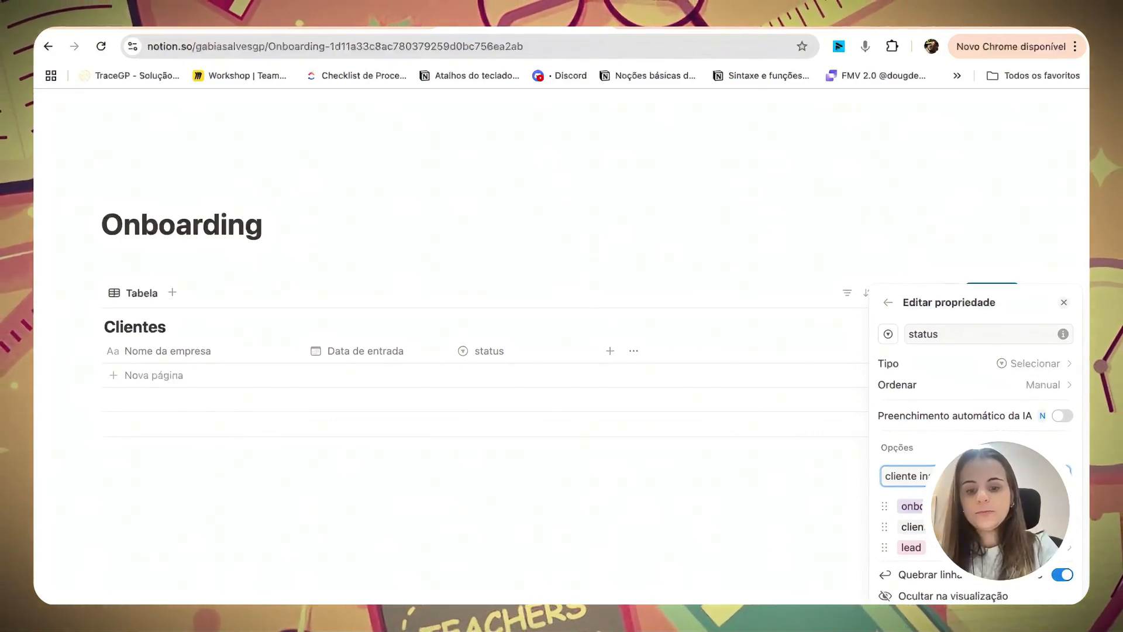
pyautogui.press('Return')
pyautogui.write('lead pendente')
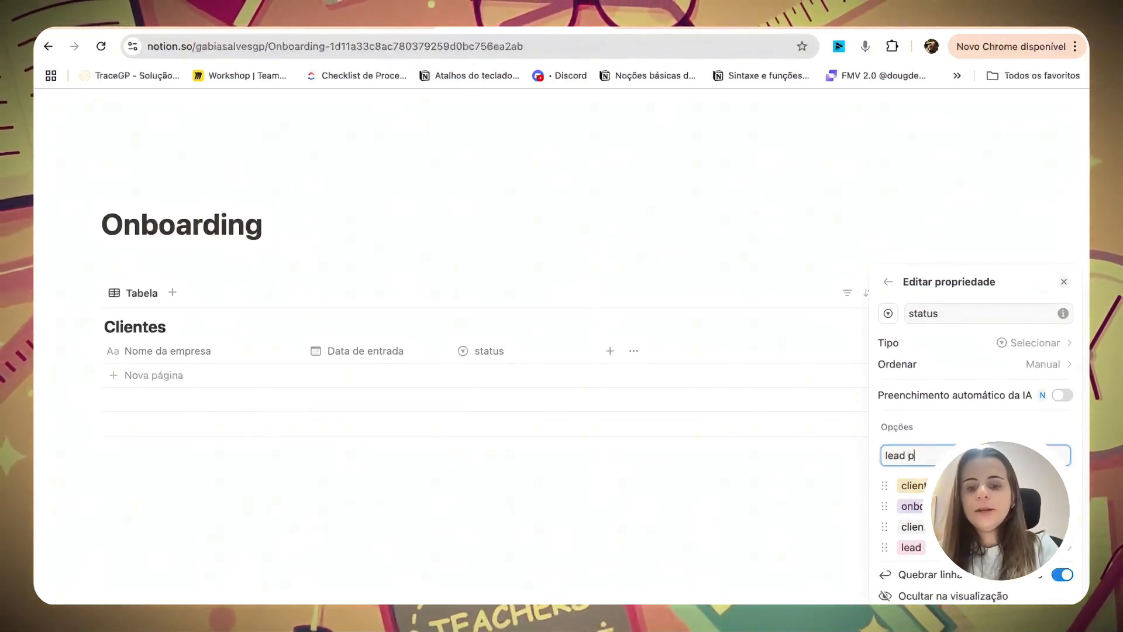
pyautogui.press('Return')
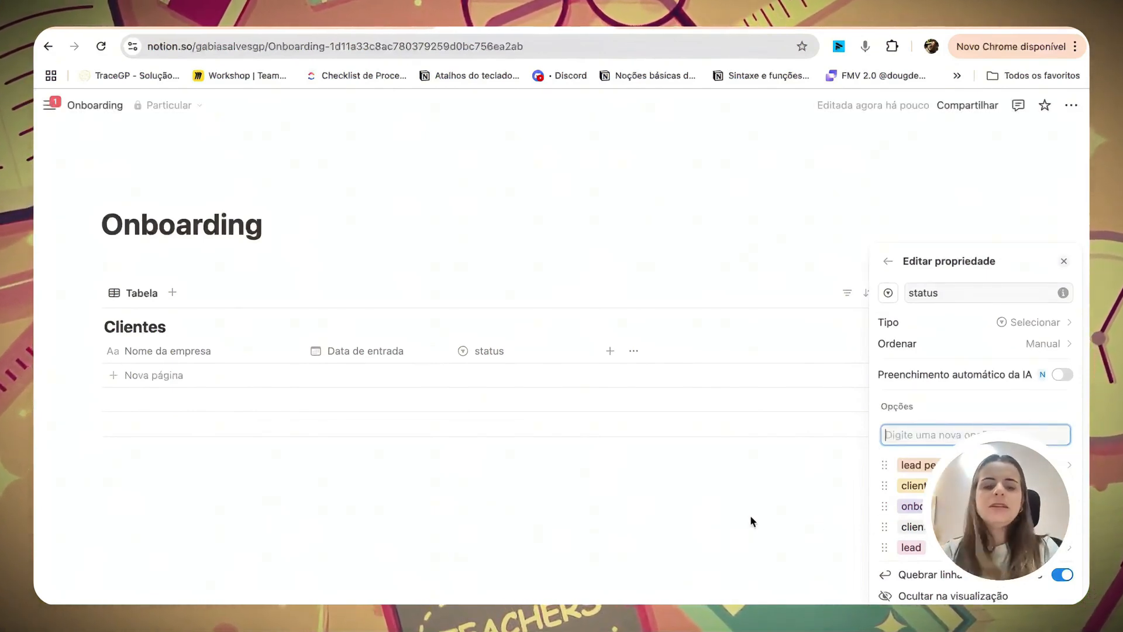
pyautogui.click(725, 506)
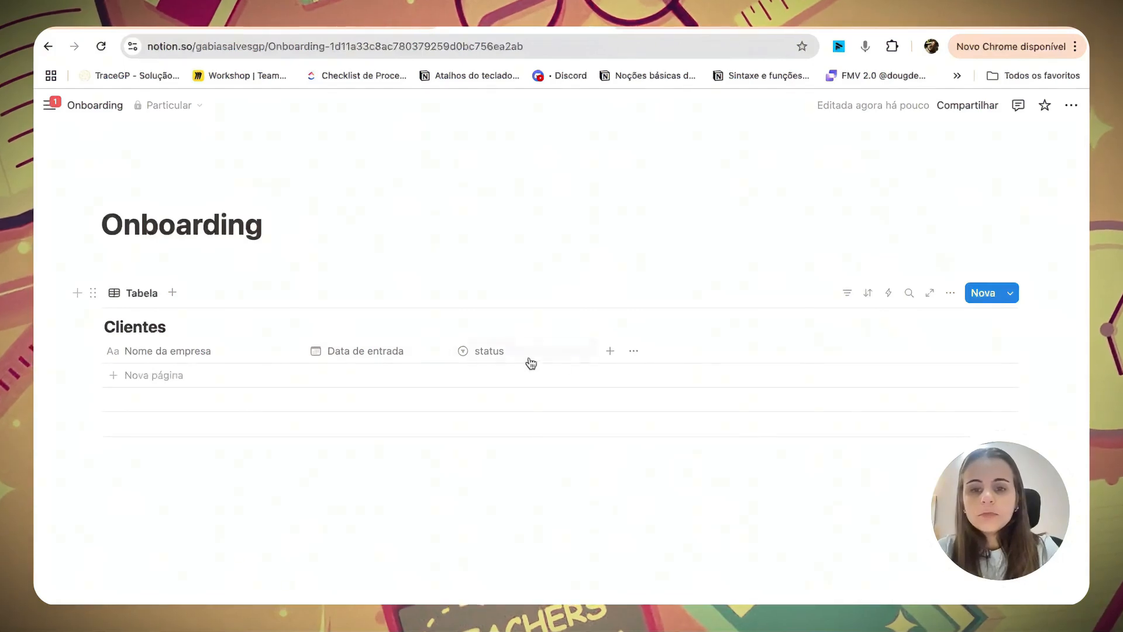
# Step: Add a person property named "gestor responsável" to the Clientes database, and leave any unrelated page that opens
pyautogui.click(612, 352)
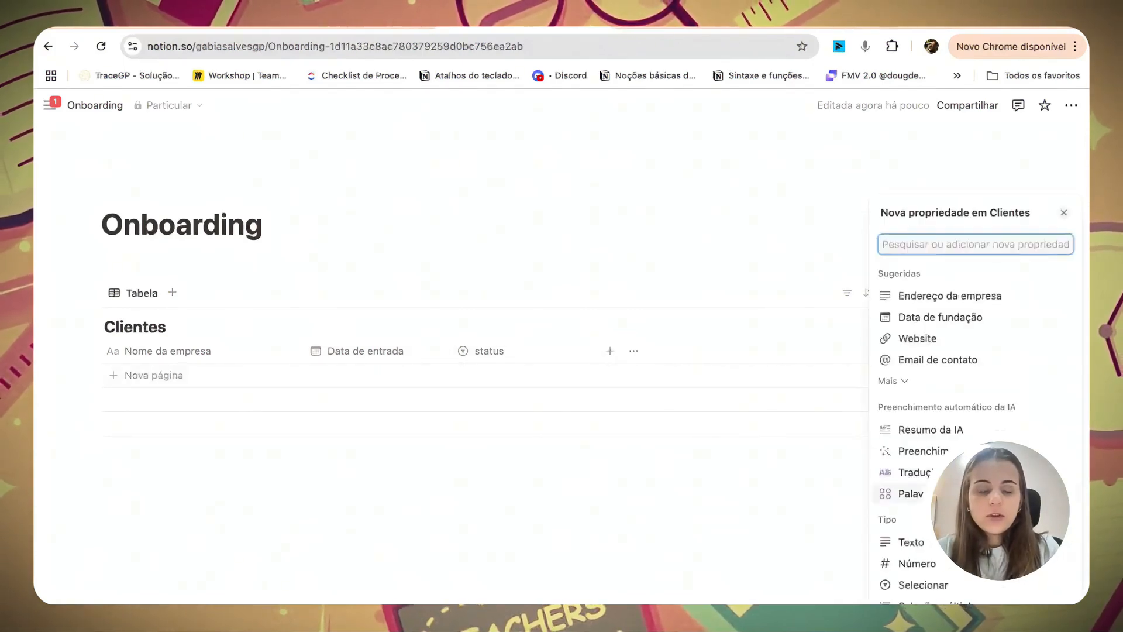
pyautogui.scroll(-5, 912, 521)
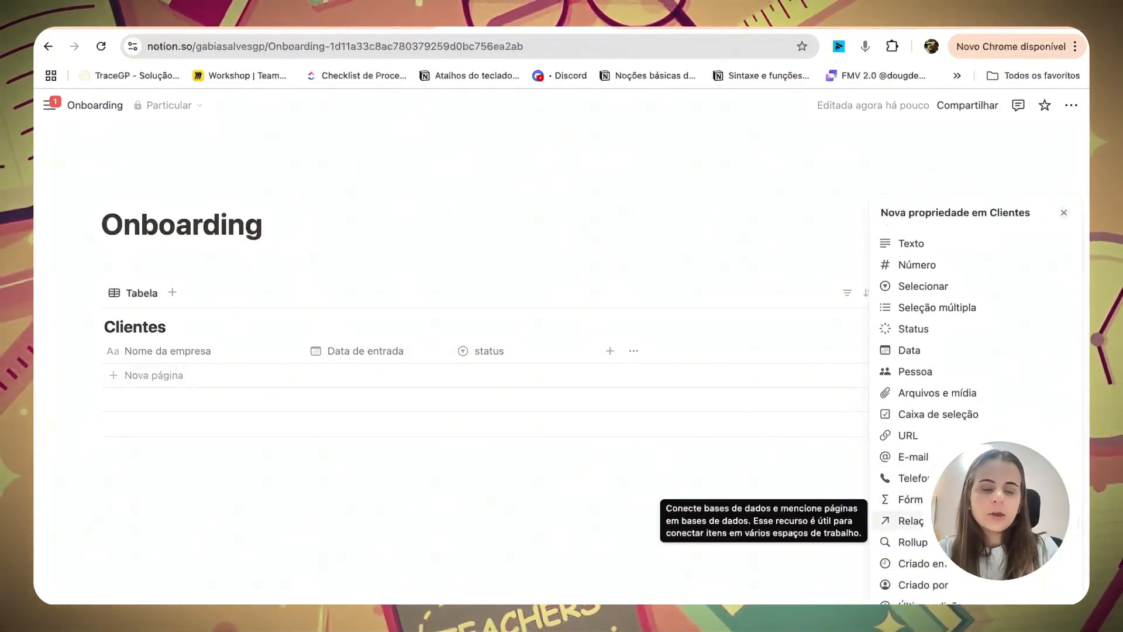
pyautogui.click(922, 374)
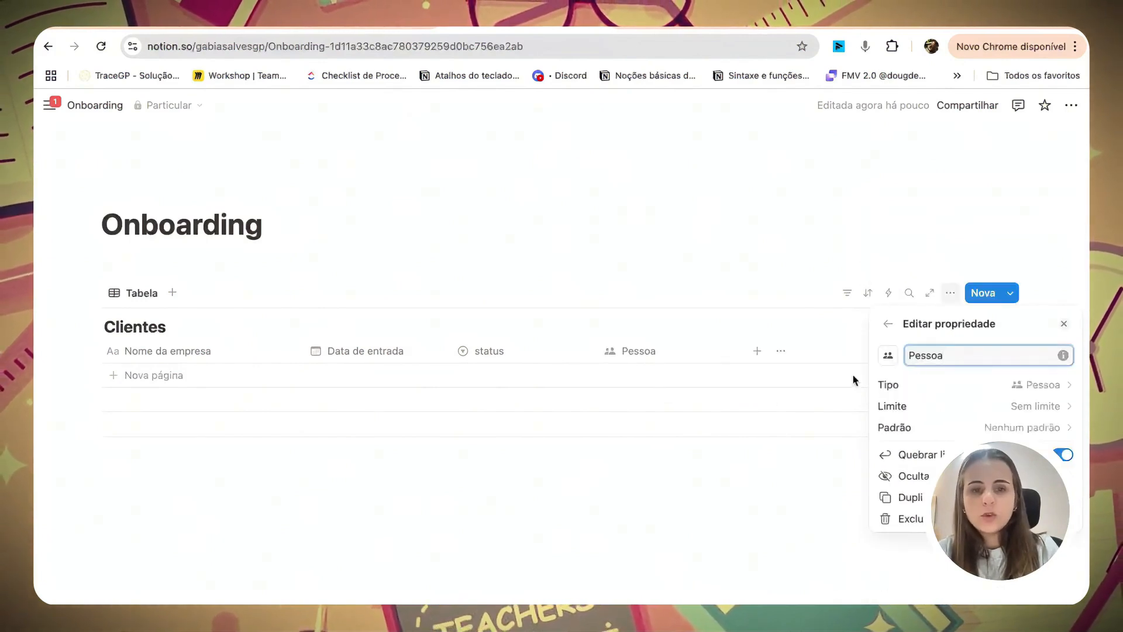
pyautogui.moveTo(943, 355); pyautogui.dragTo(897, 354)
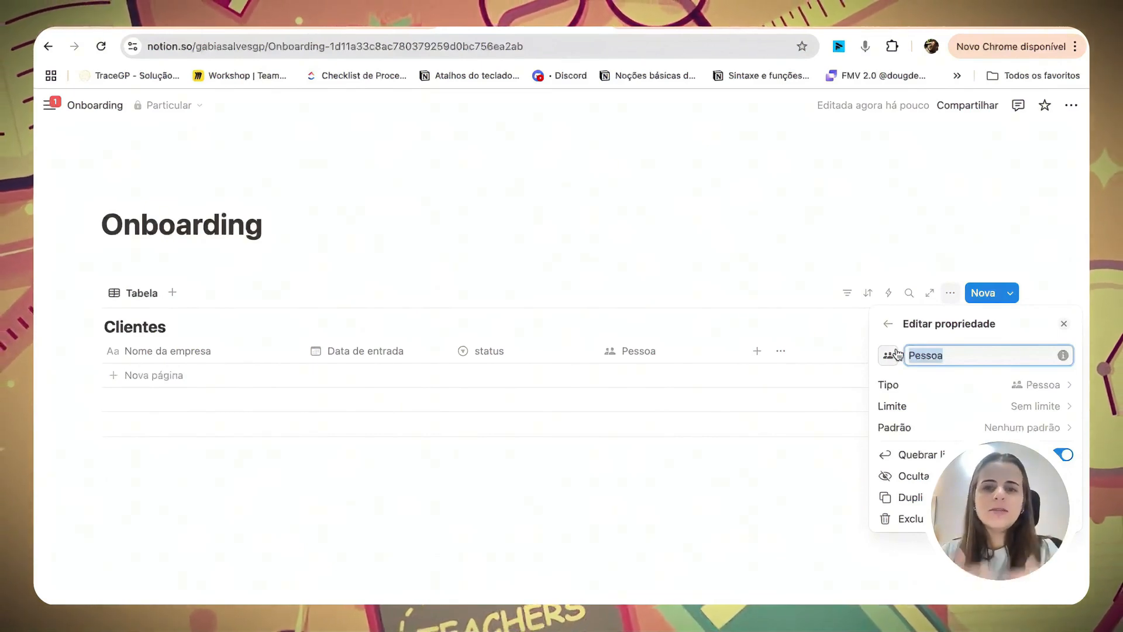
pyautogui.write('gestor respon')
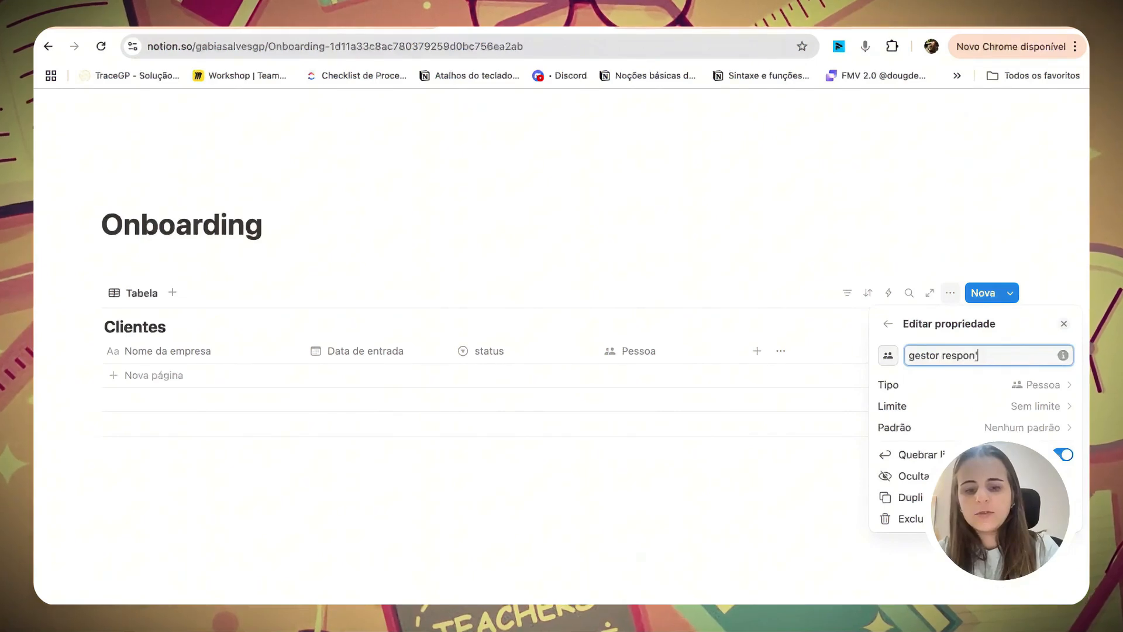
pyautogui.write('sáve')
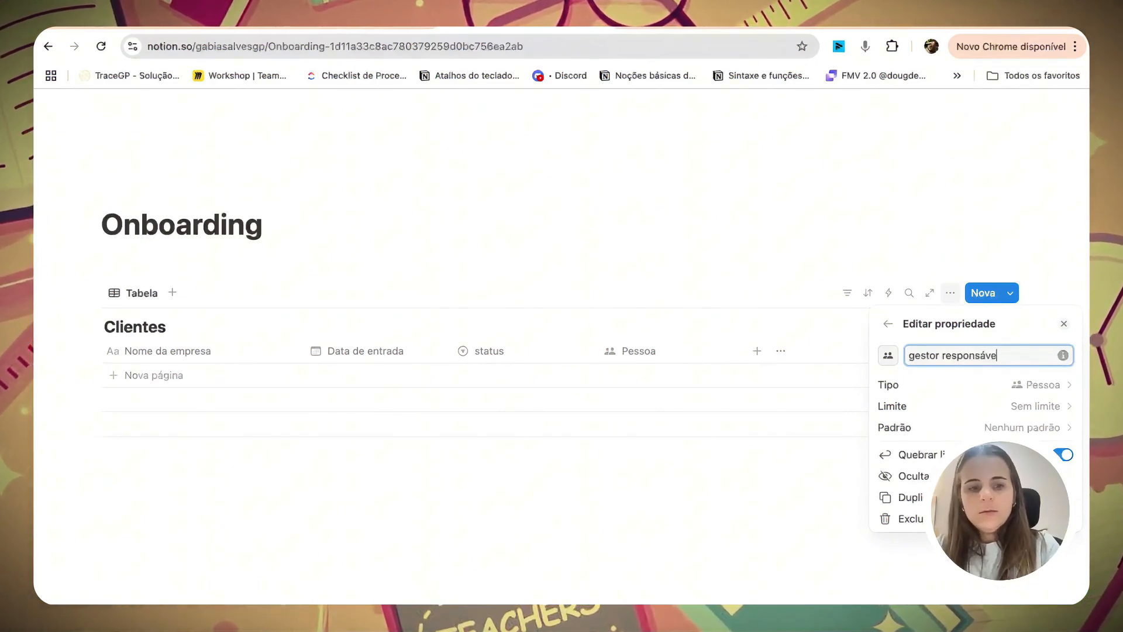
pyautogui.write('l')
pyautogui.click(666, 526)
pyautogui.click(448, 422)
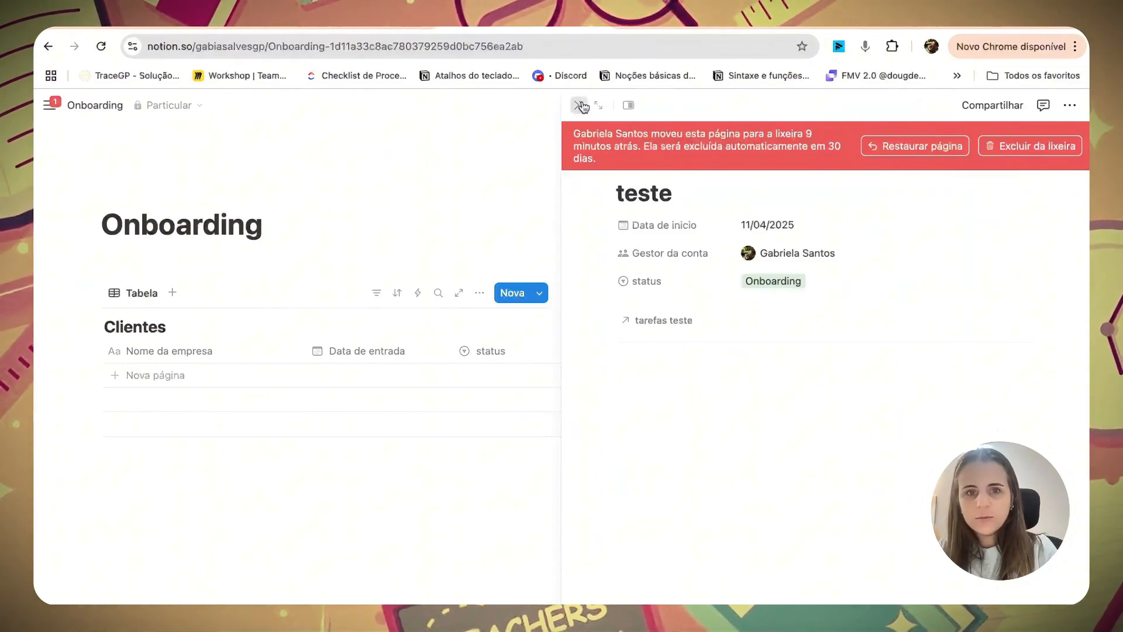
pyautogui.click(579, 105)
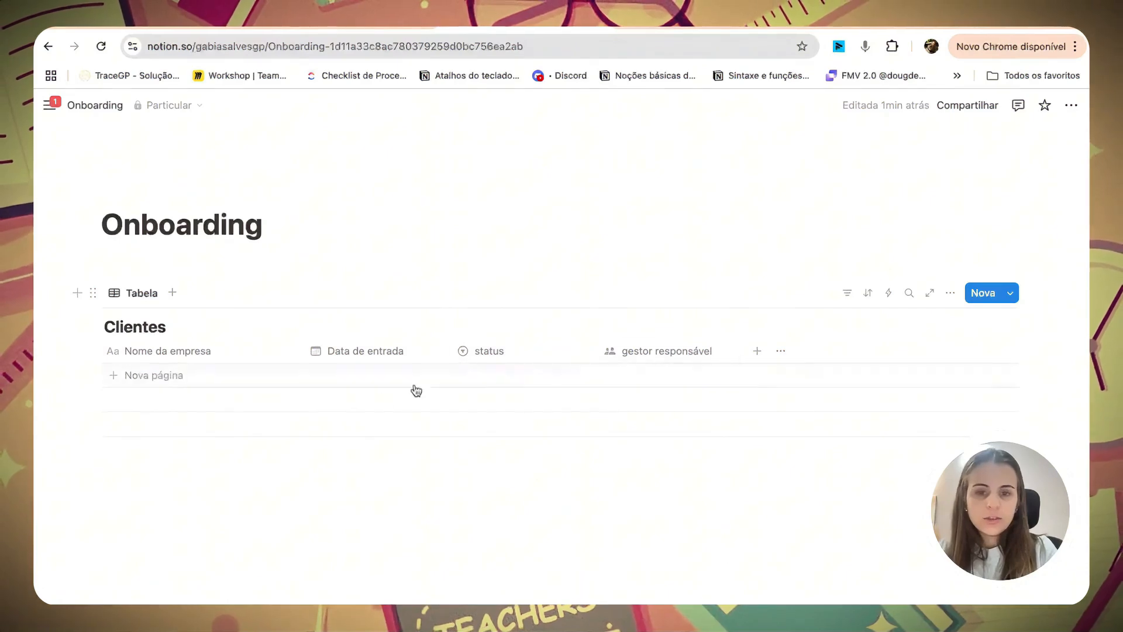
# Step: Add a button property to the Clientes database
pyautogui.click(758, 352)
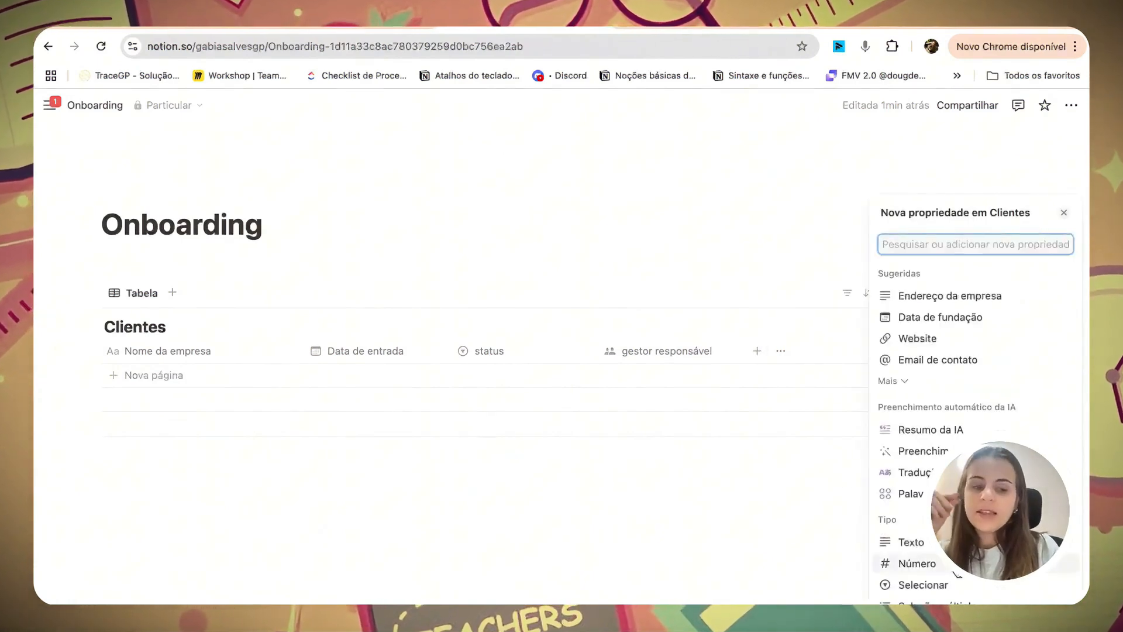
pyautogui.scroll(-5, 958, 573)
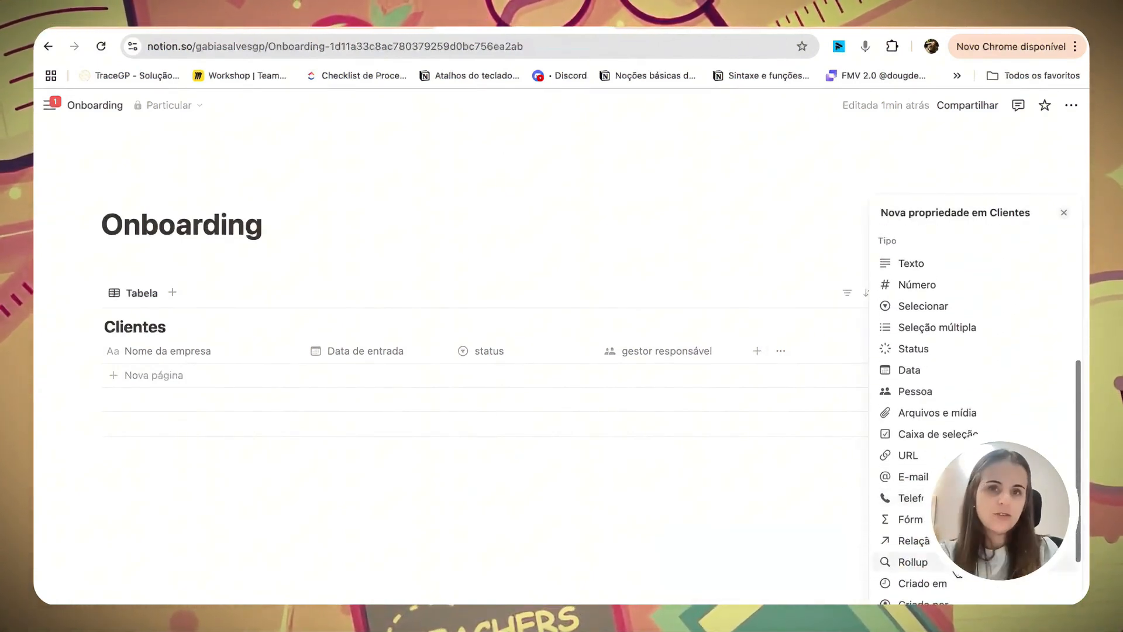
pyautogui.scroll(-2, 957, 573)
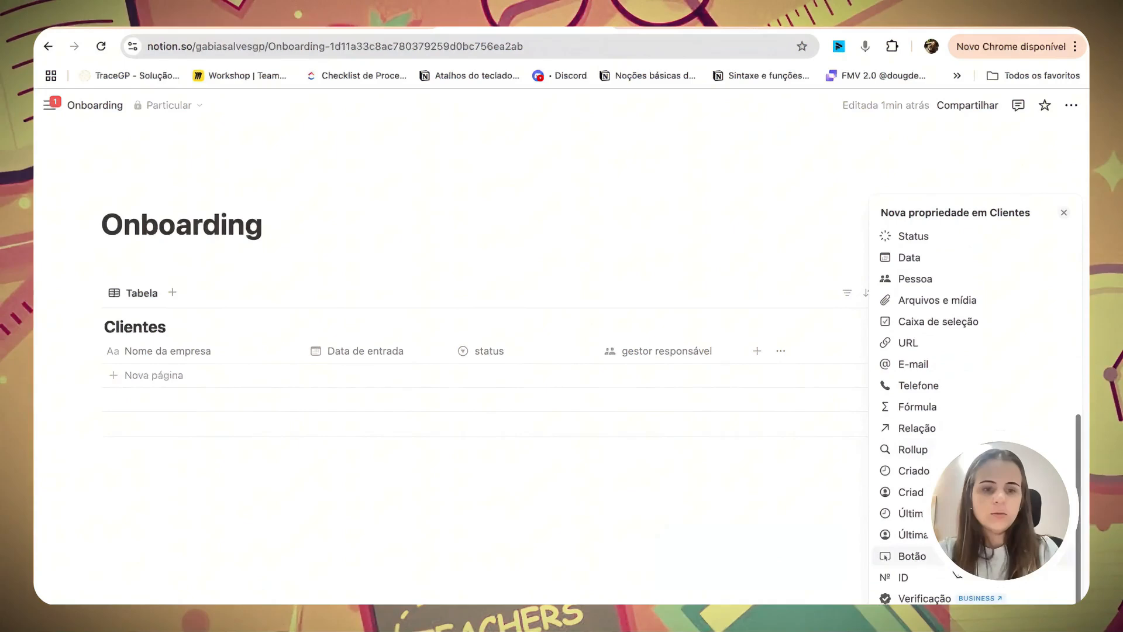
pyautogui.click(908, 557)
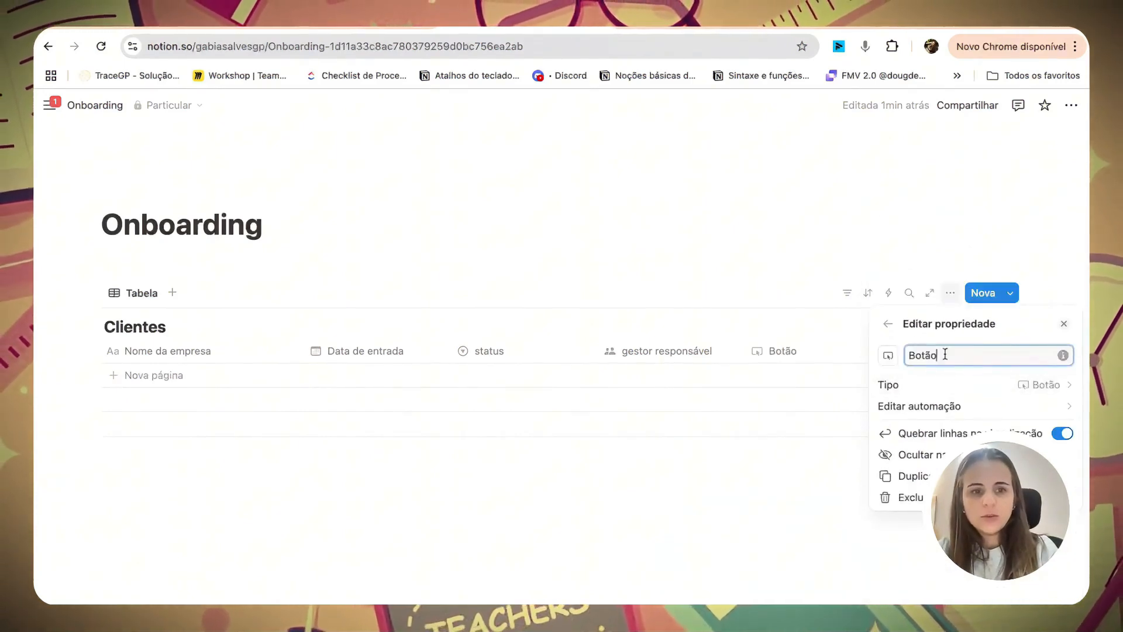
# Step: Name the new button property in the Clientes database "Iniciar onboarding"
pyautogui.moveTo(945, 354); pyautogui.dragTo(897, 352)
pyautogui.write('inIC')
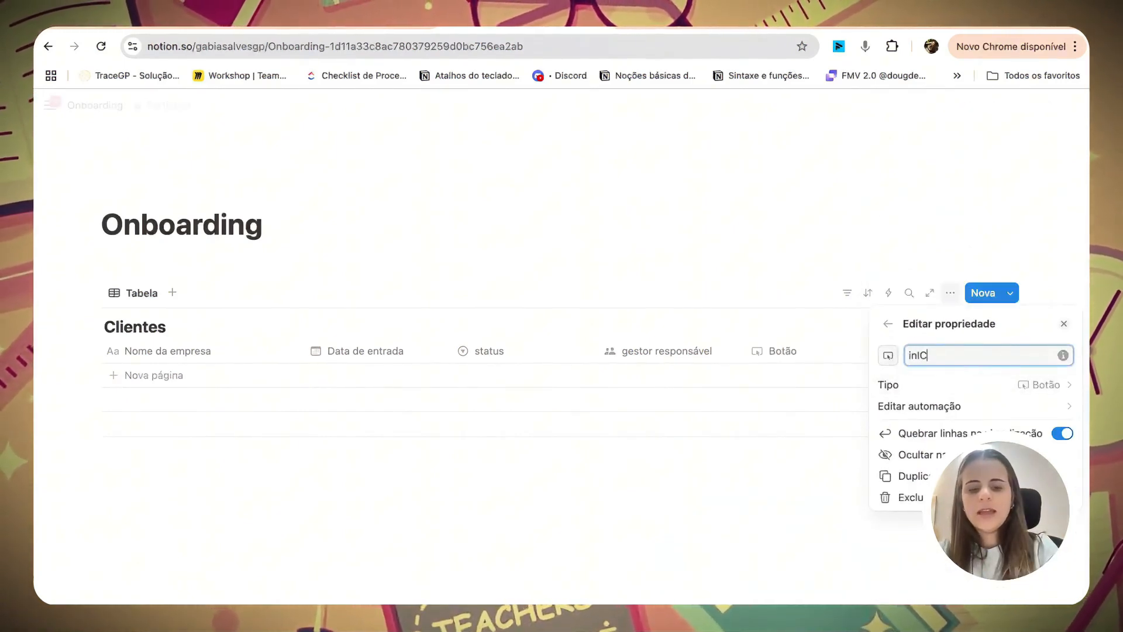
pyautogui.write('IAR')
pyautogui.press('BackSpace')
pyautogui.press('BackSpace')
pyautogui.press('BackSpace')
pyautogui.press('BackSpace')
pyautogui.press('BackSpace')
pyautogui.press('BackSpace')
pyautogui.press('BackSpace')
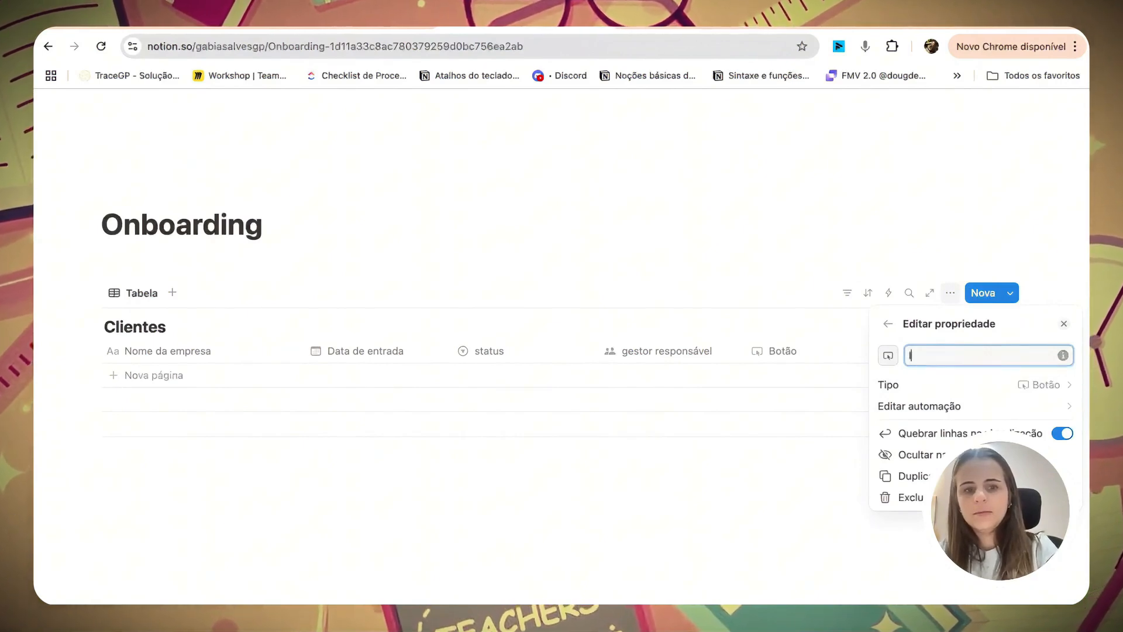
pyautogui.write('Iniciar onboar')
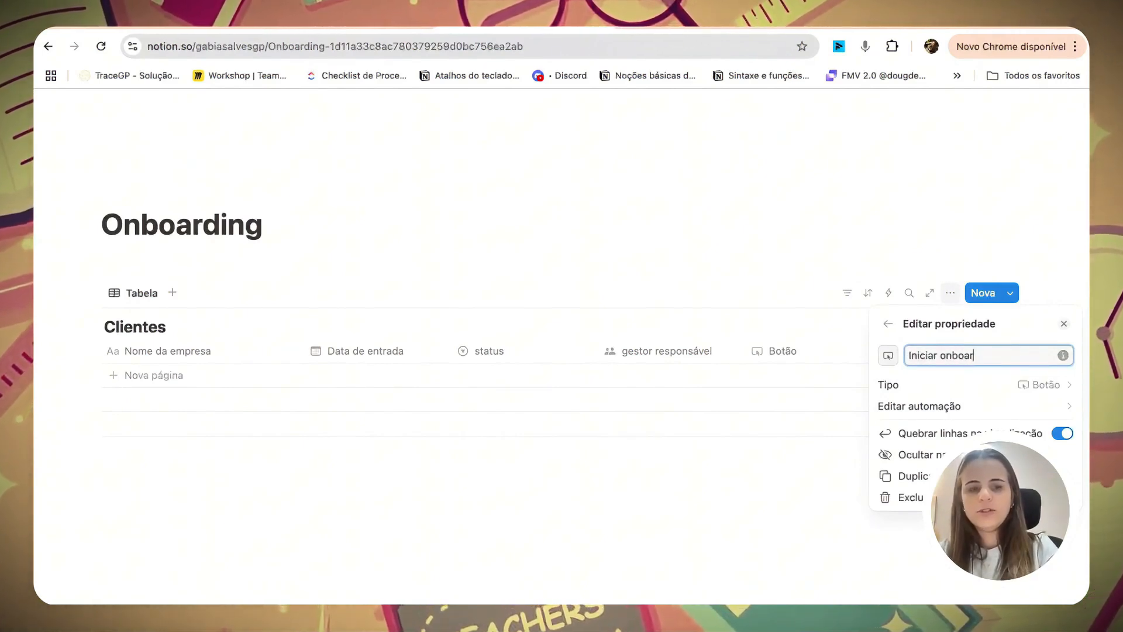
pyautogui.write('ding')
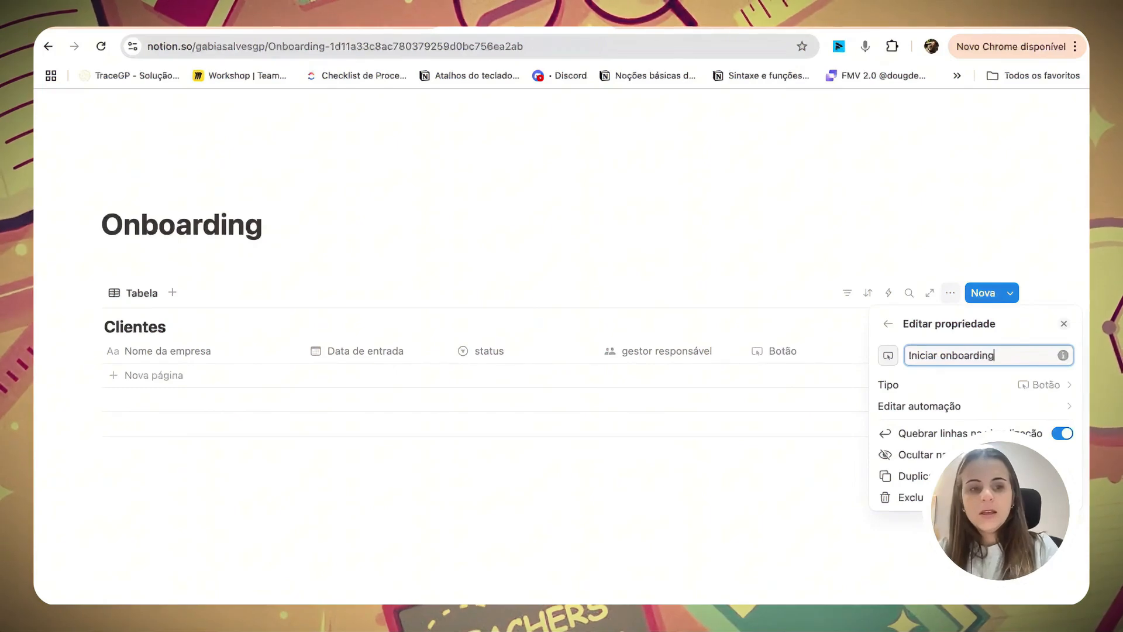
pyautogui.click(783, 380)
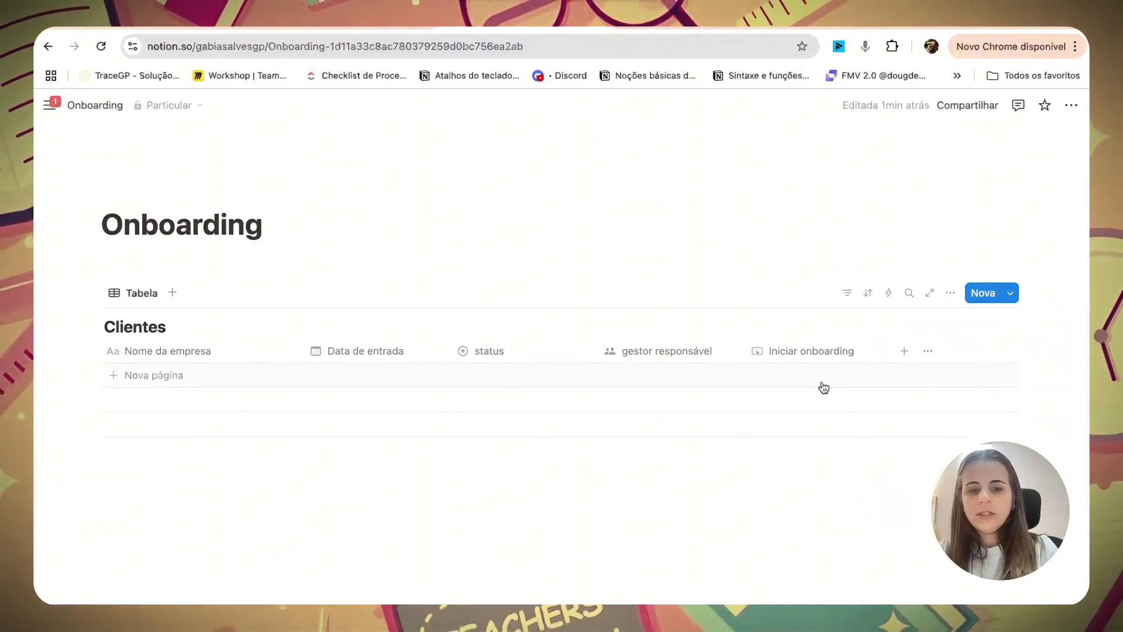
# Step: Insert a new inline database below the Clientes table, leaving an empty line between them
pyautogui.click(215, 505)
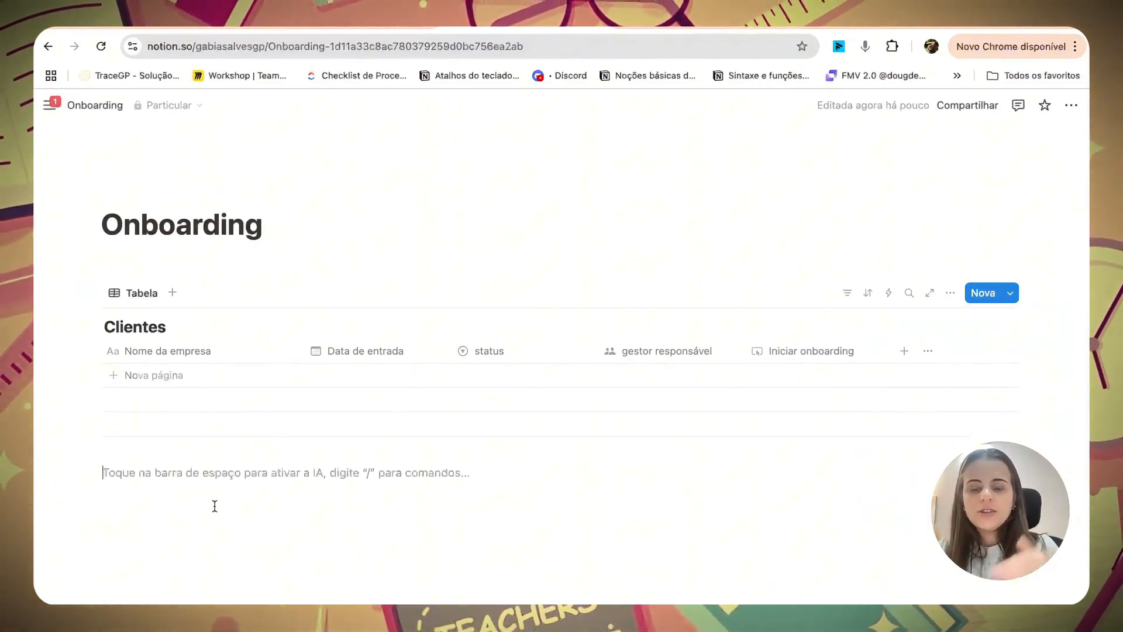
pyautogui.press('Return')
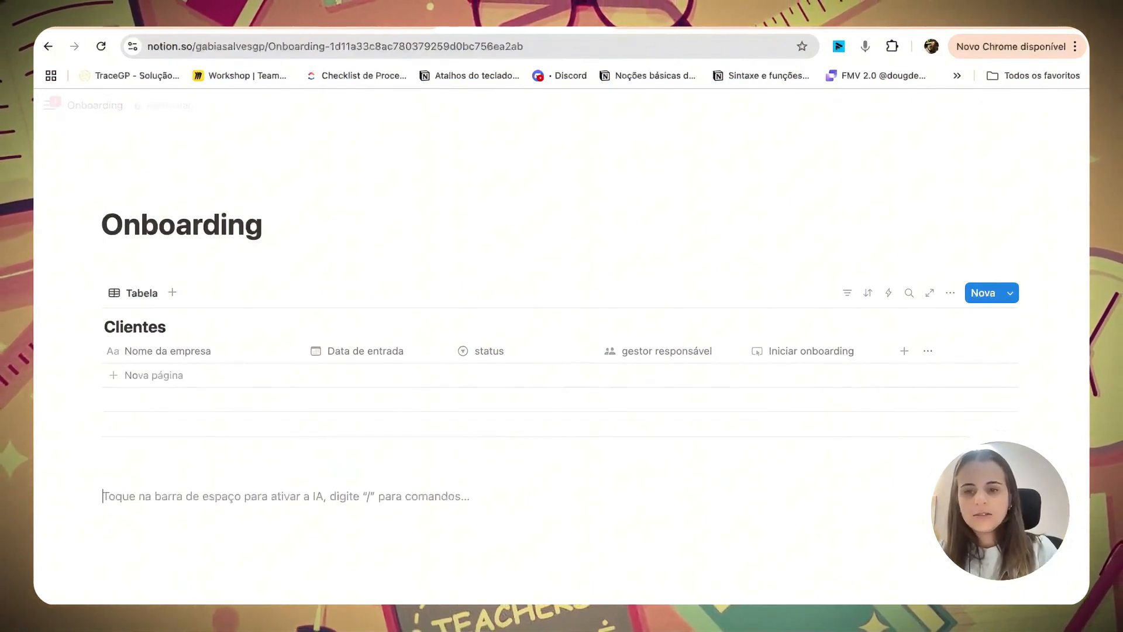
pyautogui.write('/')
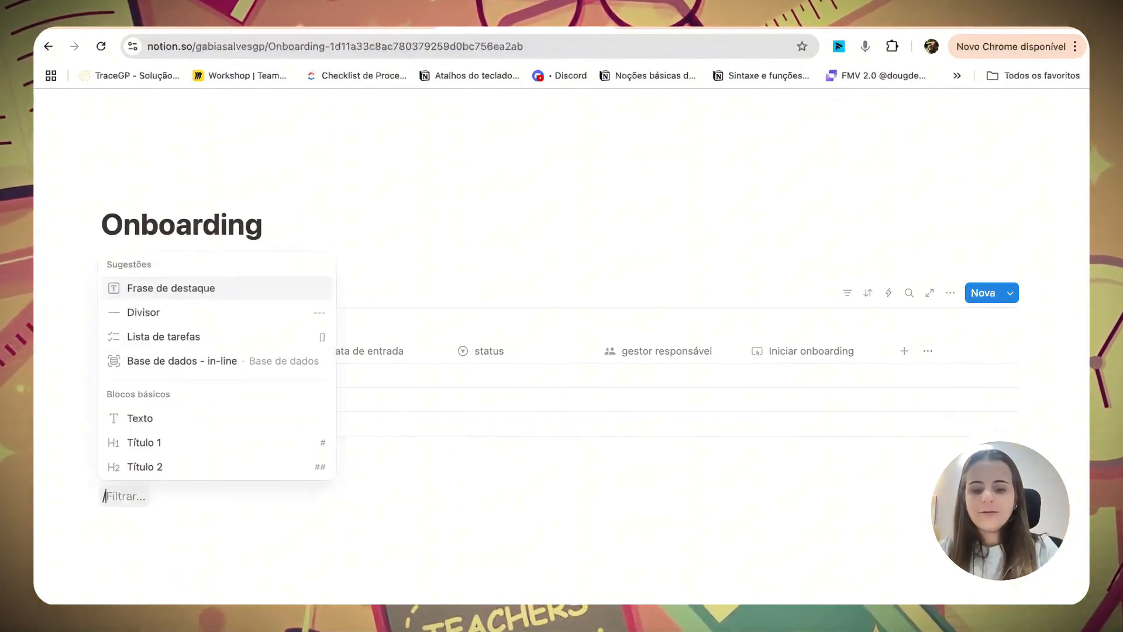
pyautogui.write('base')
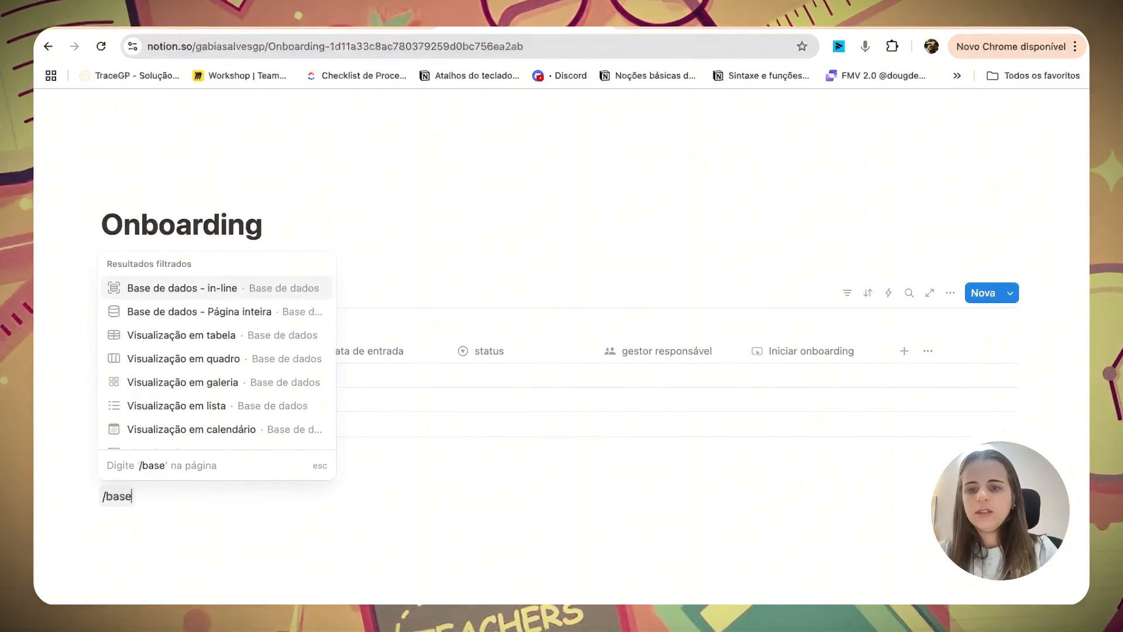
pyautogui.click(216, 289)
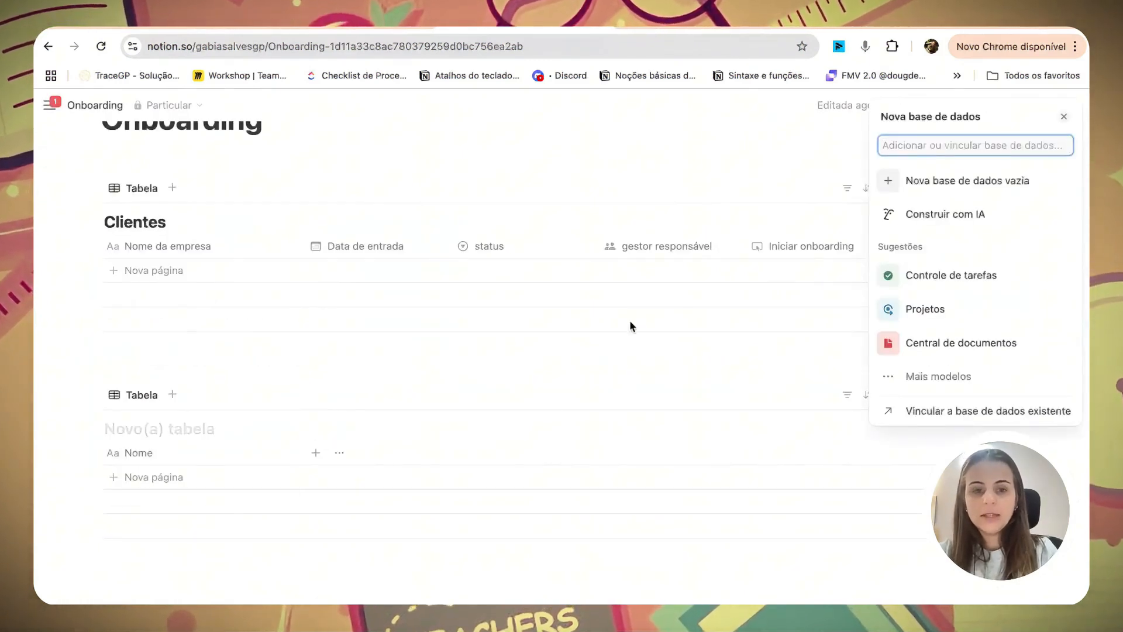
# Step: Title the new inline database "tarefas teste onboarding"
pyautogui.click(164, 430)
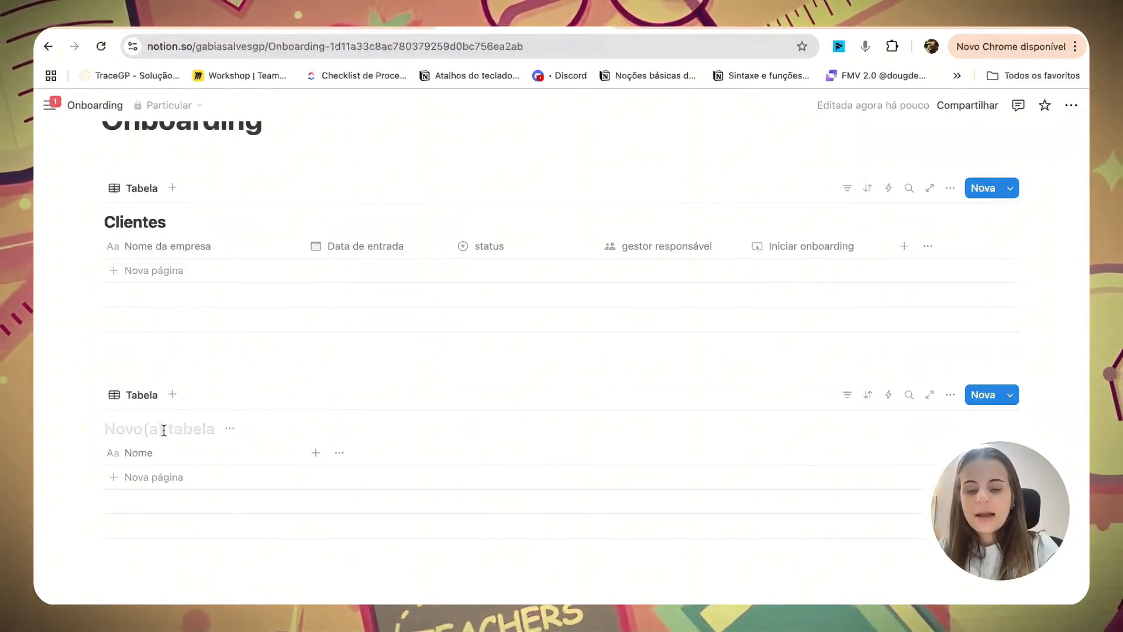
pyautogui.write('tarefas teste')
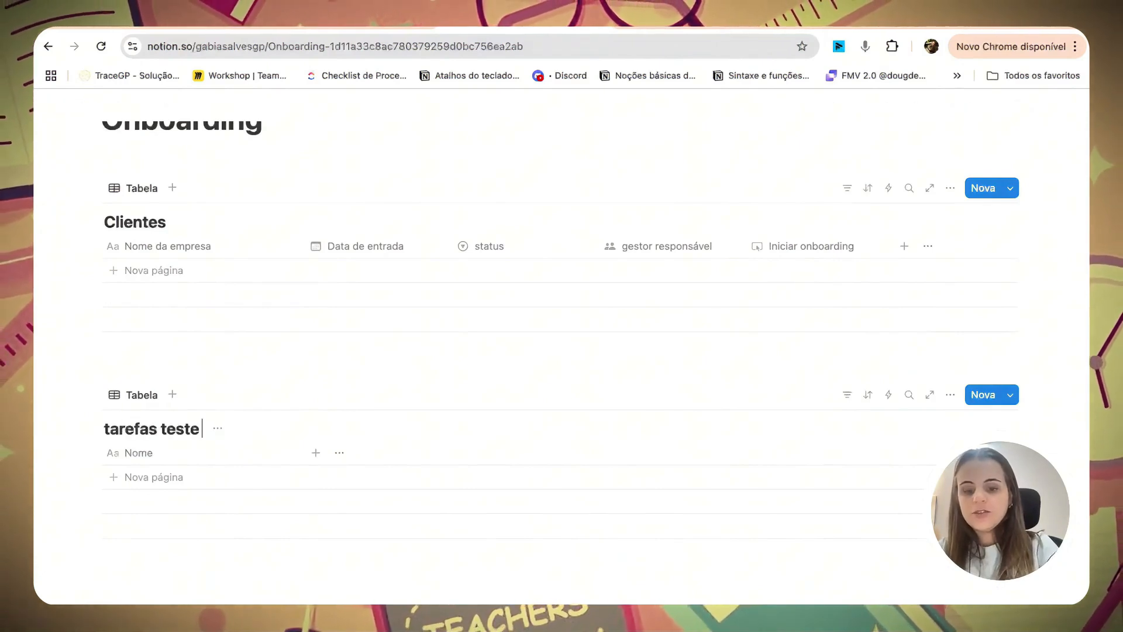
pyautogui.write(' onboarding')
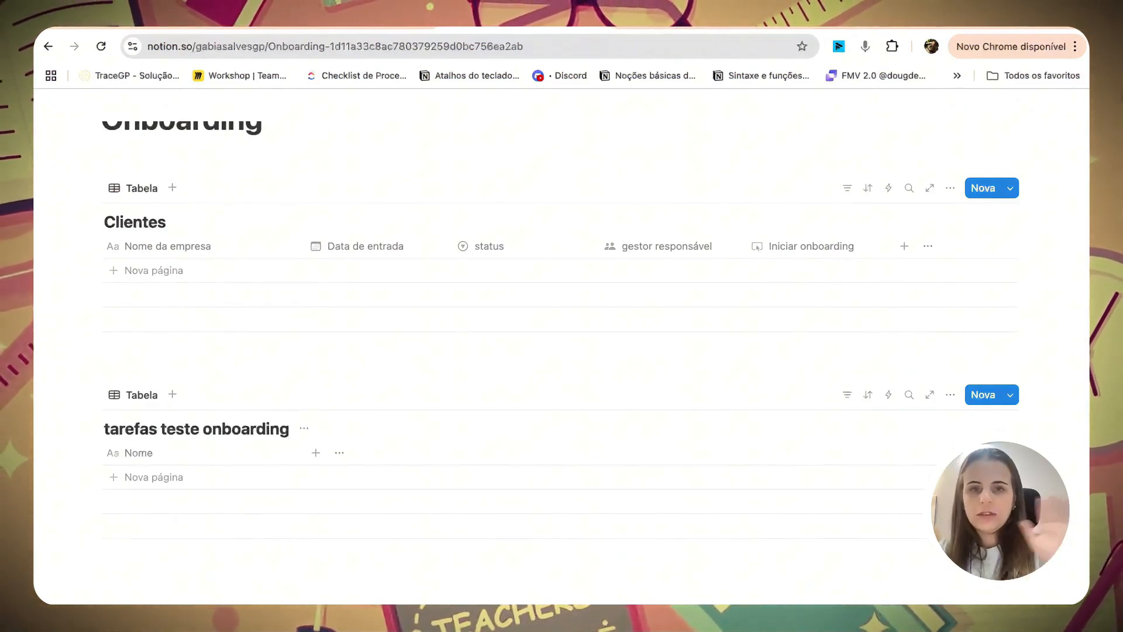
pyautogui.click(270, 579)
pyautogui.scroll(-2, 273, 578)
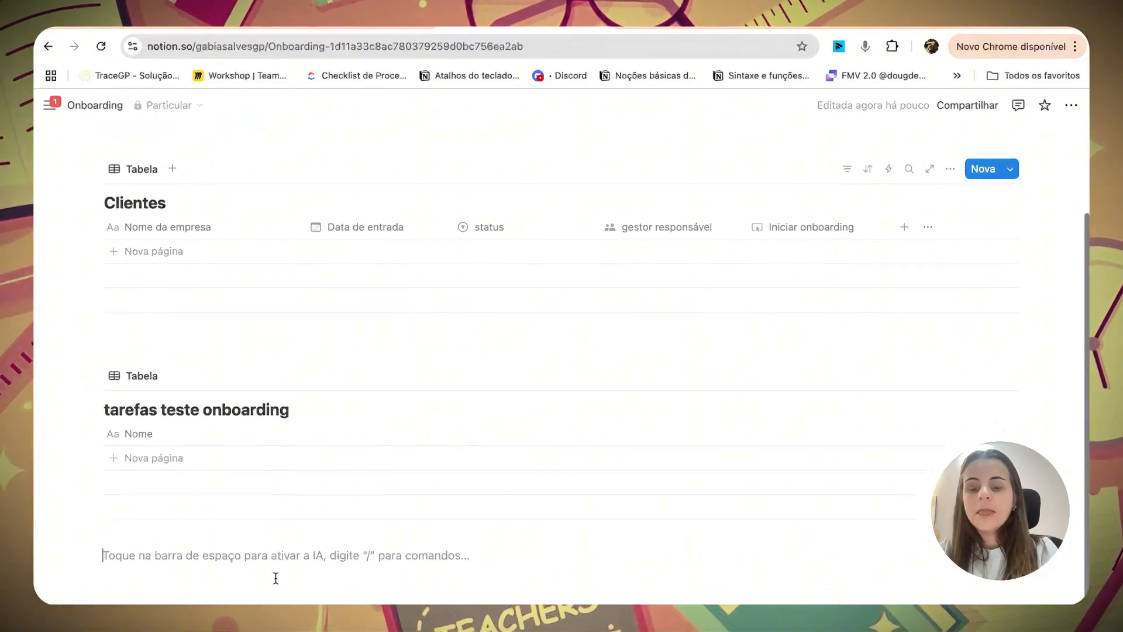
# Step: Add a date property named "Data limite" to the tarefas teste onboarding database
pyautogui.scroll(1, 267, 444)
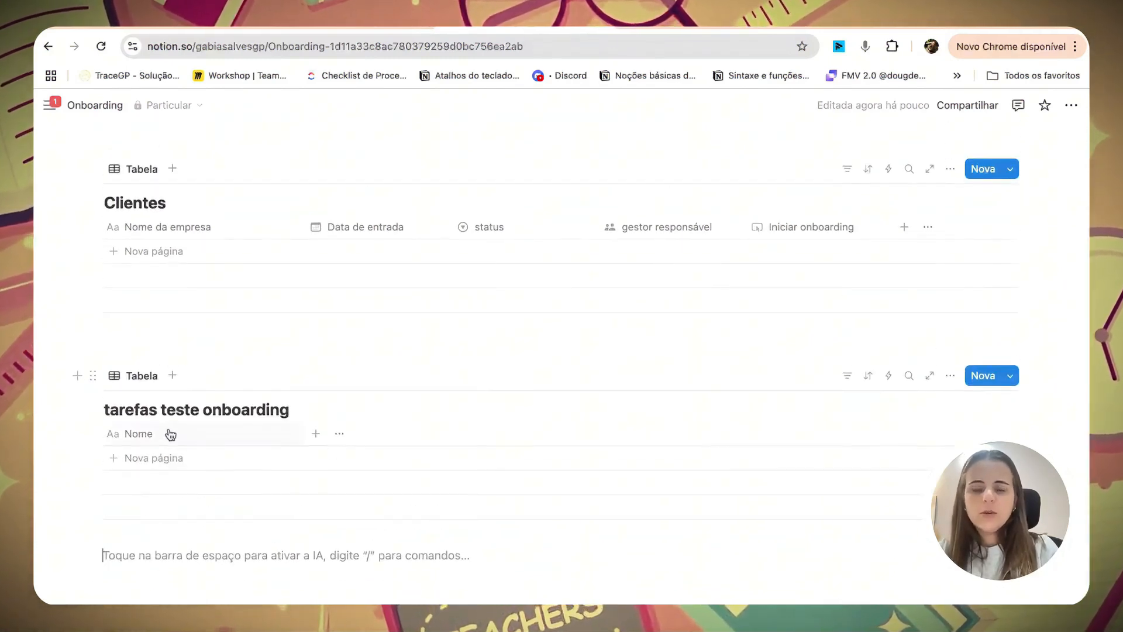
pyautogui.click(316, 433)
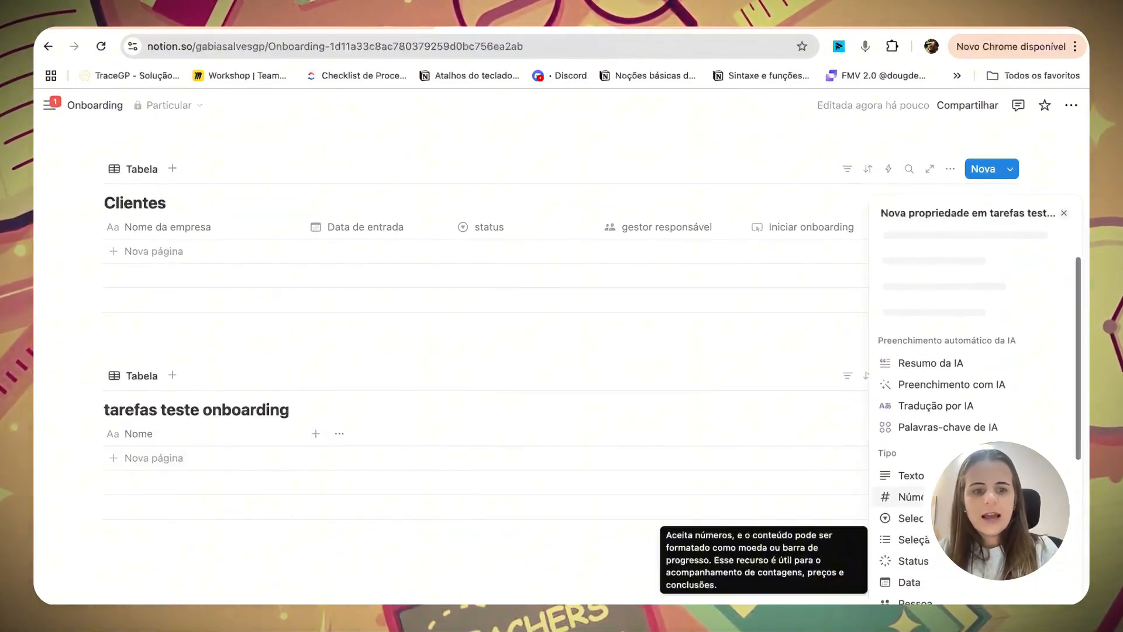
pyautogui.click(974, 582)
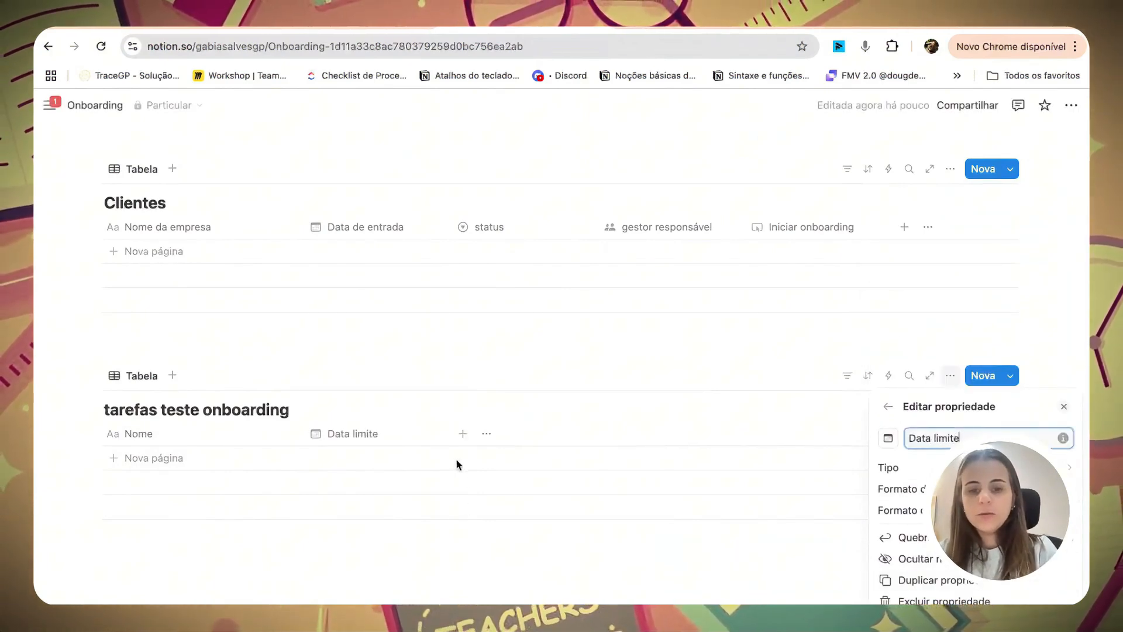
pyautogui.click(458, 443)
# Step: Add a person property named "responsável" to the tarefas teste onboarding database
pyautogui.click(459, 436)
pyautogui.scroll(-4, 913, 445)
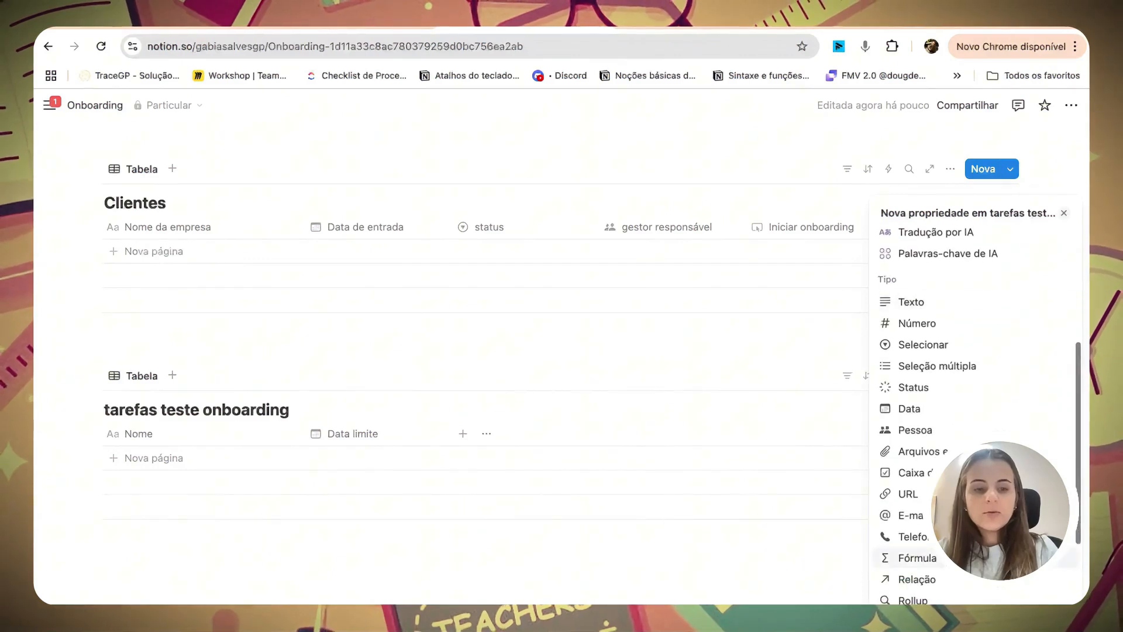
pyautogui.click(916, 434)
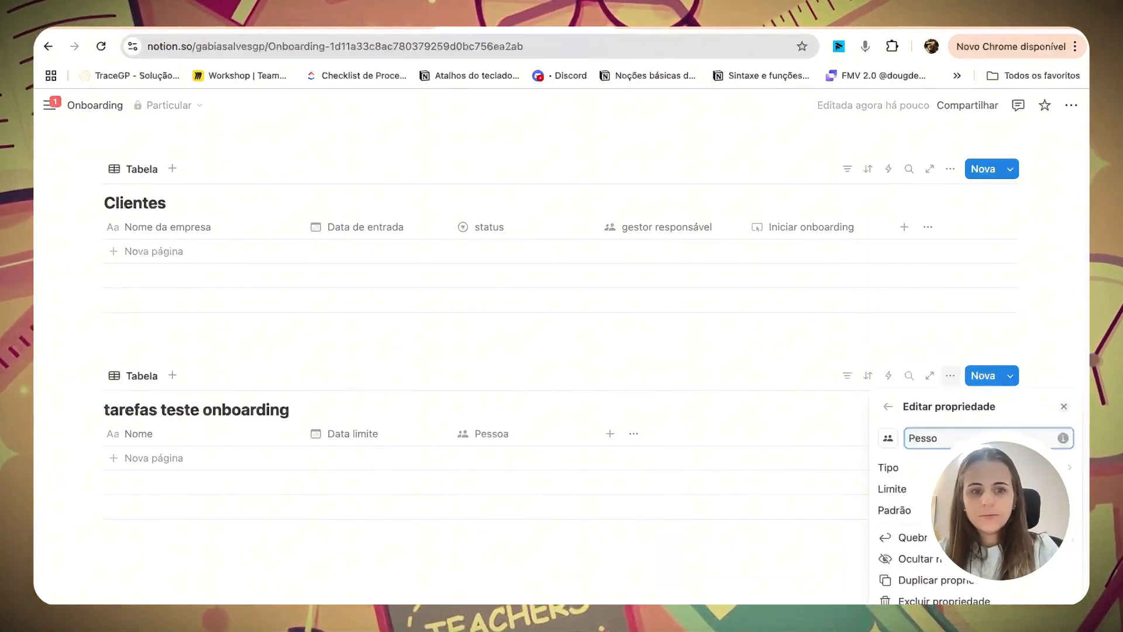
pyautogui.press('BackSpace')
pyautogui.write('responsável')
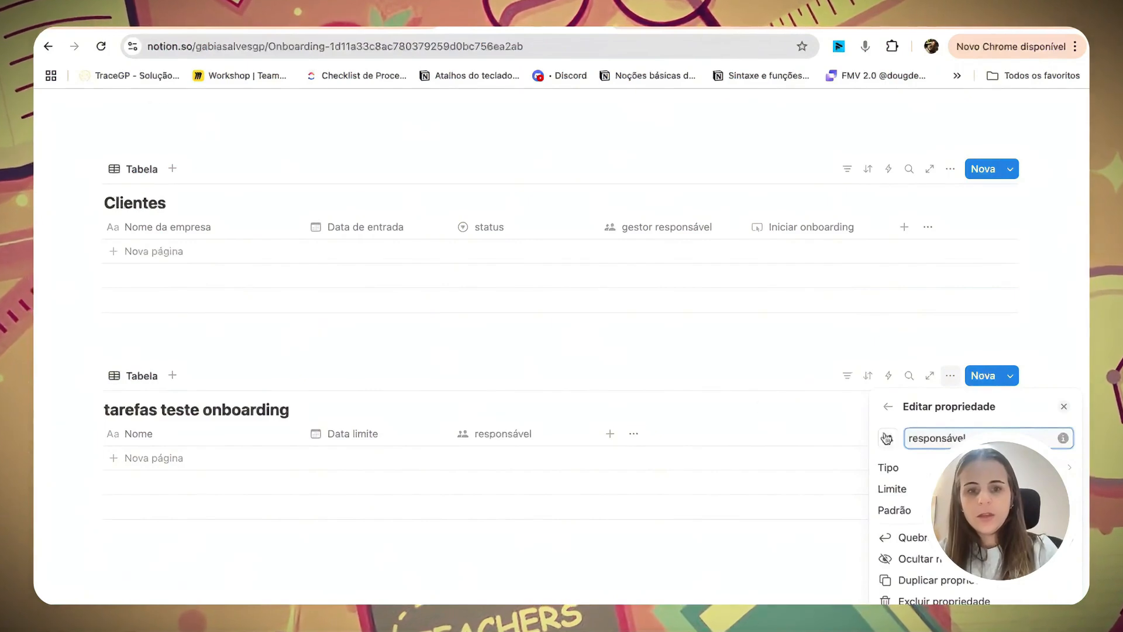
pyautogui.click(609, 439)
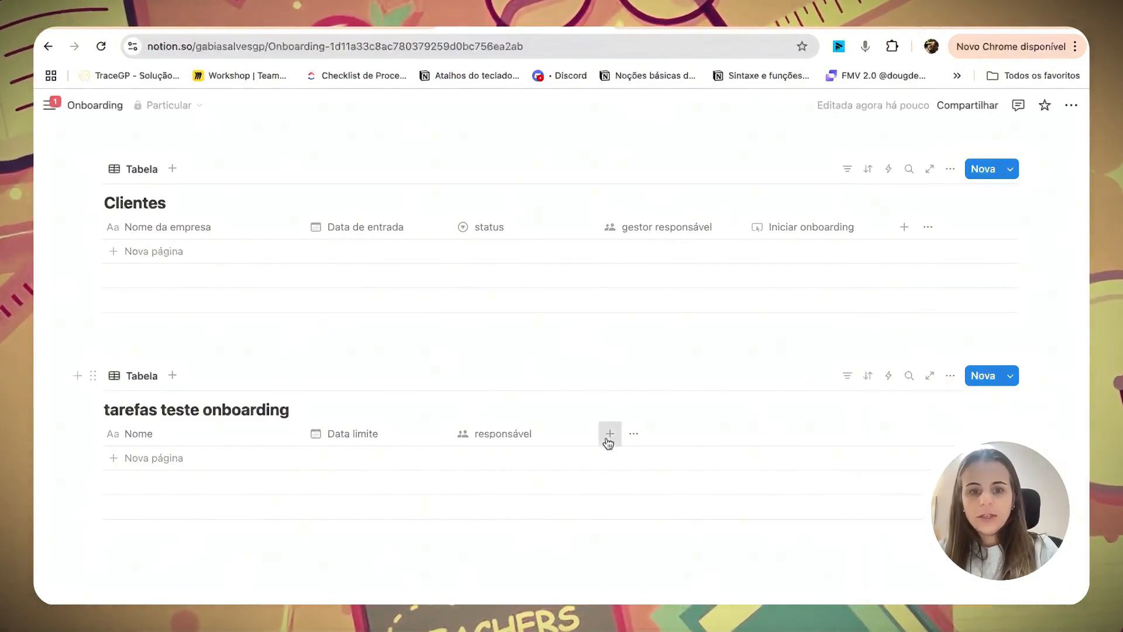
# Step: Add a status-type property to the tarefas teste onboarding database, keeping its default name and options
pyautogui.click(609, 439)
pyautogui.scroll(-4, 890, 561)
pyautogui.click(896, 504)
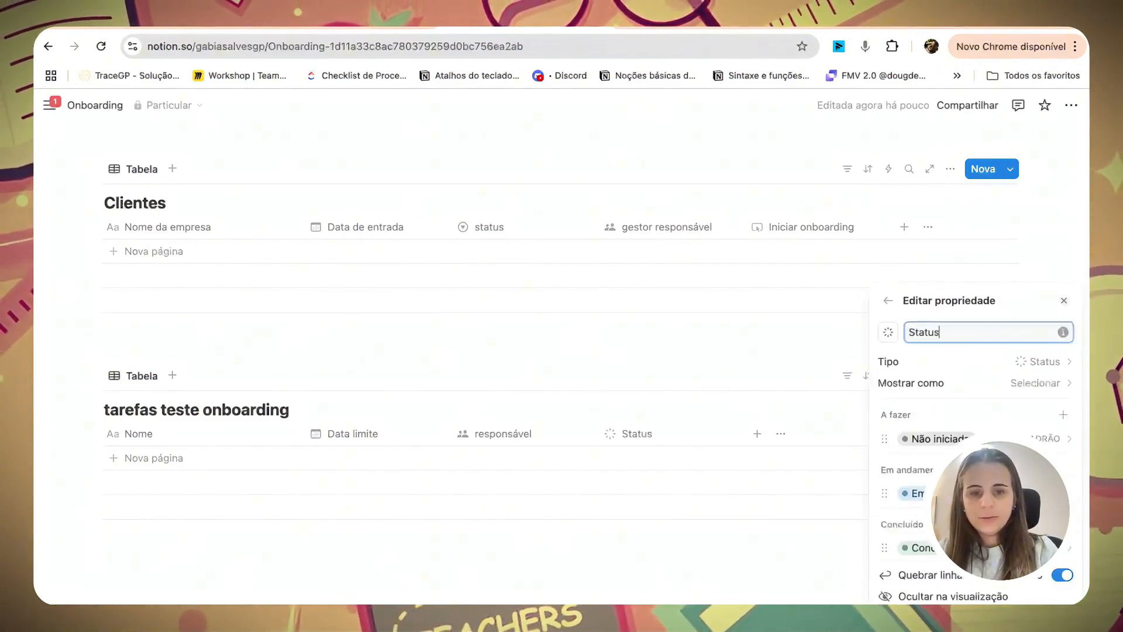
pyautogui.press('Escape')
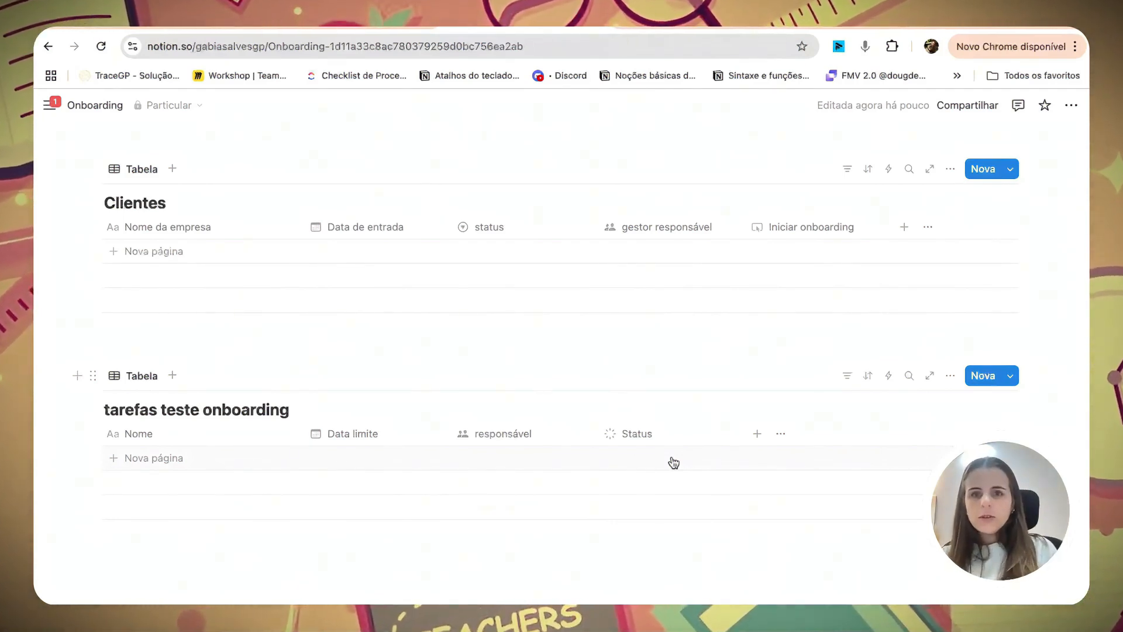
# Step: Set up a relation property in the Clientes database linked to tarefas teste onboarding and name it "tarefas"
pyautogui.click(904, 228)
pyautogui.scroll(-5, 886, 512)
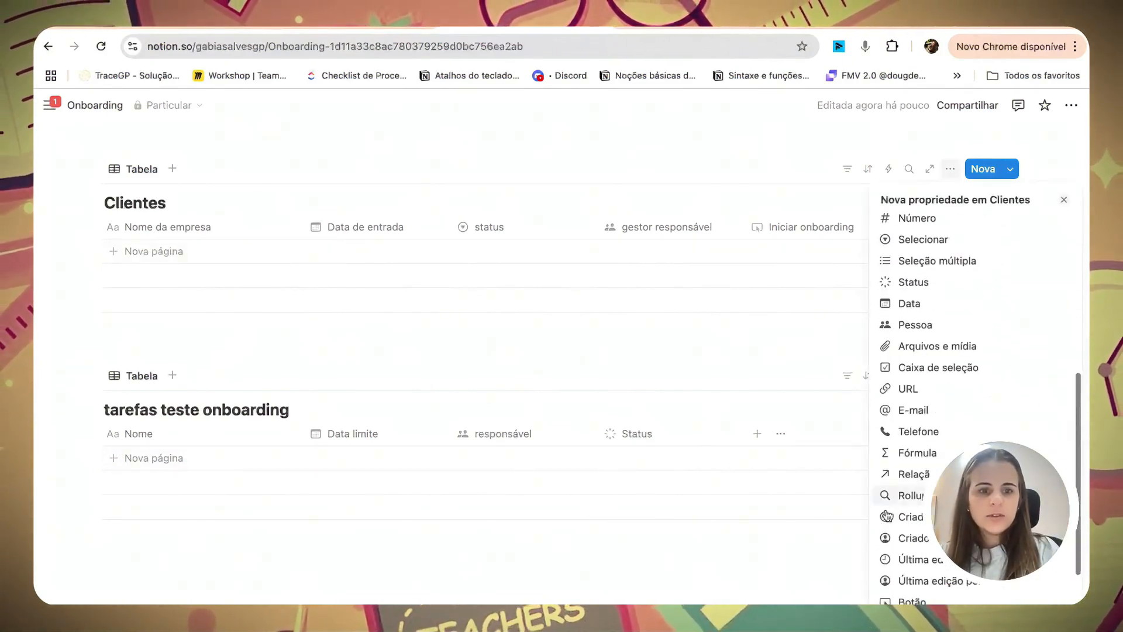
pyautogui.click(908, 476)
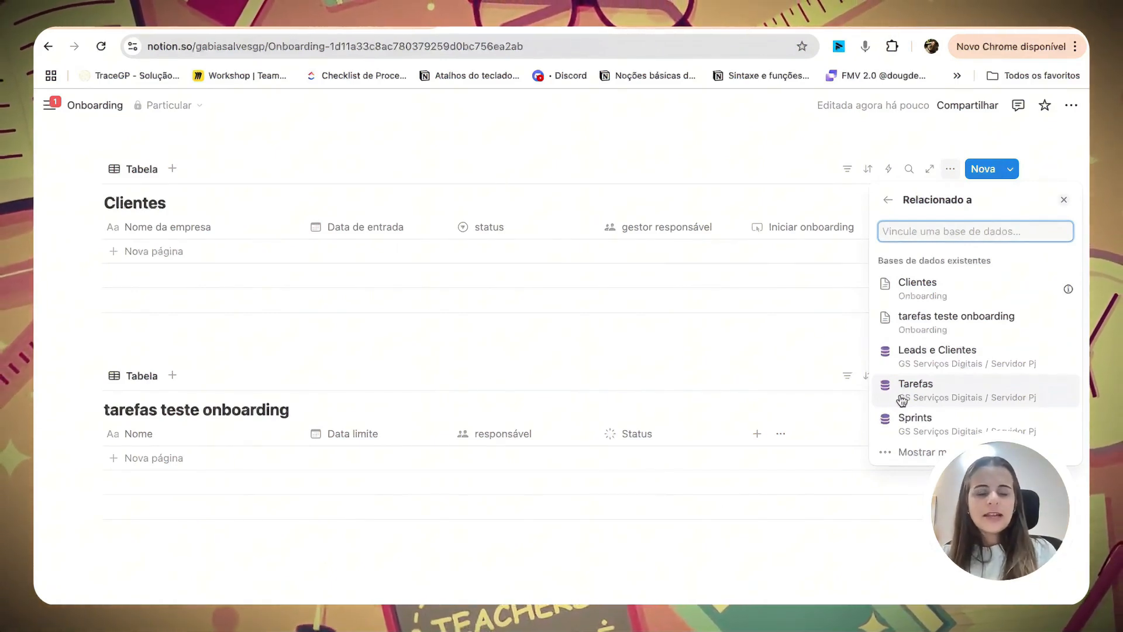
pyautogui.click(935, 330)
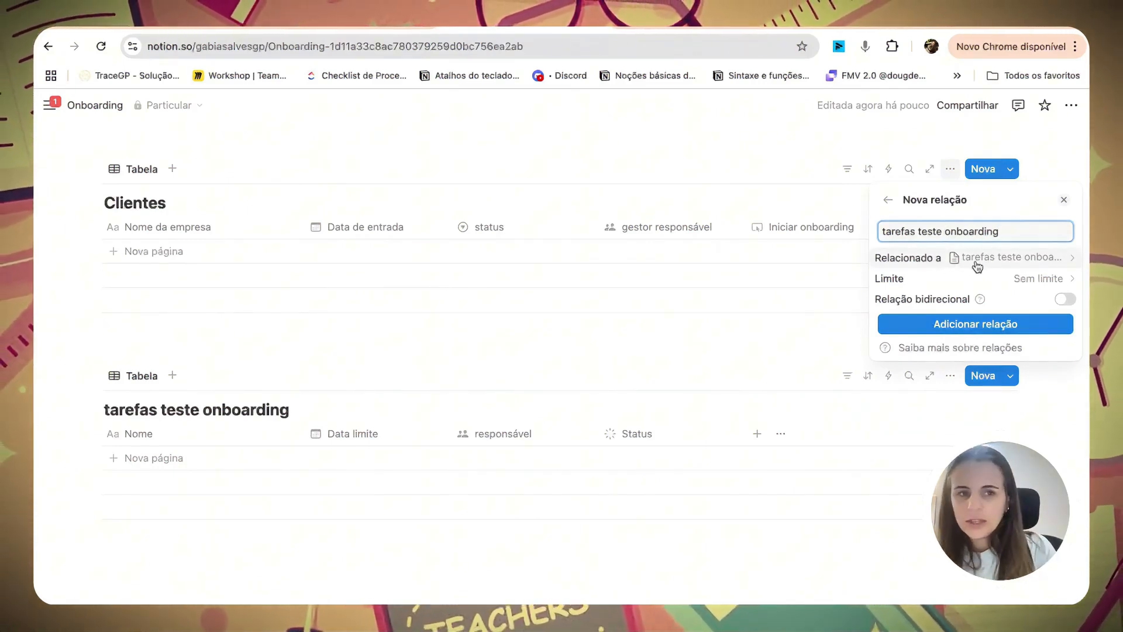
pyautogui.moveTo(1001, 231); pyautogui.dragTo(883, 230)
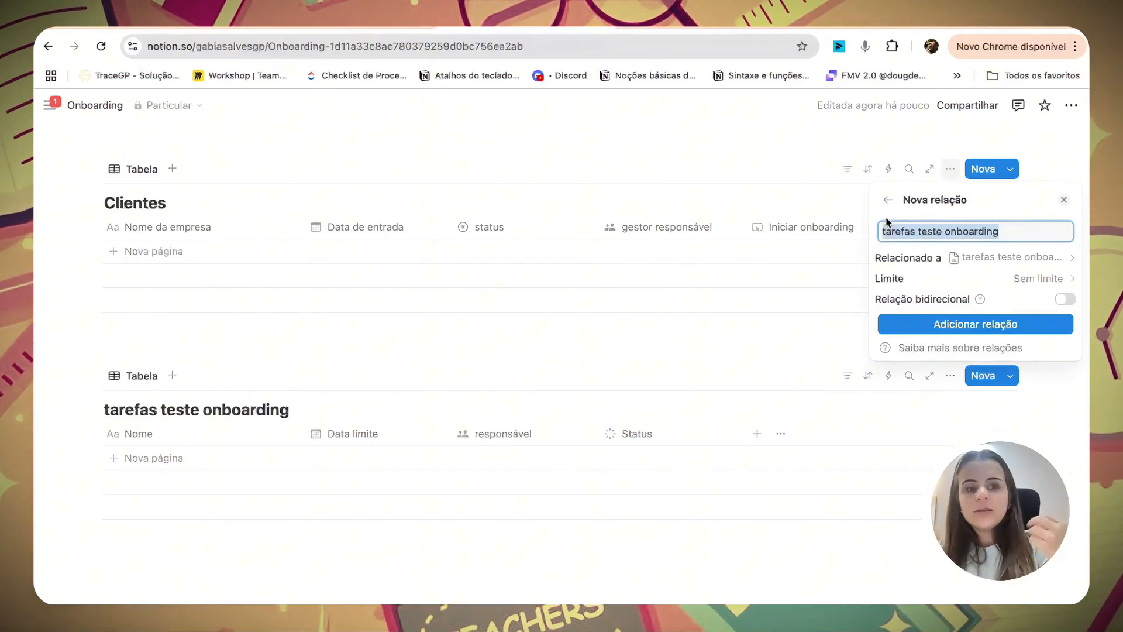
pyautogui.write('tarefas')
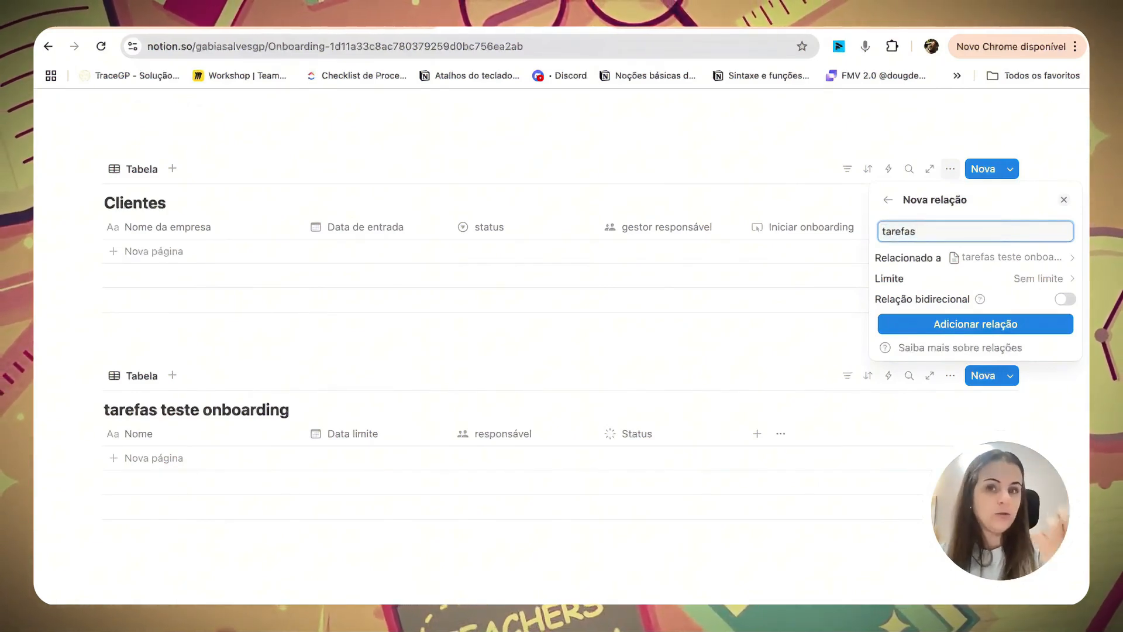
pyautogui.click(1035, 279)
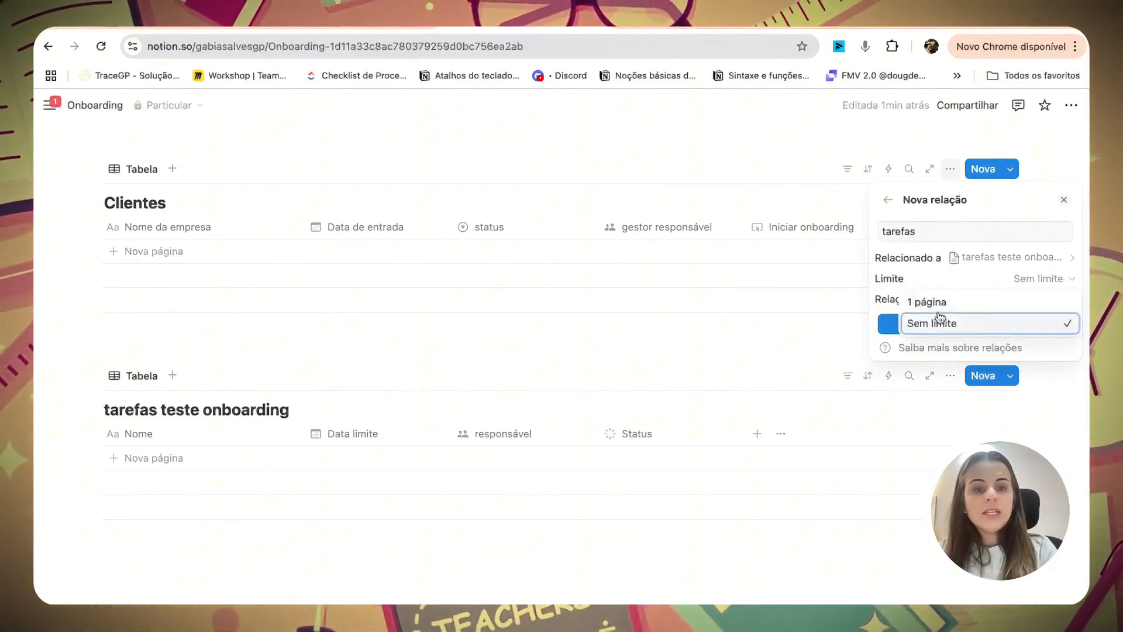
pyautogui.click(1044, 278)
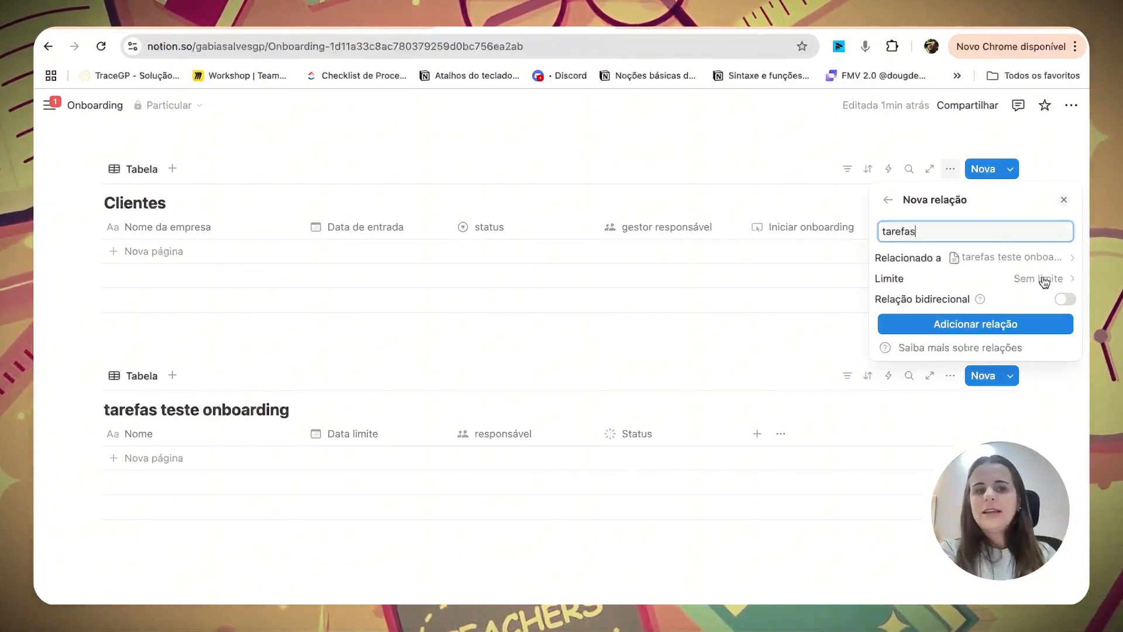
pyautogui.click(1042, 276)
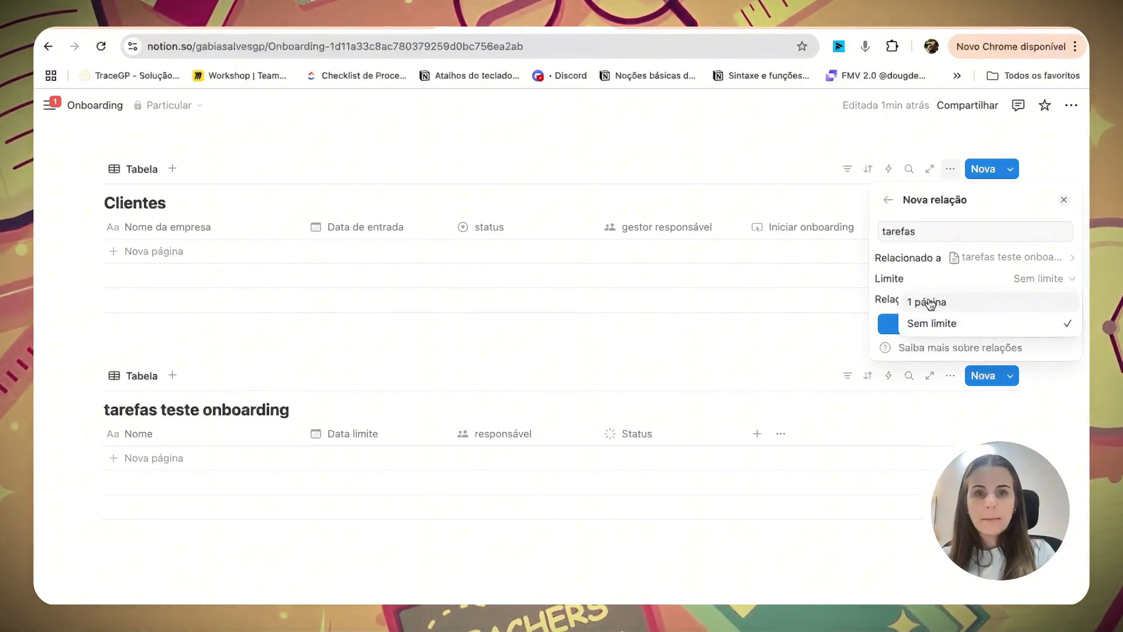
pyautogui.click(1016, 278)
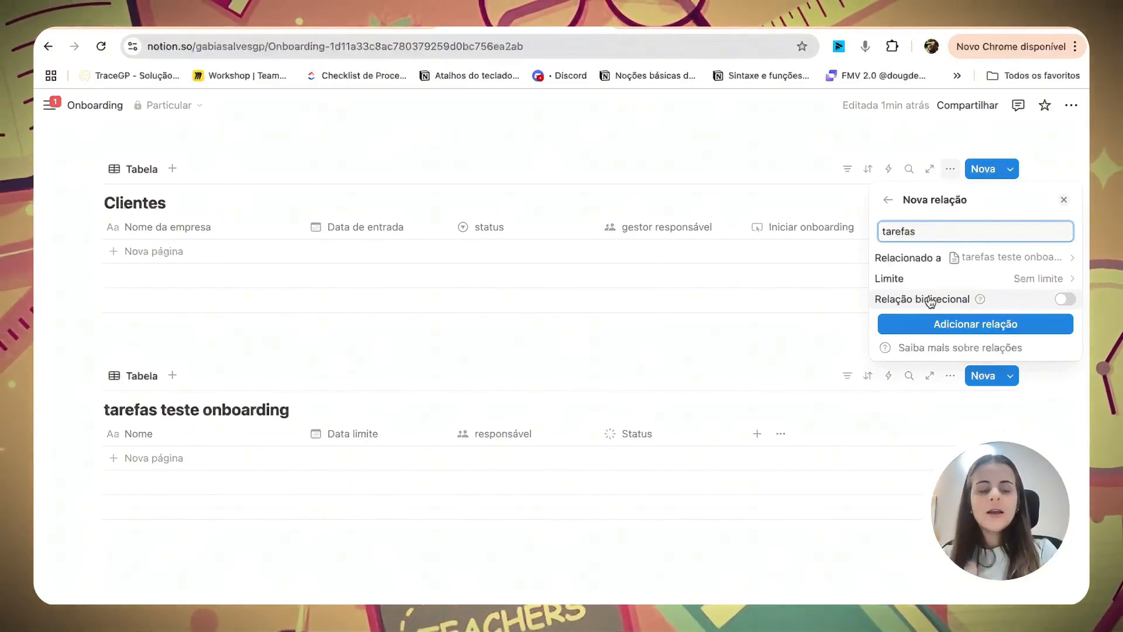
# Step: Make the tarefas relation two-way, name the related property "Cliente", and add the relation
pyautogui.click(1065, 299)
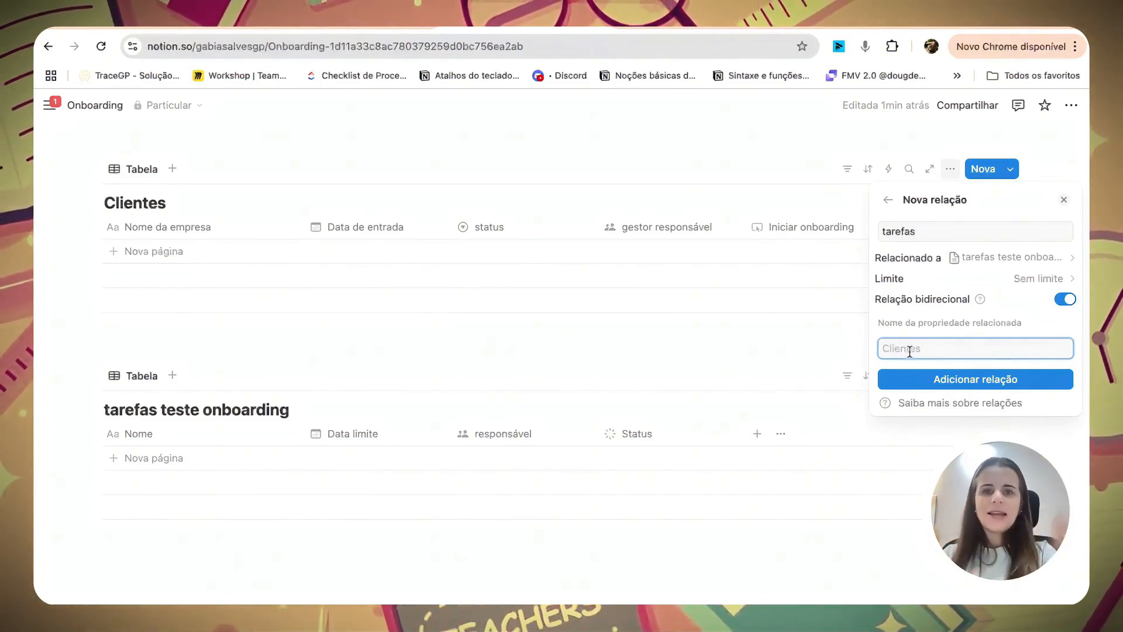
pyautogui.write('Cliente')
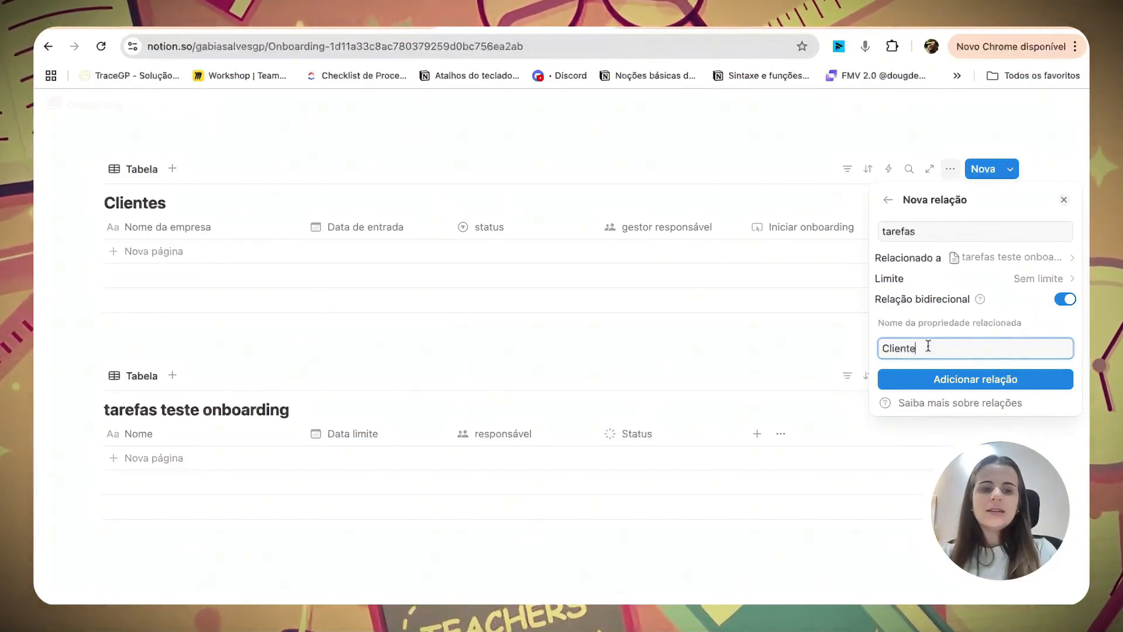
pyautogui.click(986, 381)
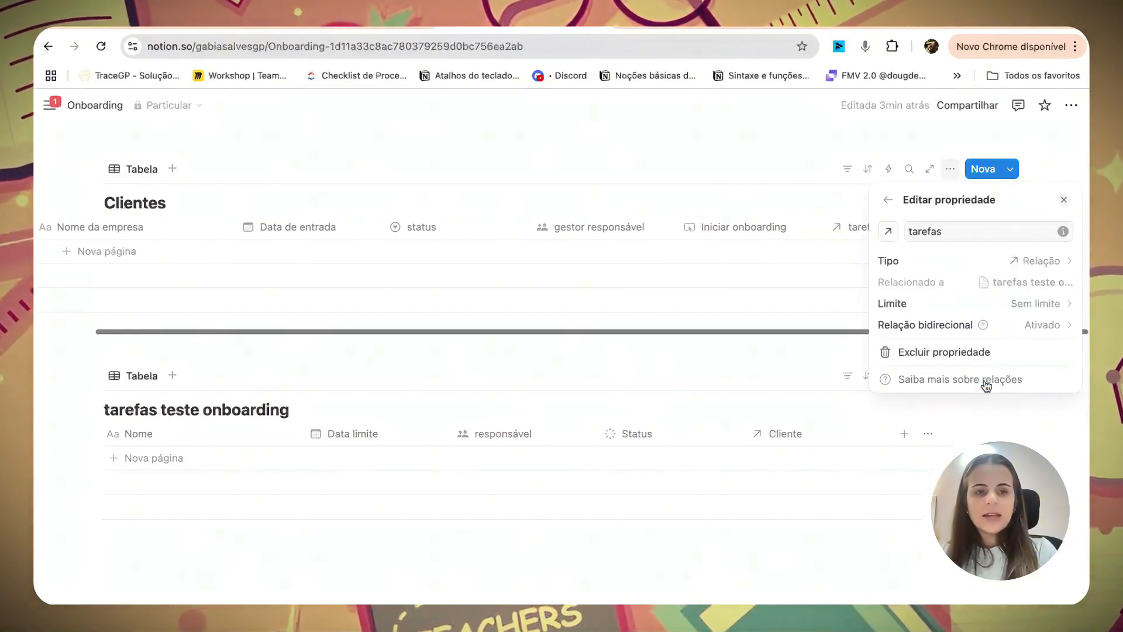
pyautogui.click(723, 377)
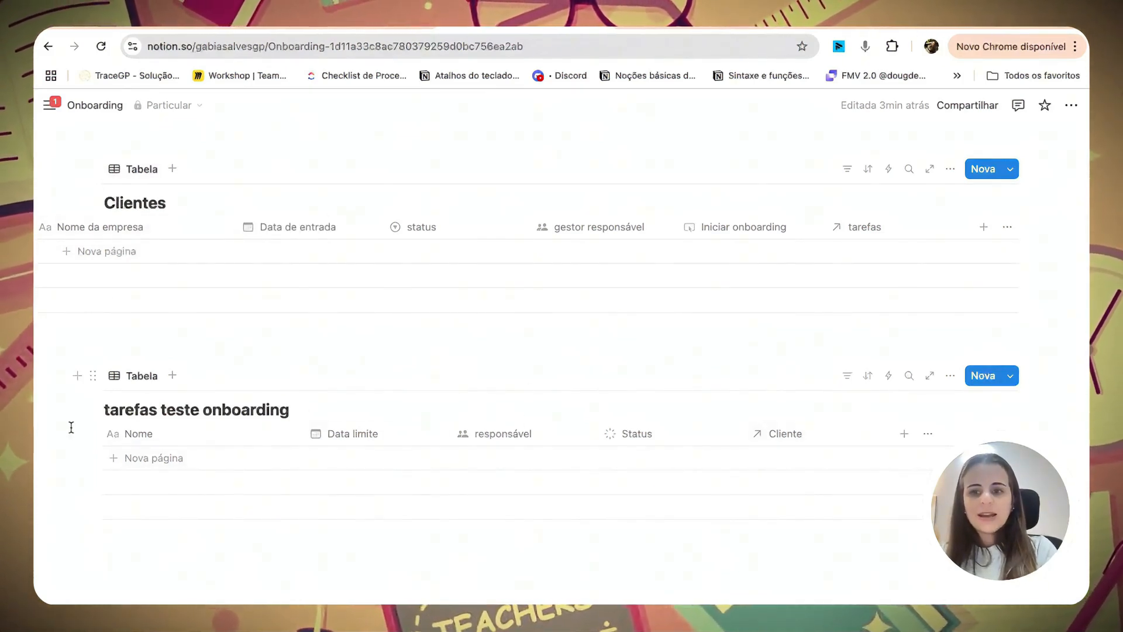
pyautogui.hscroll(-2, 373, 308)
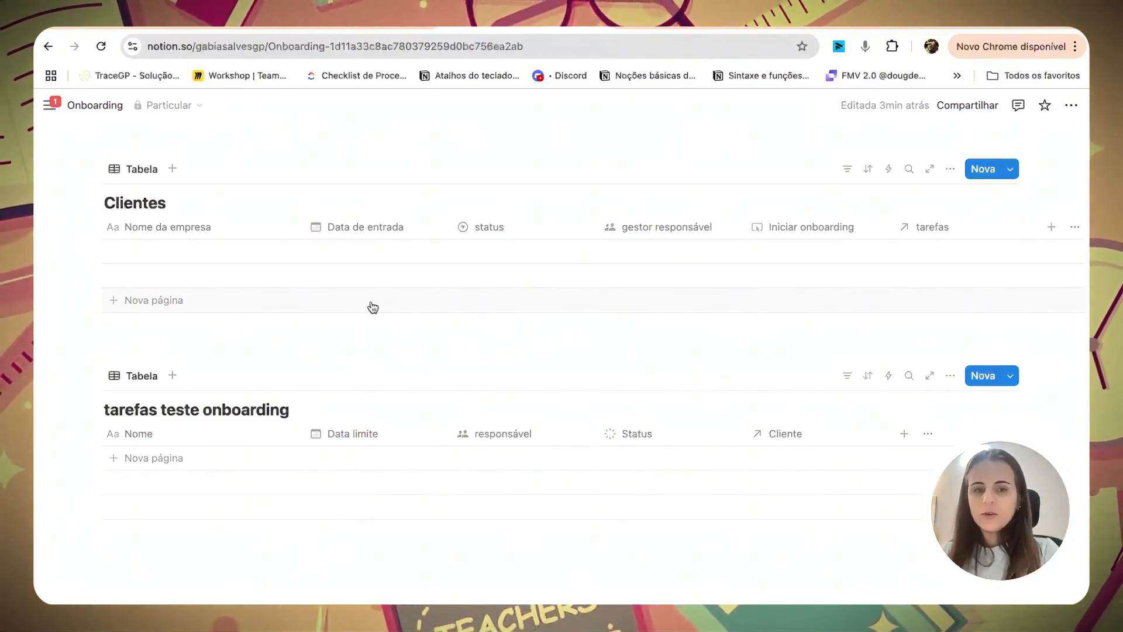
pyautogui.hscroll(2, 513, 287)
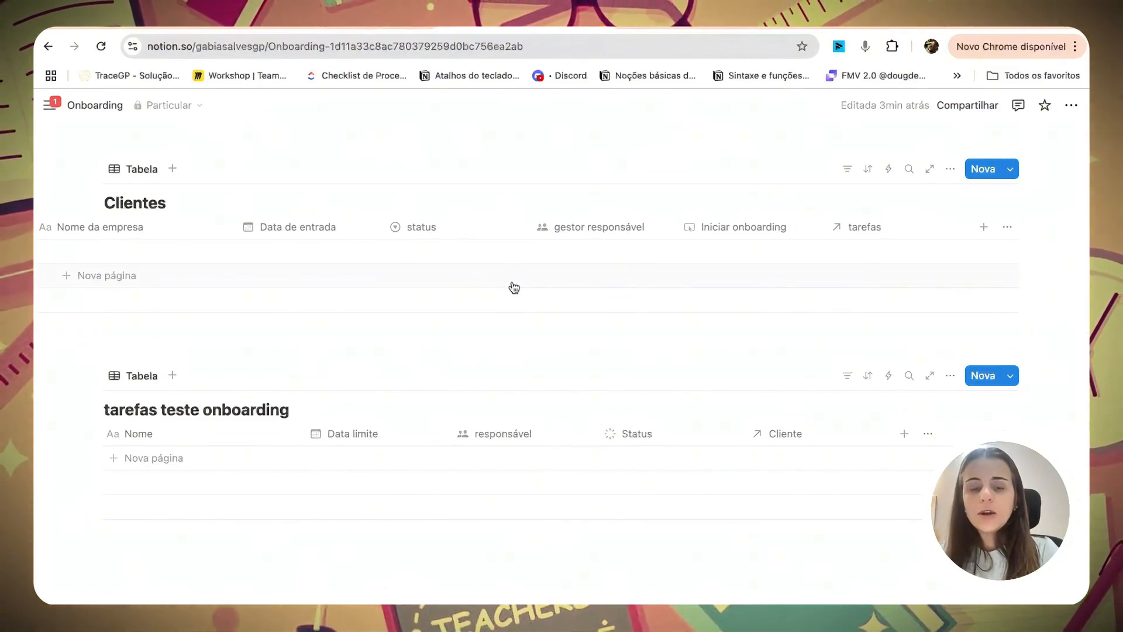
pyautogui.hscroll(-2, 514, 287)
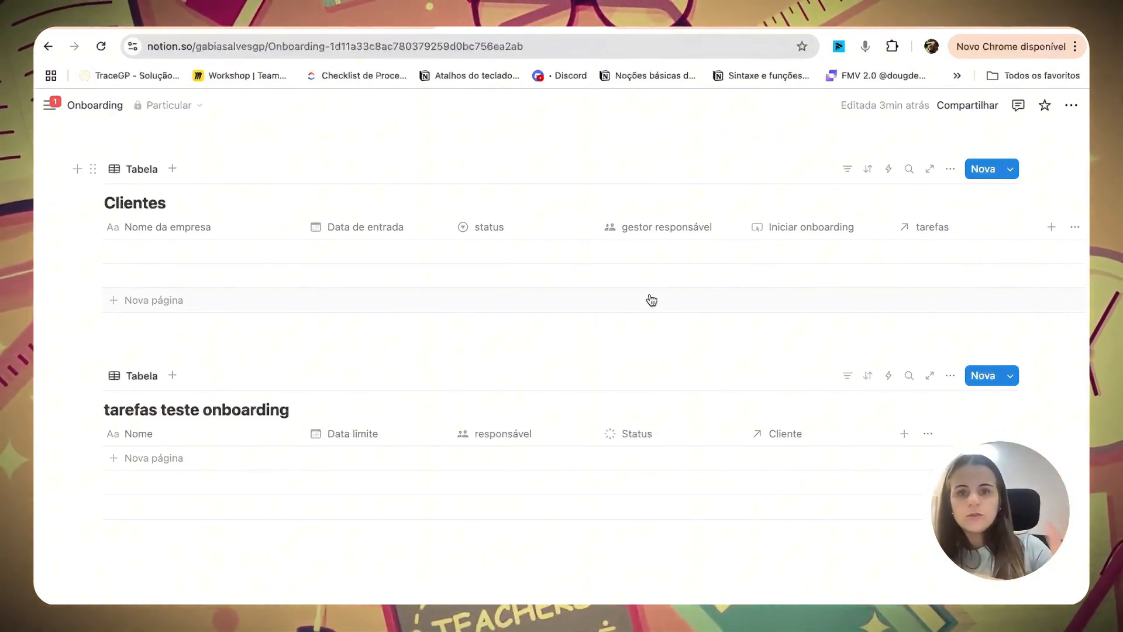
# Step: Give the Iniciar onboarding button in Clientes an action that adds a page to the tarefas teste onboarding database
pyautogui.click(805, 228)
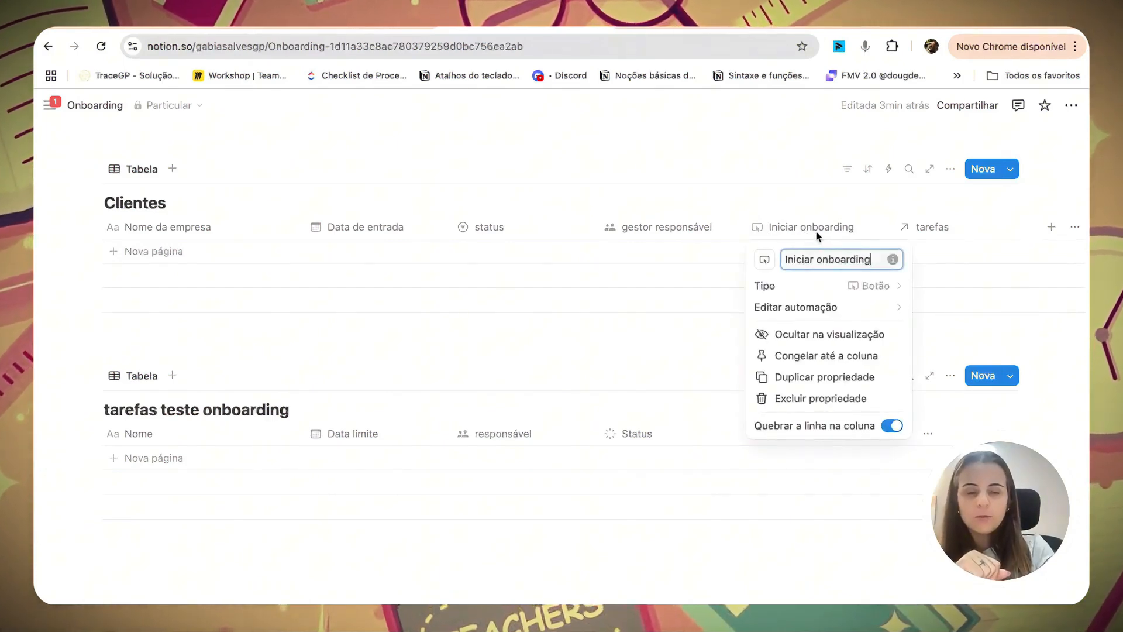
pyautogui.click(809, 310)
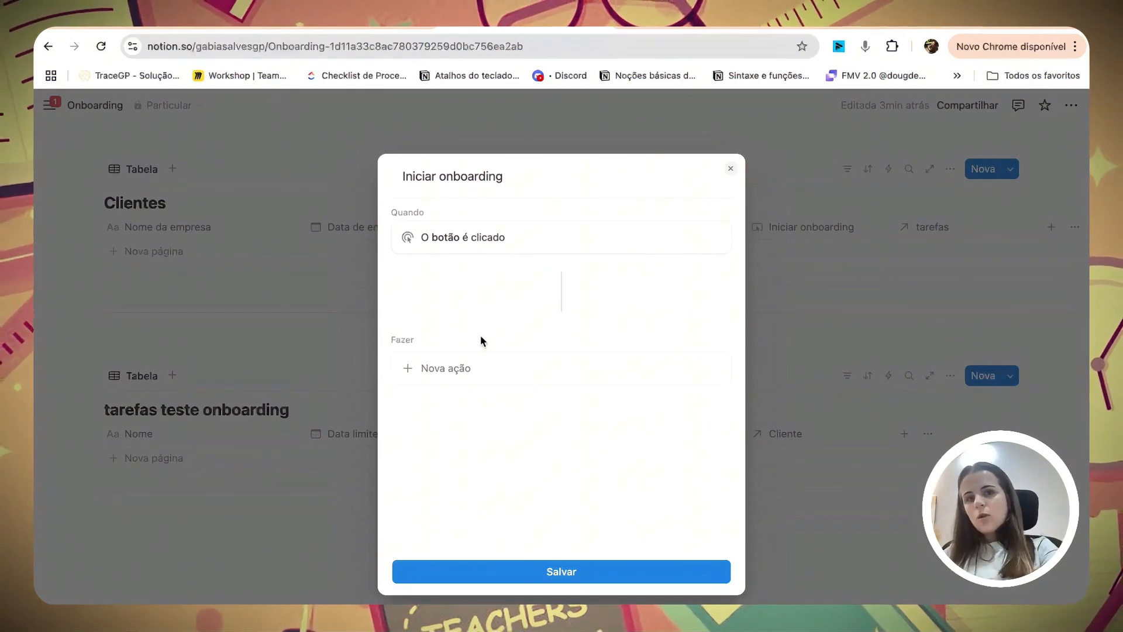
pyautogui.click(461, 375)
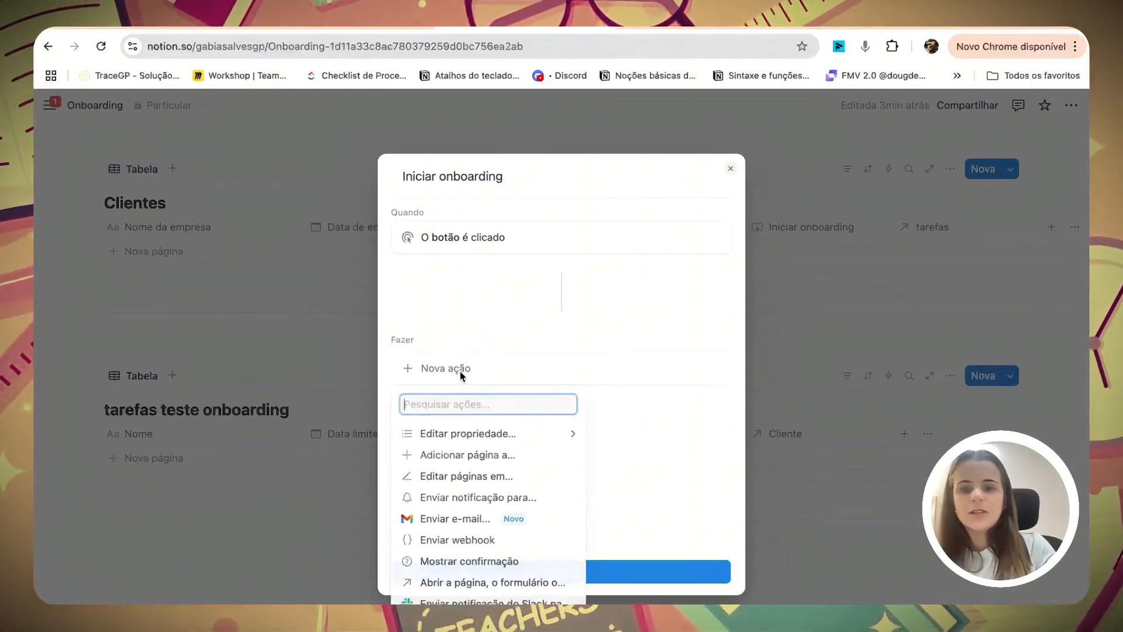
pyautogui.click(482, 461)
pyautogui.click(567, 366)
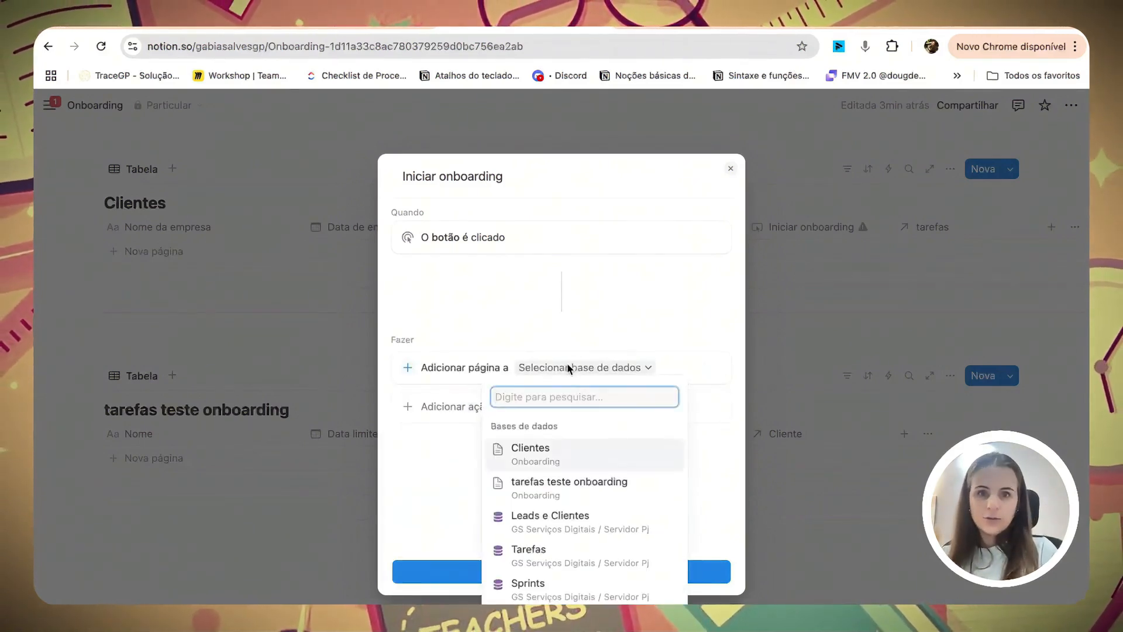
pyautogui.click(552, 491)
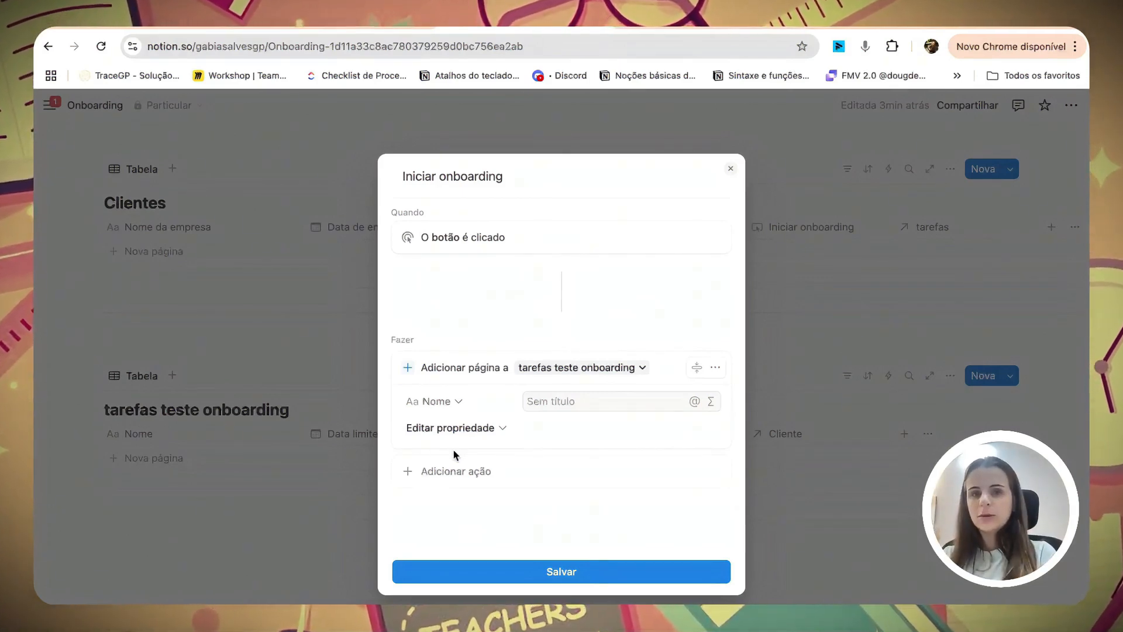
# Step: Set the Nome of the page that the button adds to "Enviar contrato"
pyautogui.click(571, 406)
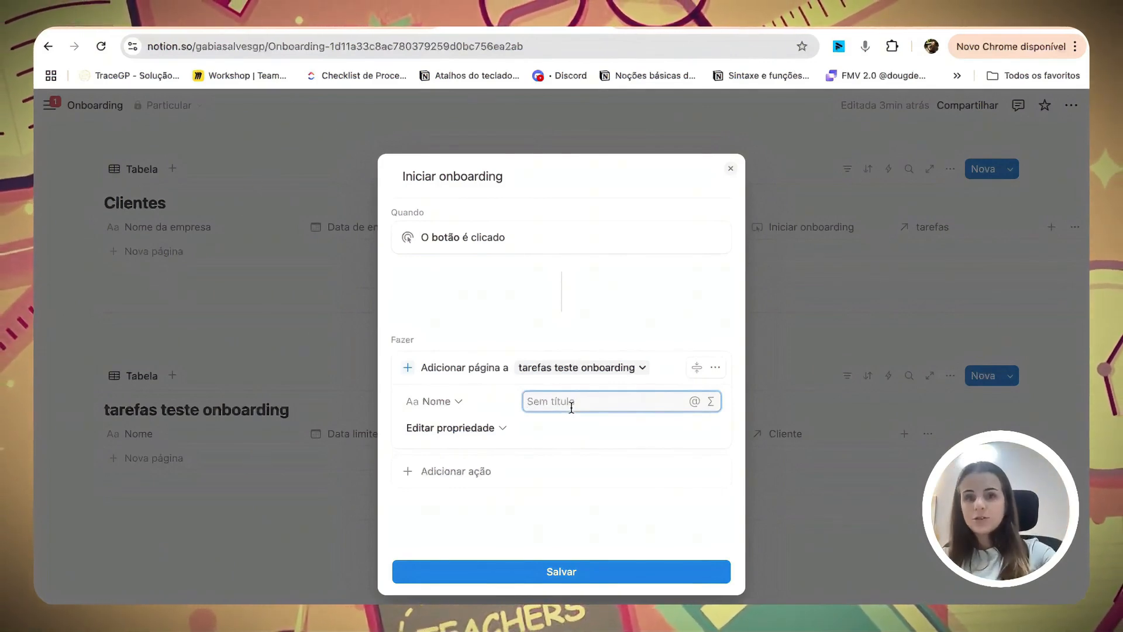
pyautogui.write('Envi')
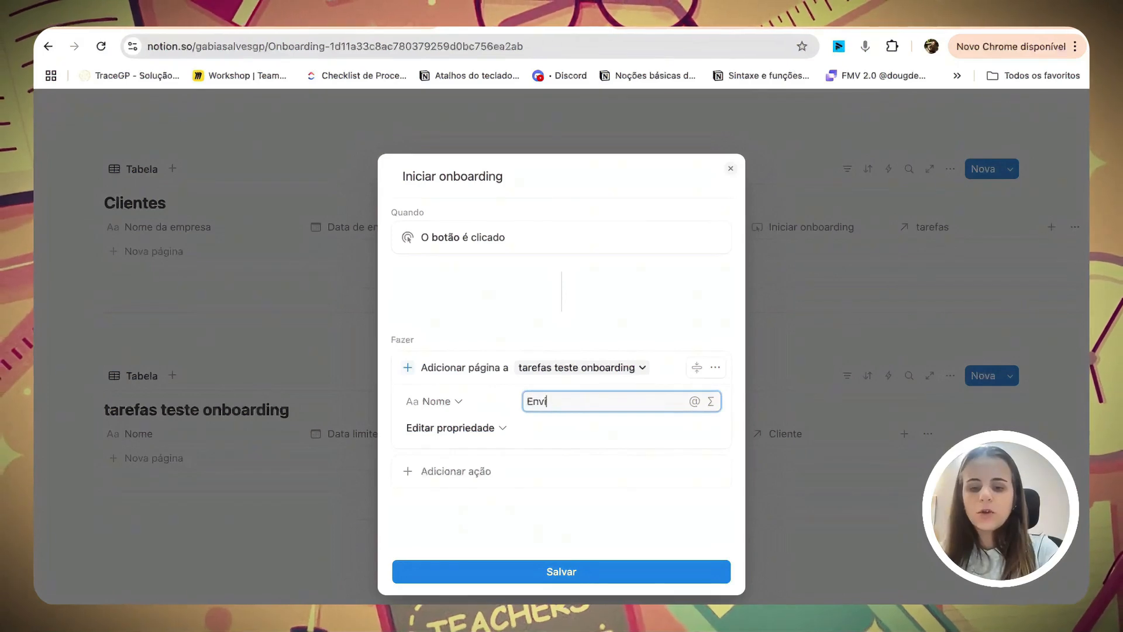
pyautogui.write('ar contrato')
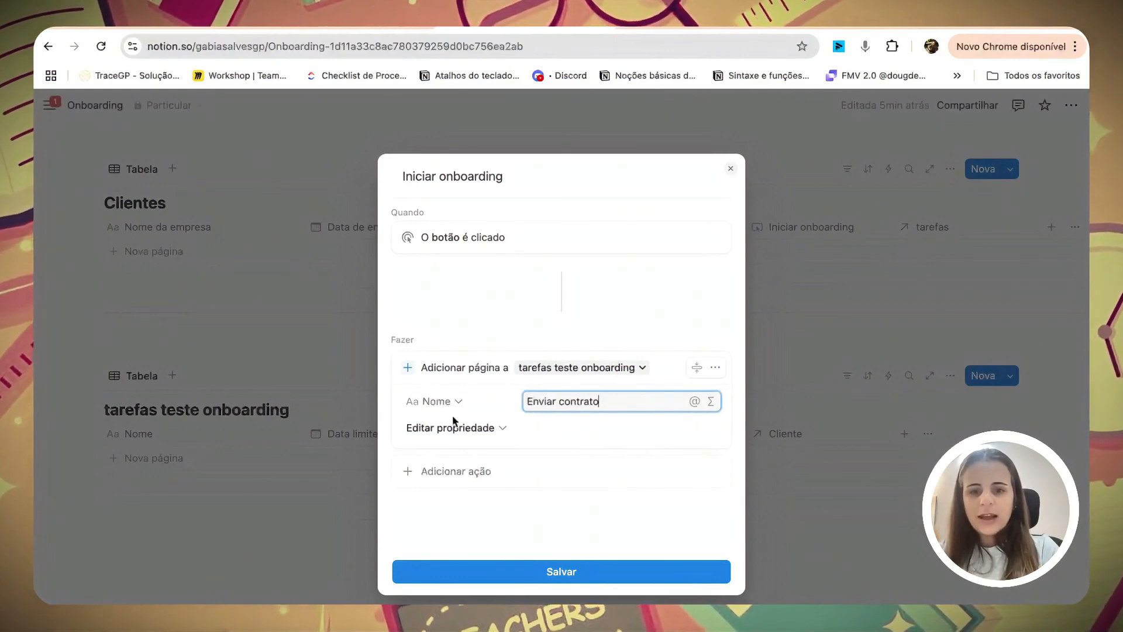
# Step: Include the Cliente property in the Enviar contrato page action and set it to "Esta página"
pyautogui.click(446, 429)
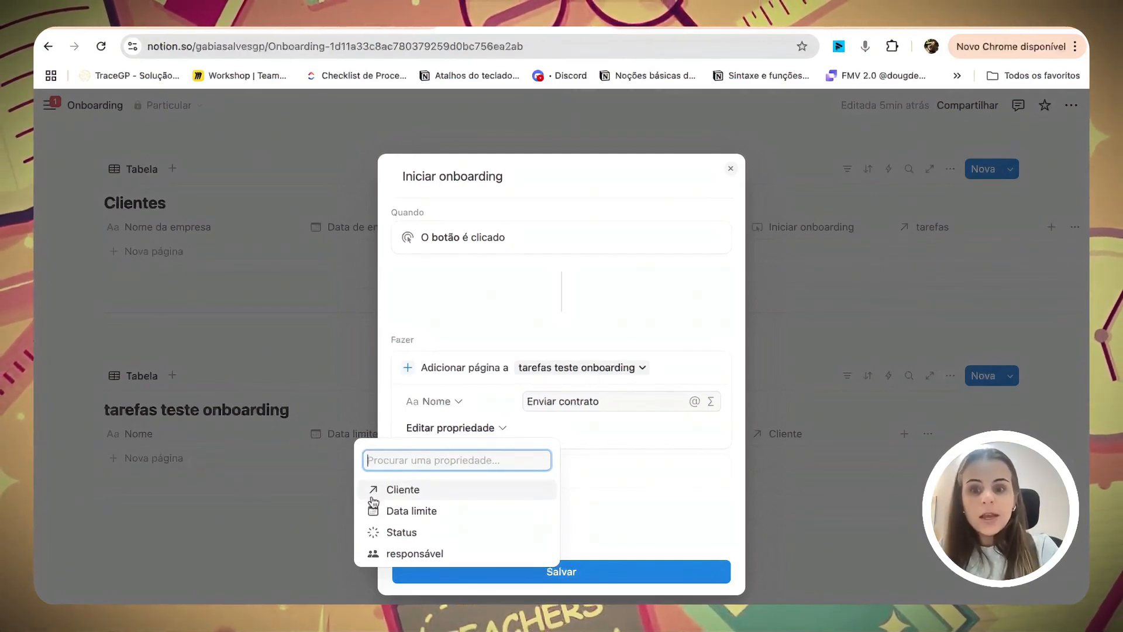
pyautogui.click(402, 491)
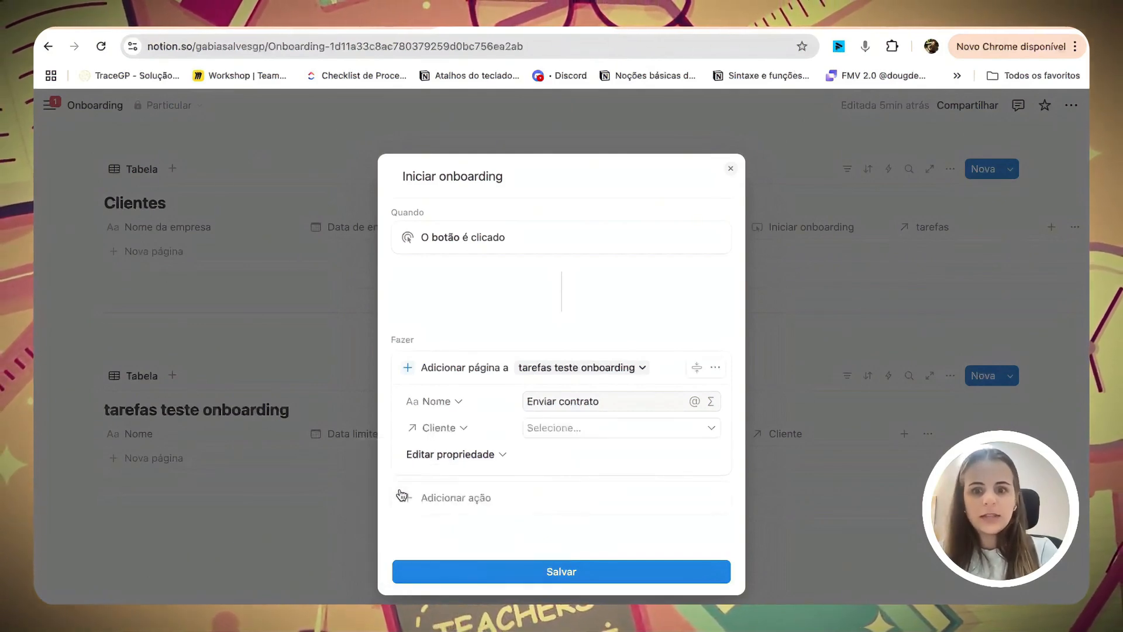
pyautogui.click(592, 433)
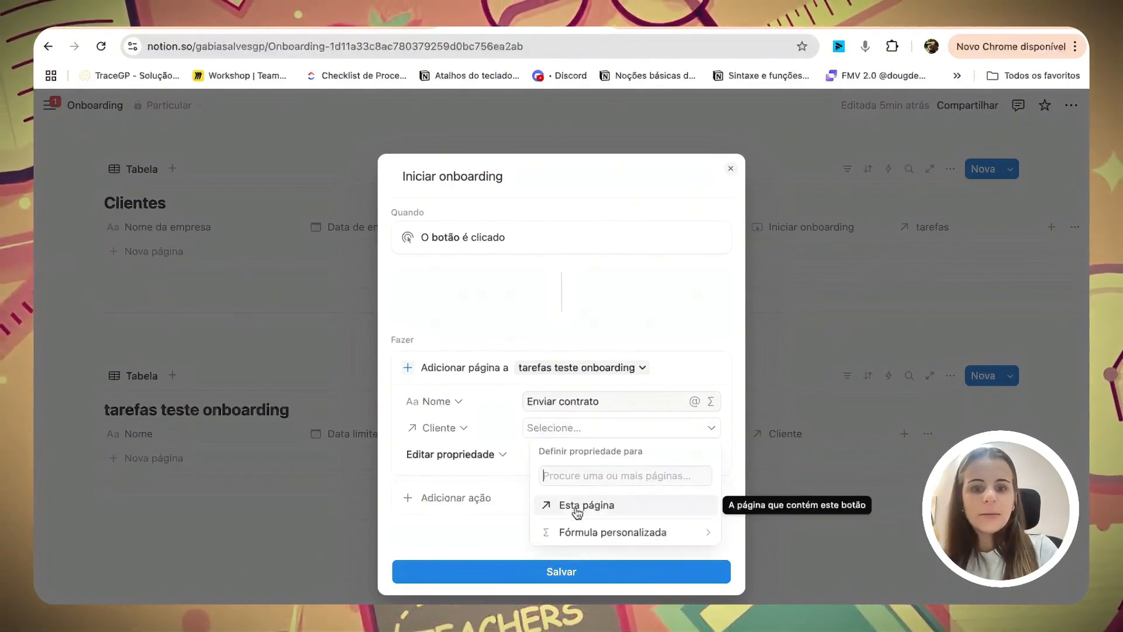
pyautogui.click(575, 504)
pyautogui.click(576, 433)
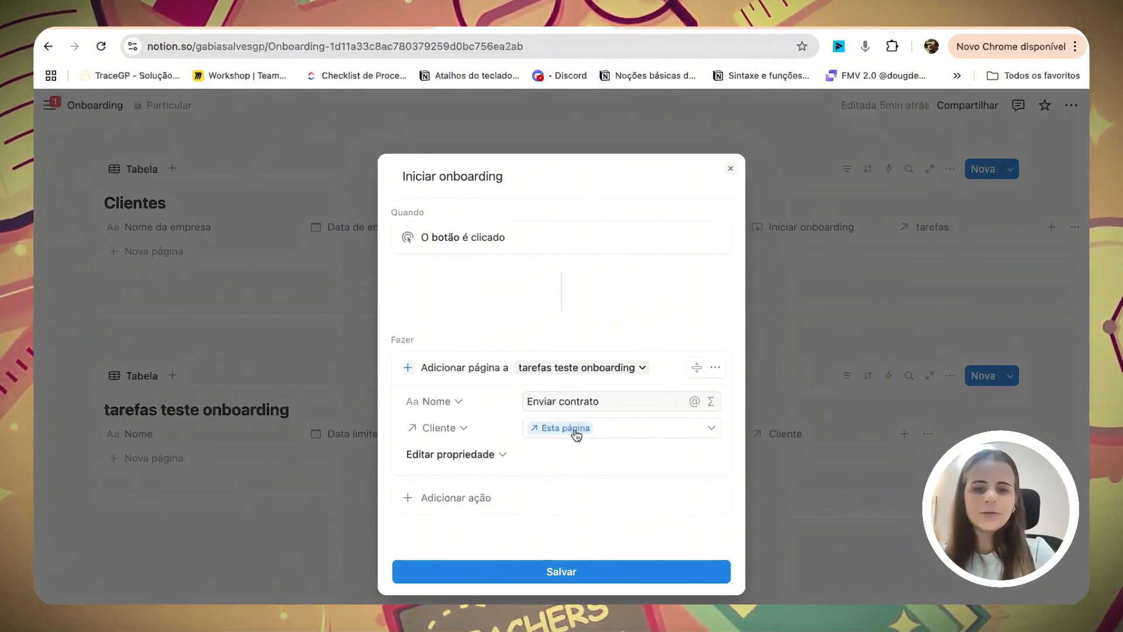
# Step: Include the Status property in the Enviar contrato page action and set it to "Não iniciada"
pyautogui.click(470, 460)
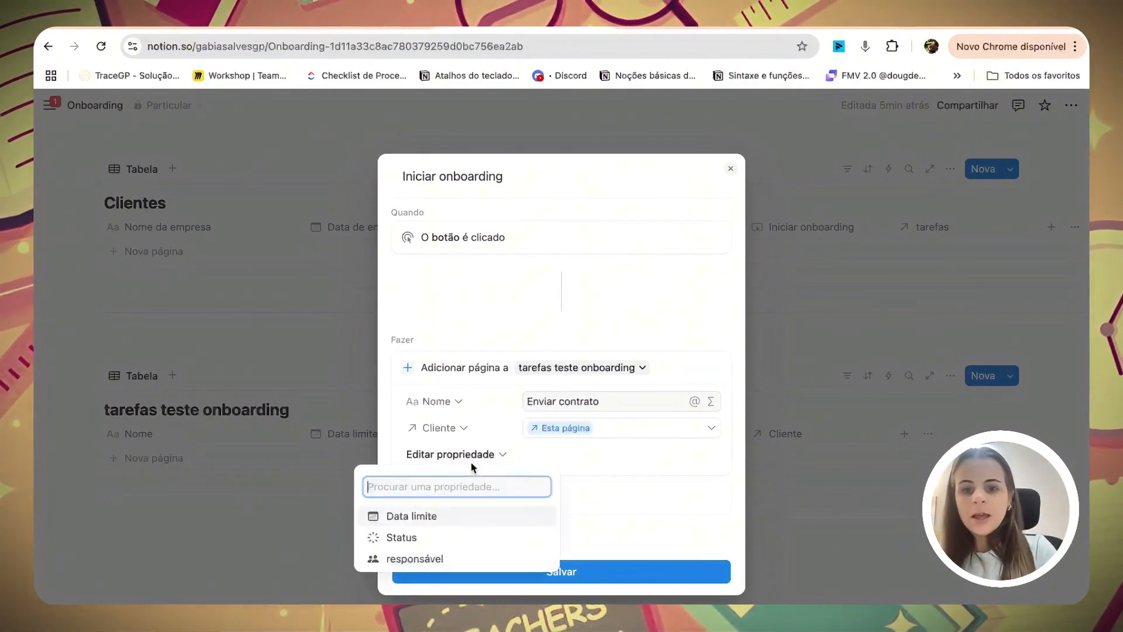
pyautogui.click(402, 537)
pyautogui.click(604, 455)
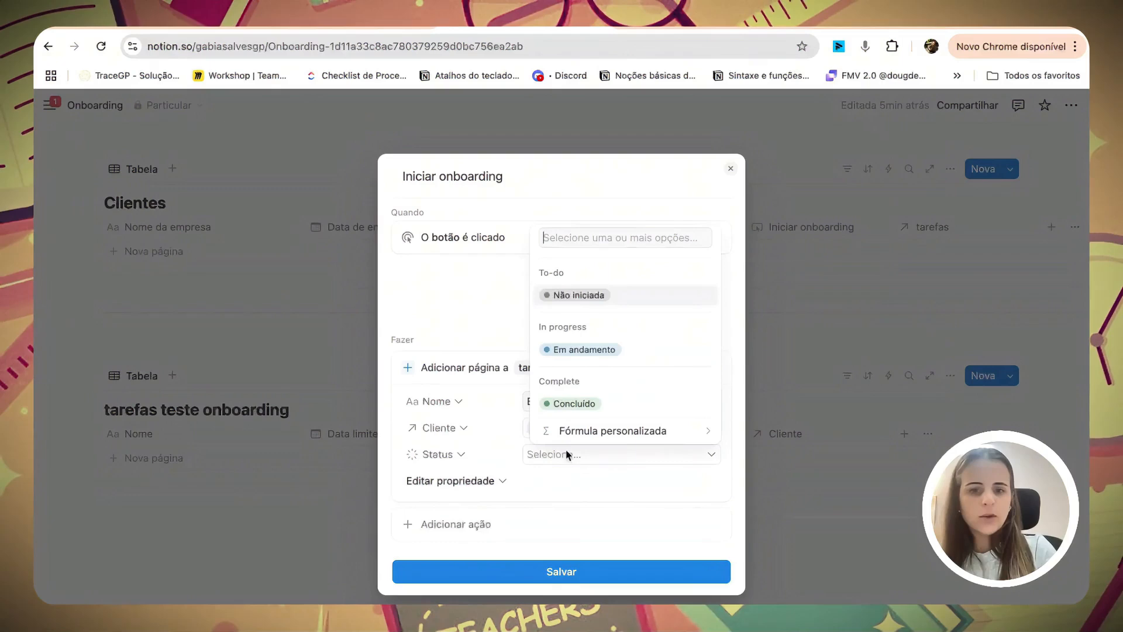
pyautogui.click(577, 298)
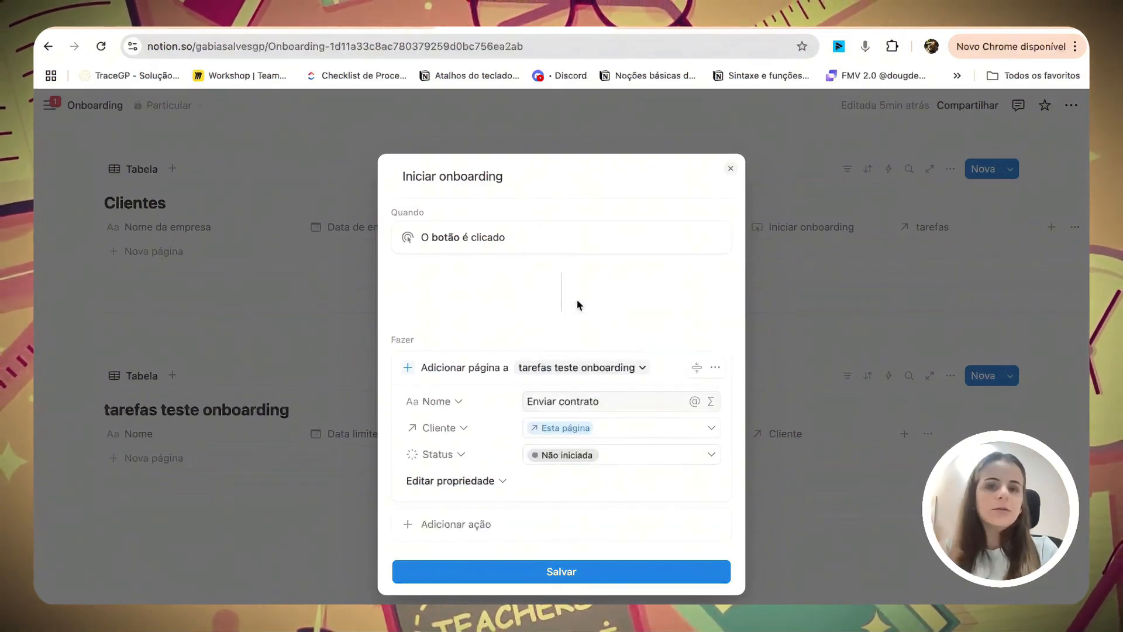
# Step: Include the responsável property in the Enviar contrato page action and look through its person options
pyautogui.click(445, 482)
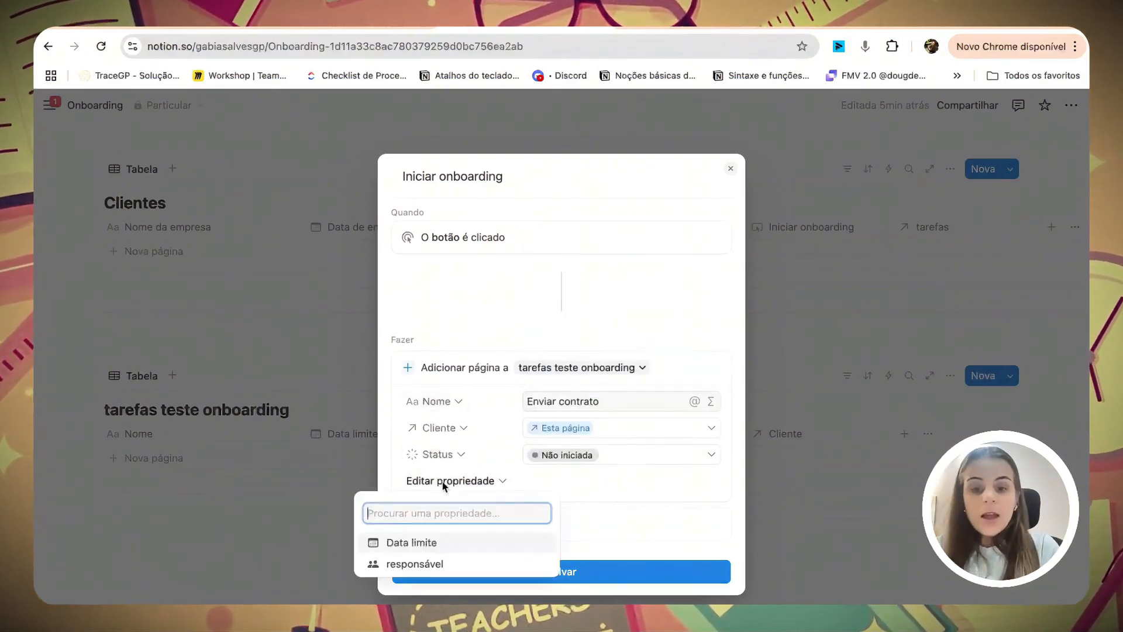
pyautogui.click(403, 564)
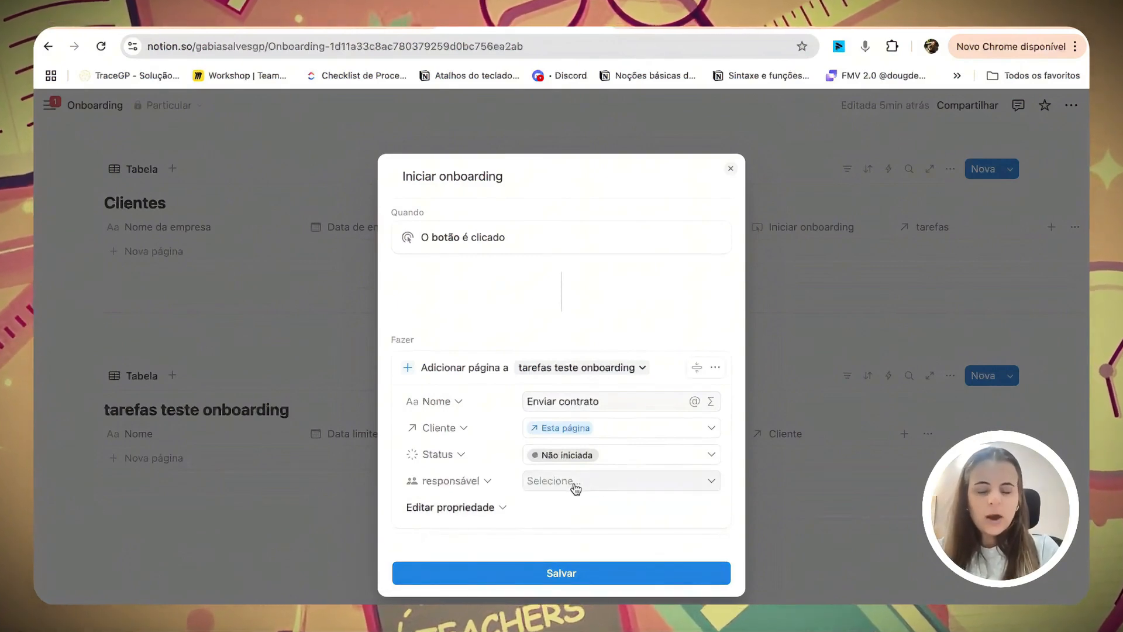
pyautogui.click(575, 485)
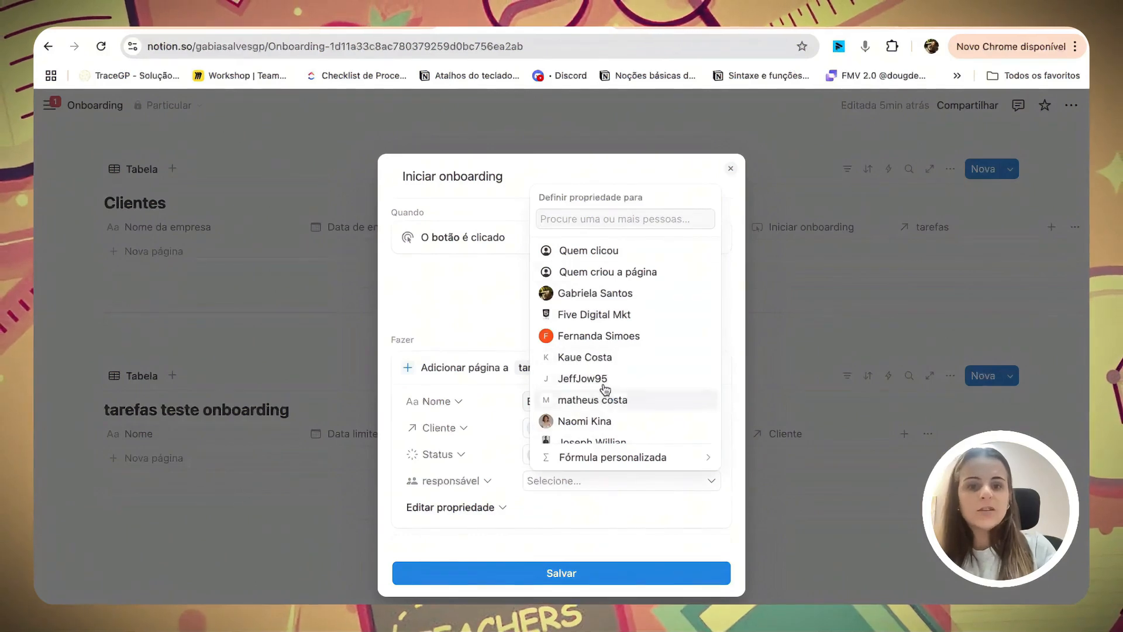
pyautogui.click(538, 481)
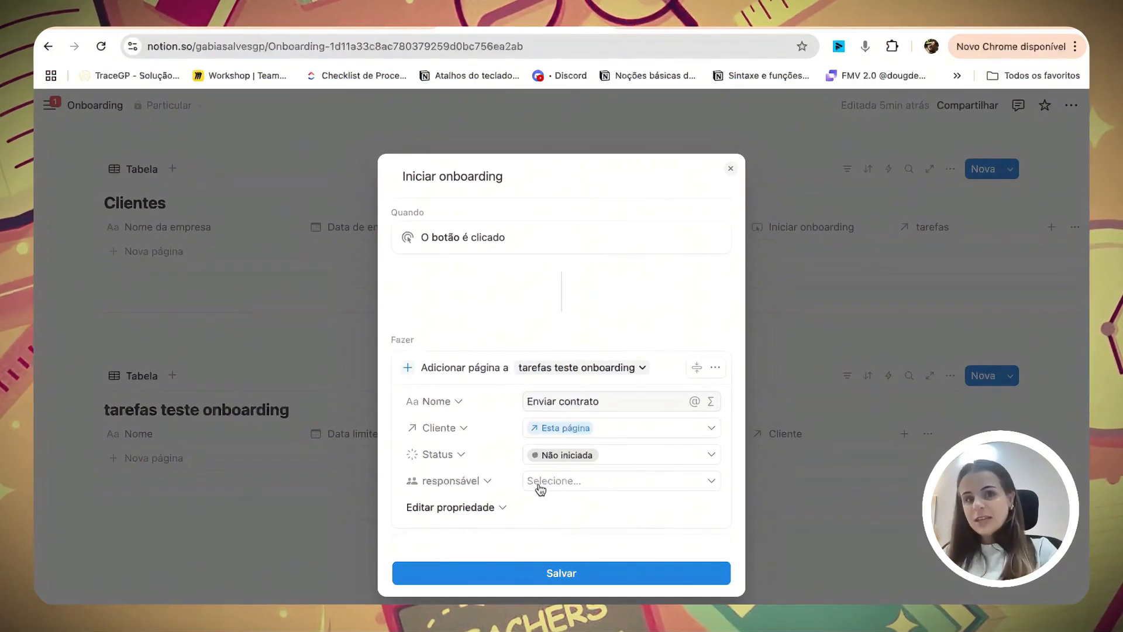
# Step: Set the responsável property of the Enviar contrato page action with a custom formula returning Esta página.gestor responsável
pyautogui.click(540, 485)
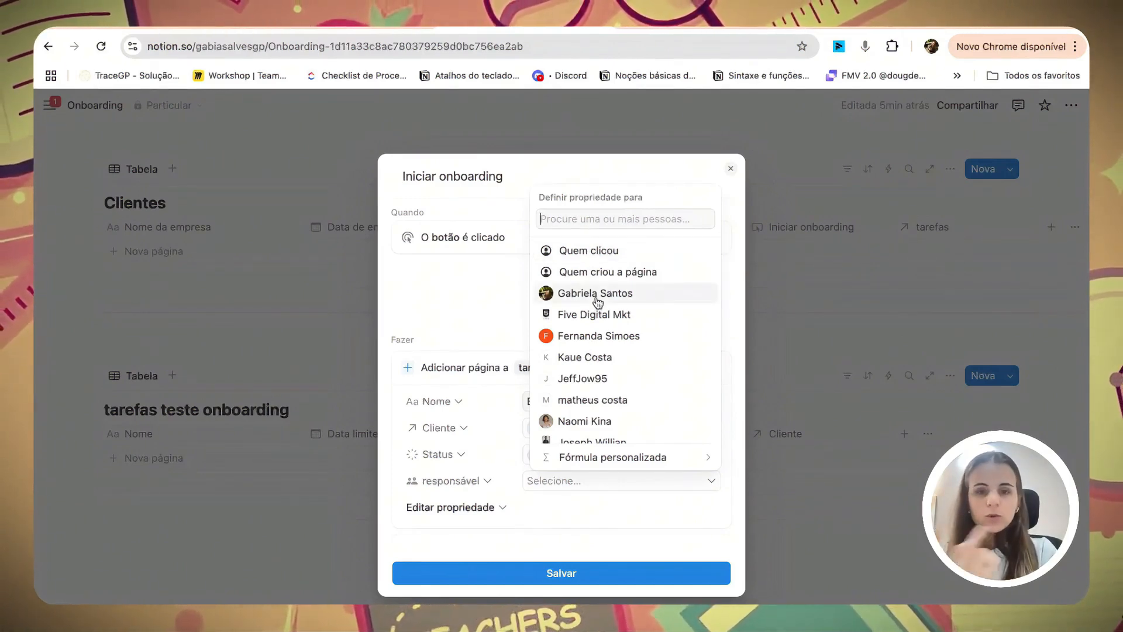
pyautogui.click(595, 459)
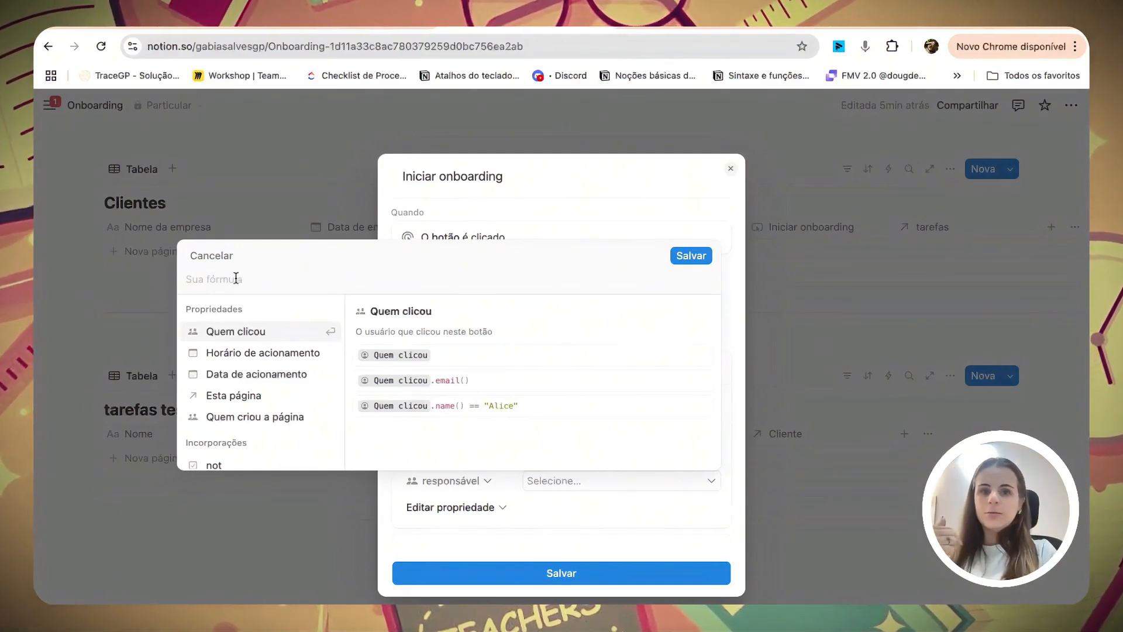
pyautogui.click(216, 397)
pyautogui.write('.')
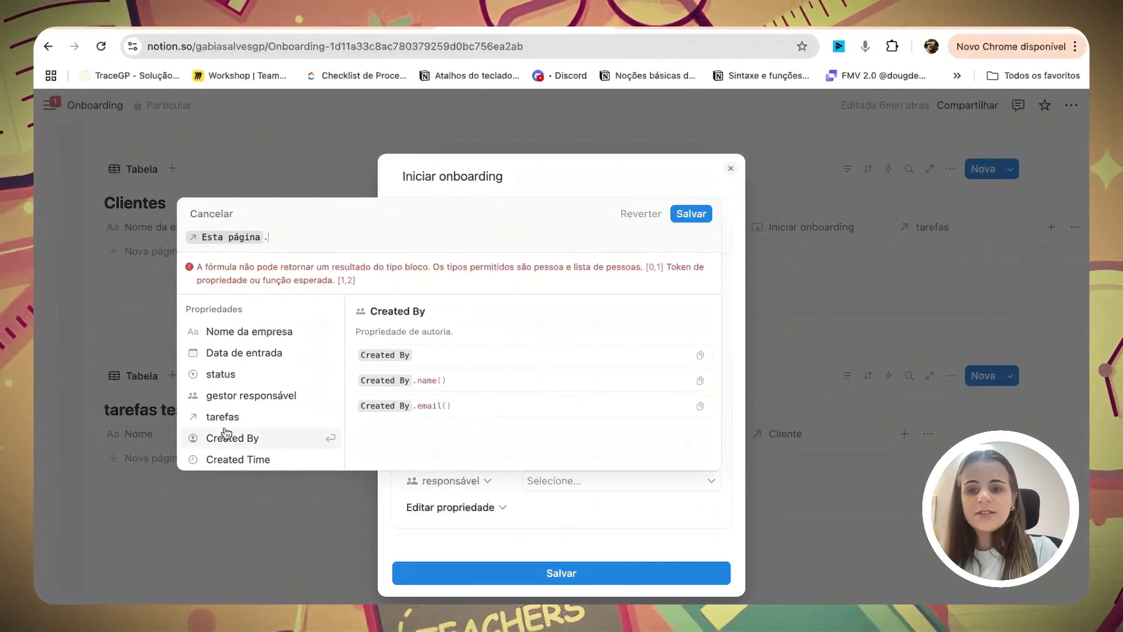
pyautogui.scroll(-3, 217, 430)
pyautogui.scroll(3, 227, 433)
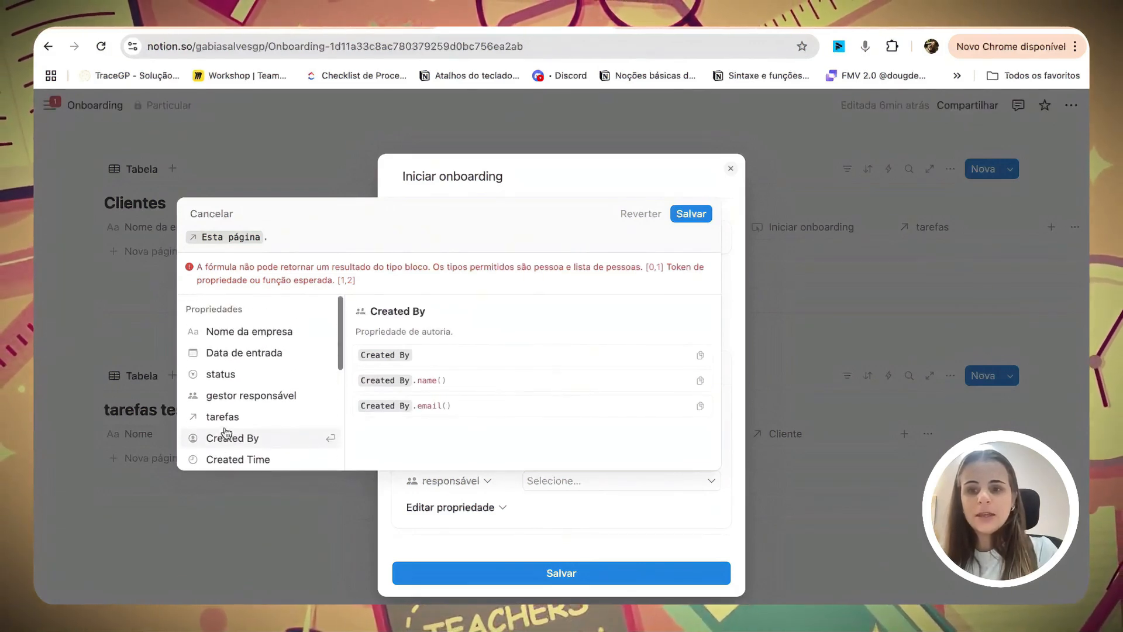
pyautogui.click(221, 398)
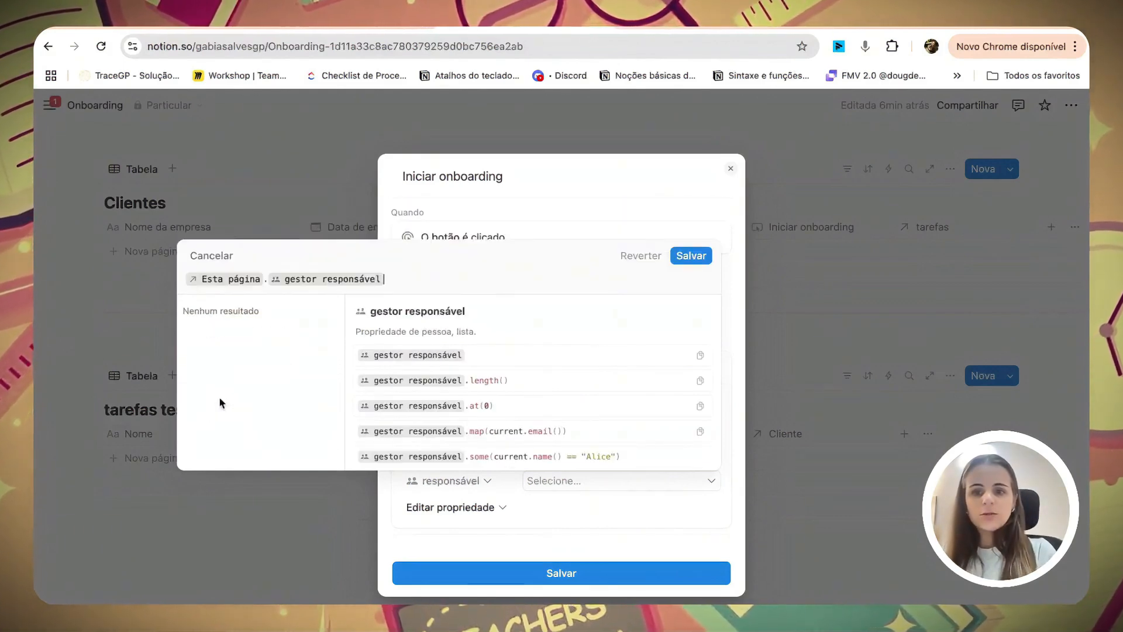
pyautogui.click(694, 258)
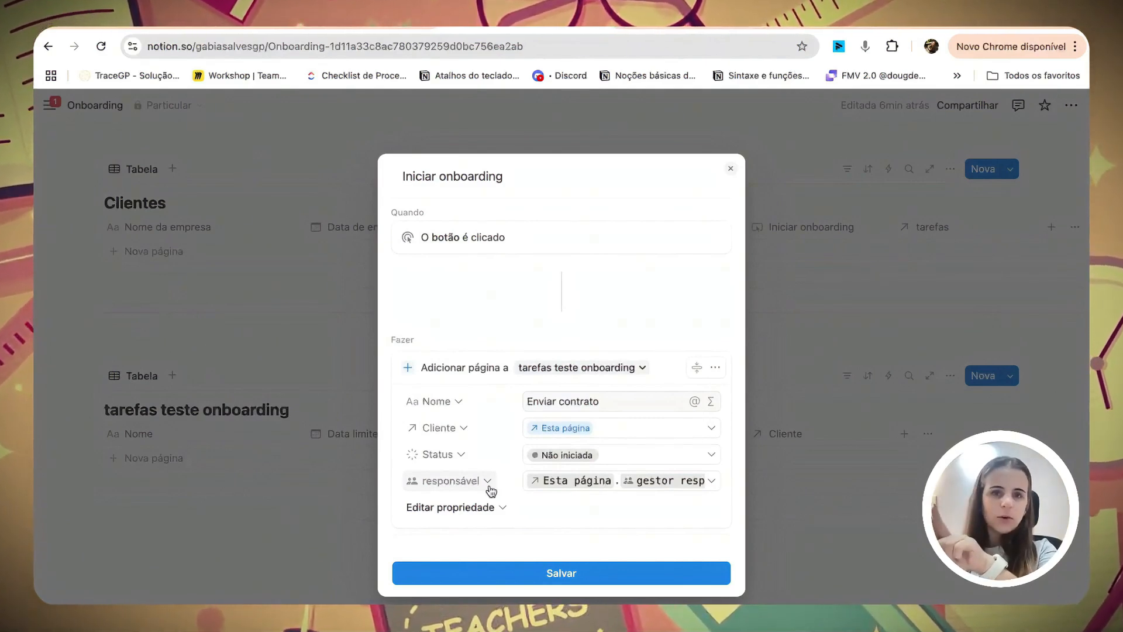
# Step: Include the Data limite property in the Enviar contrato page action with the custom formula Data de acionamento.dateAdd(2, "days")
pyautogui.click(469, 509)
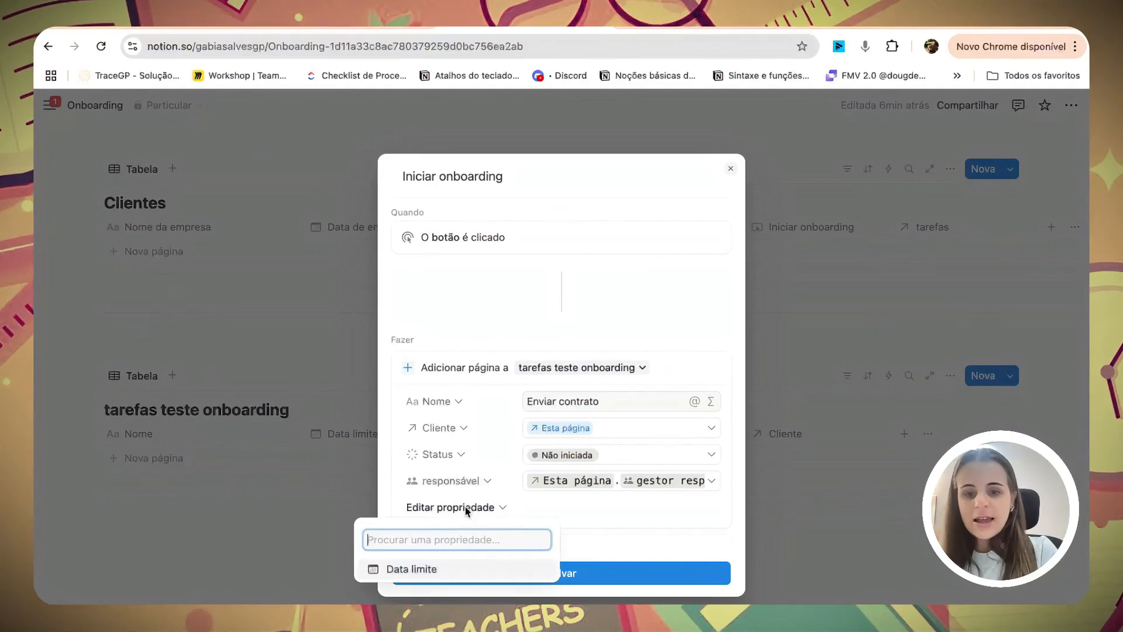
pyautogui.click(409, 567)
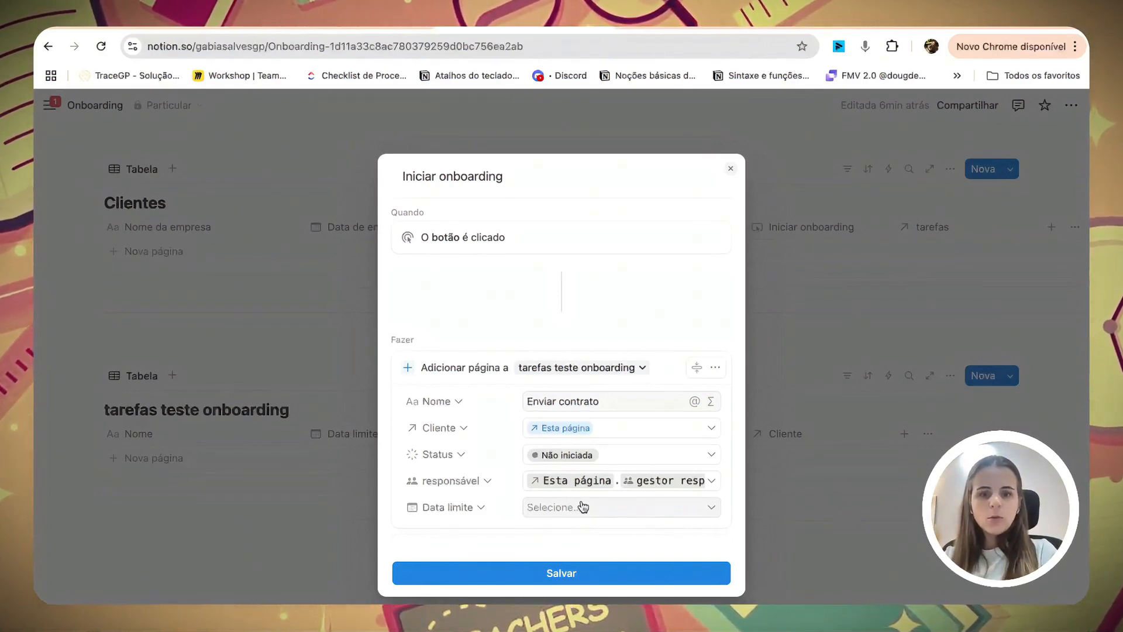
pyautogui.click(568, 509)
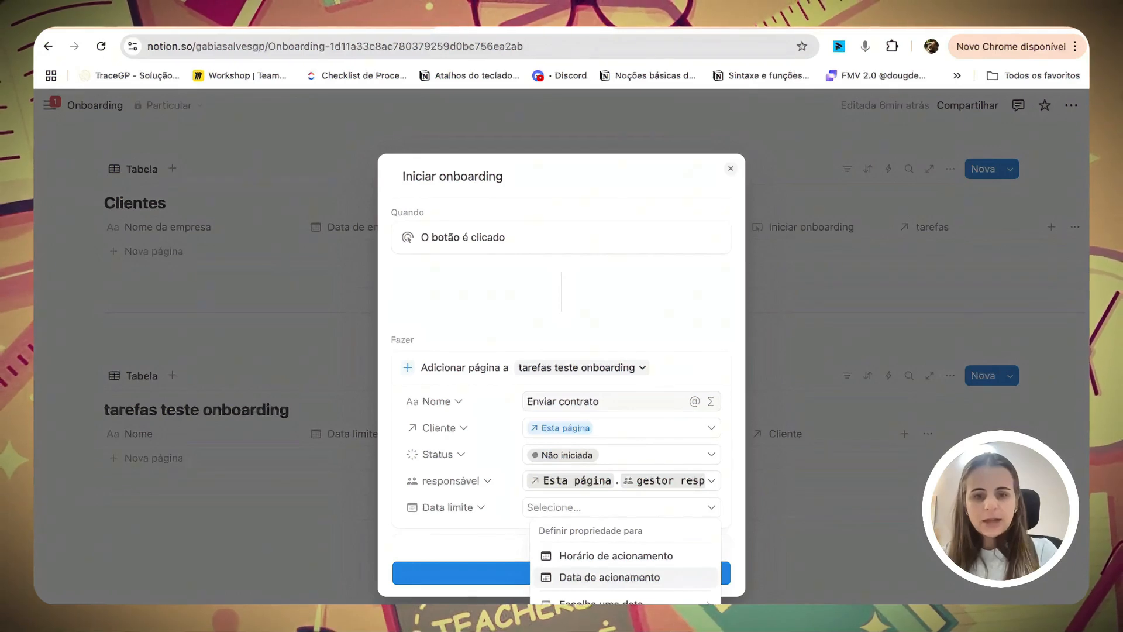
pyautogui.click(608, 601)
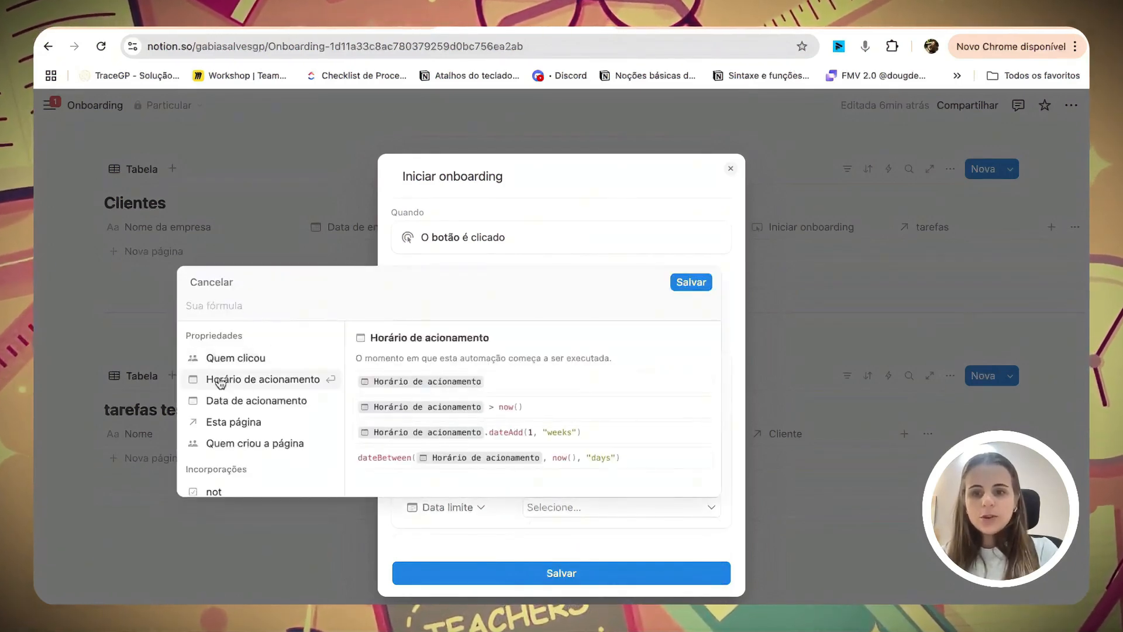
pyautogui.click(238, 402)
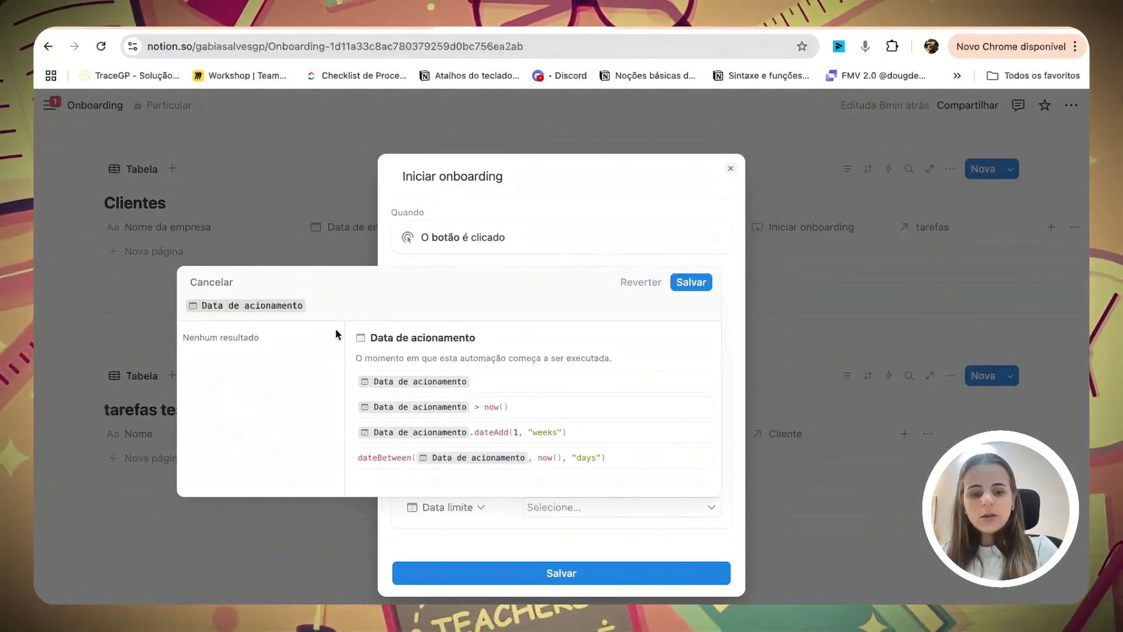
pyautogui.write('.dat')
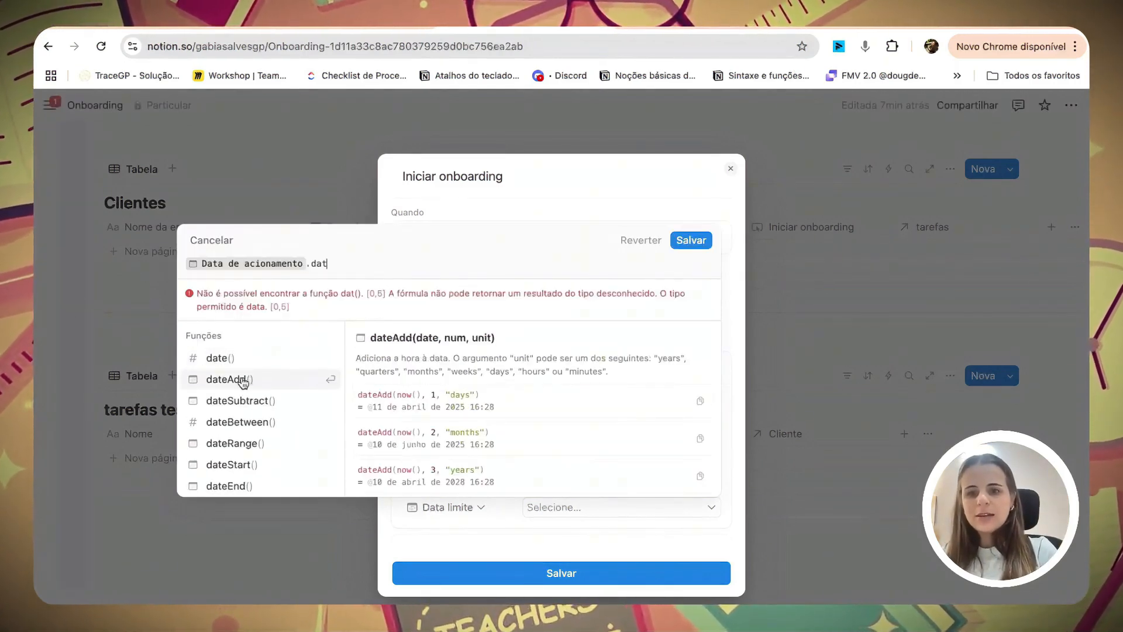
pyautogui.click(304, 379)
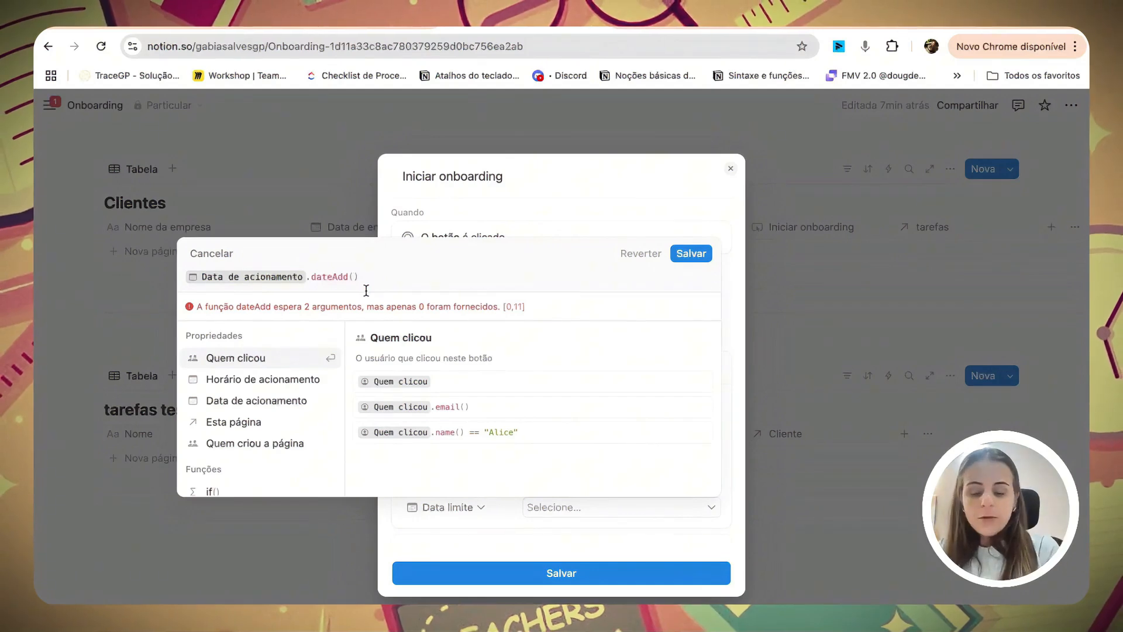
pyautogui.write('2, ')
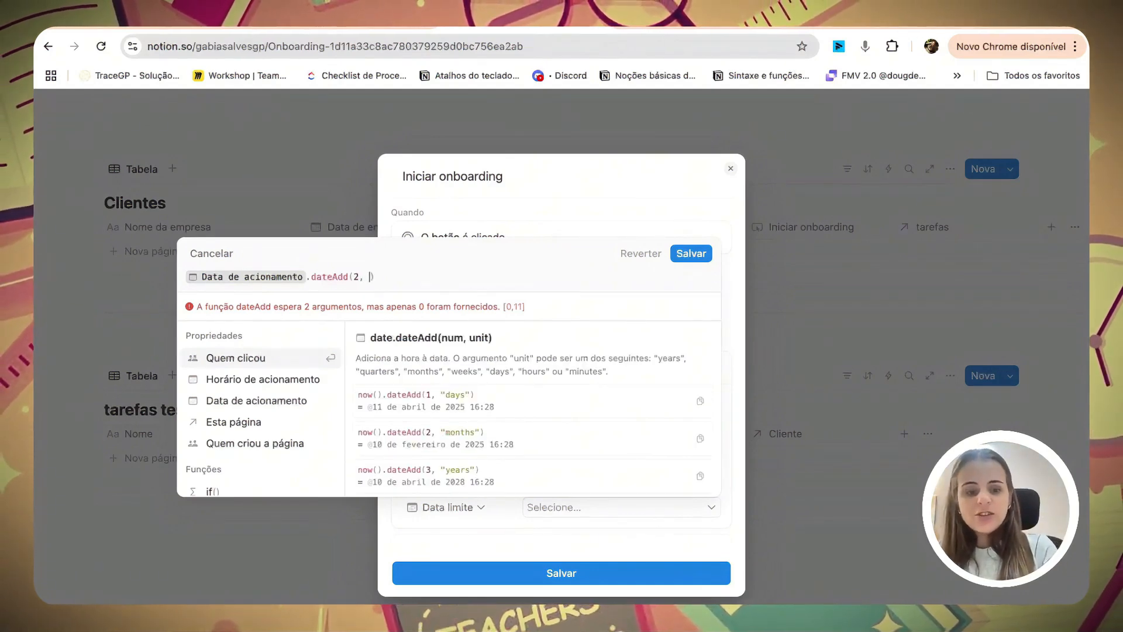
pyautogui.write('"days"')
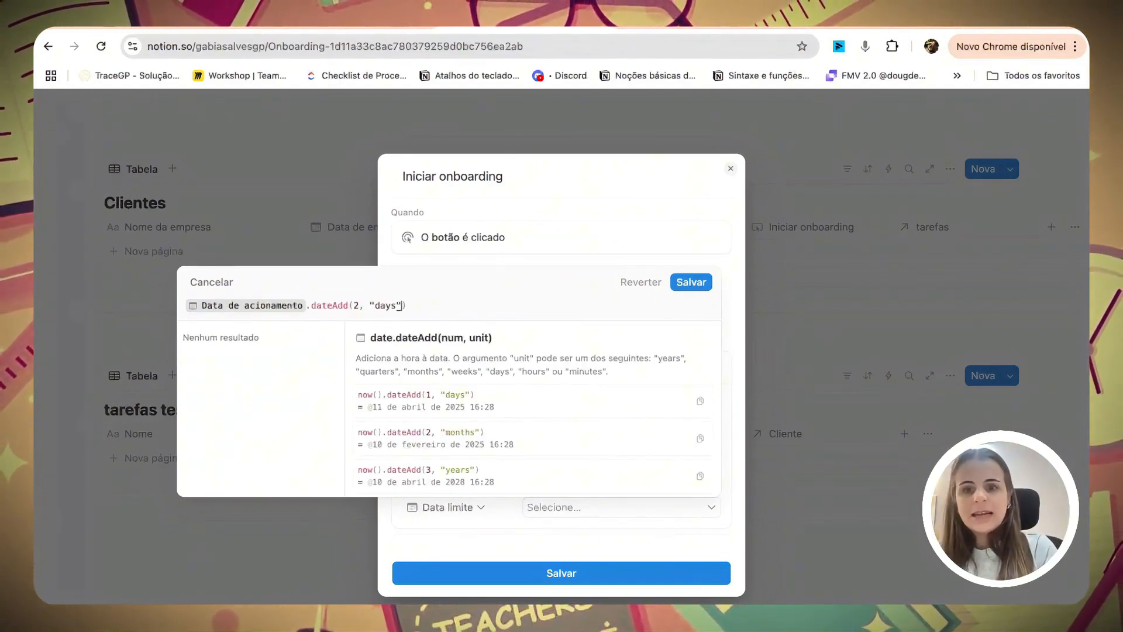
pyautogui.write(')')
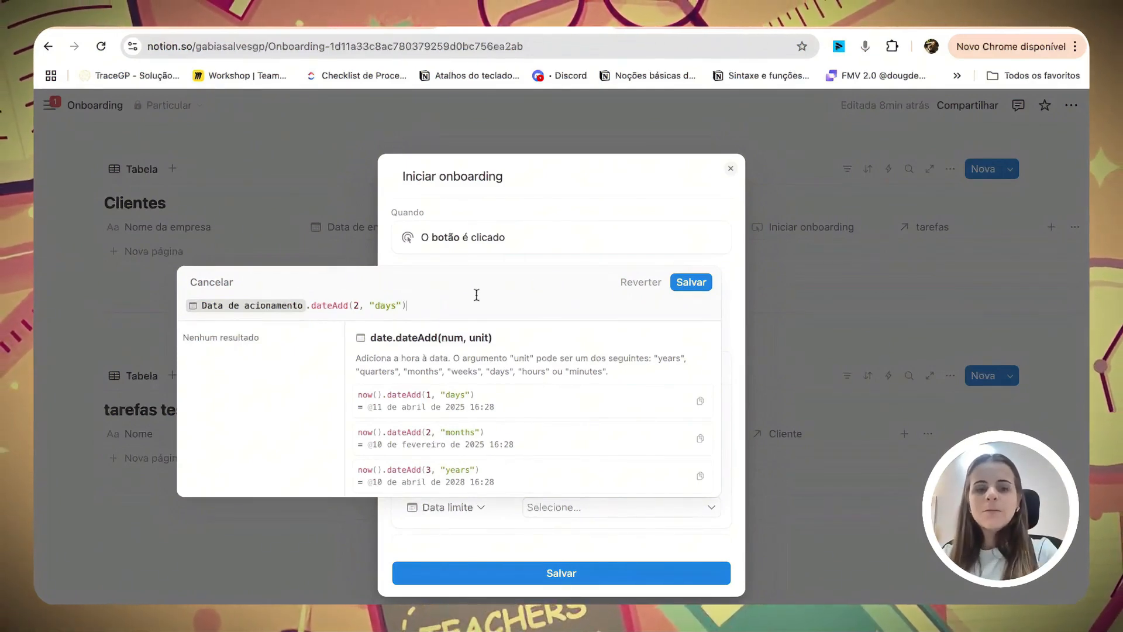
pyautogui.click(690, 283)
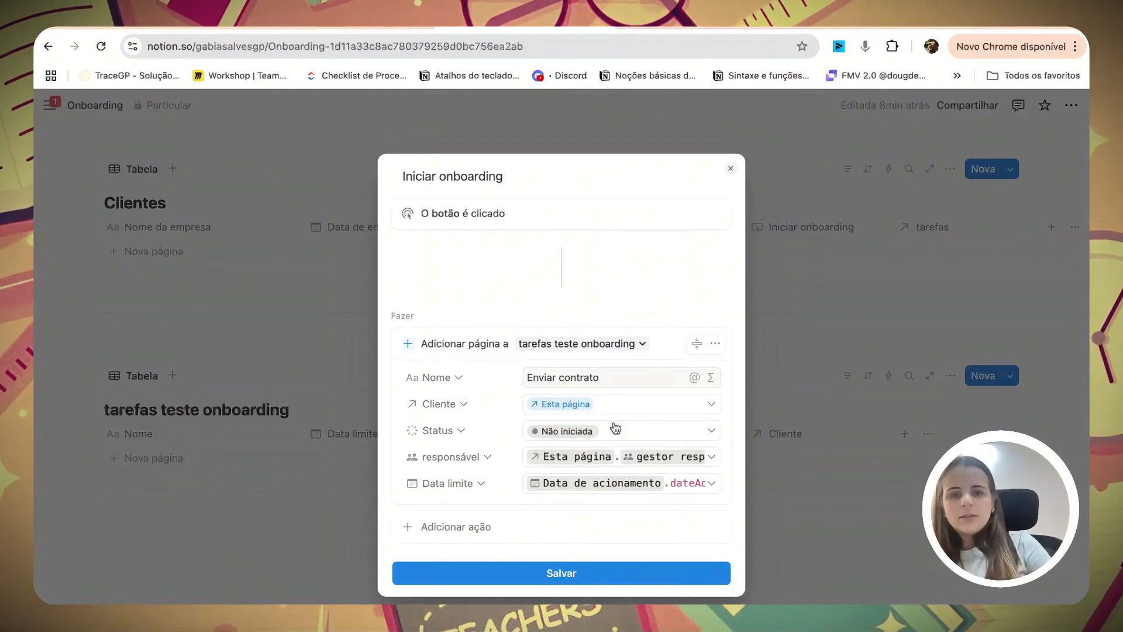
# Step: Duplicate the Enviar contrato page action and set the copy's Nome to "enviar boletos"
pyautogui.click(716, 346)
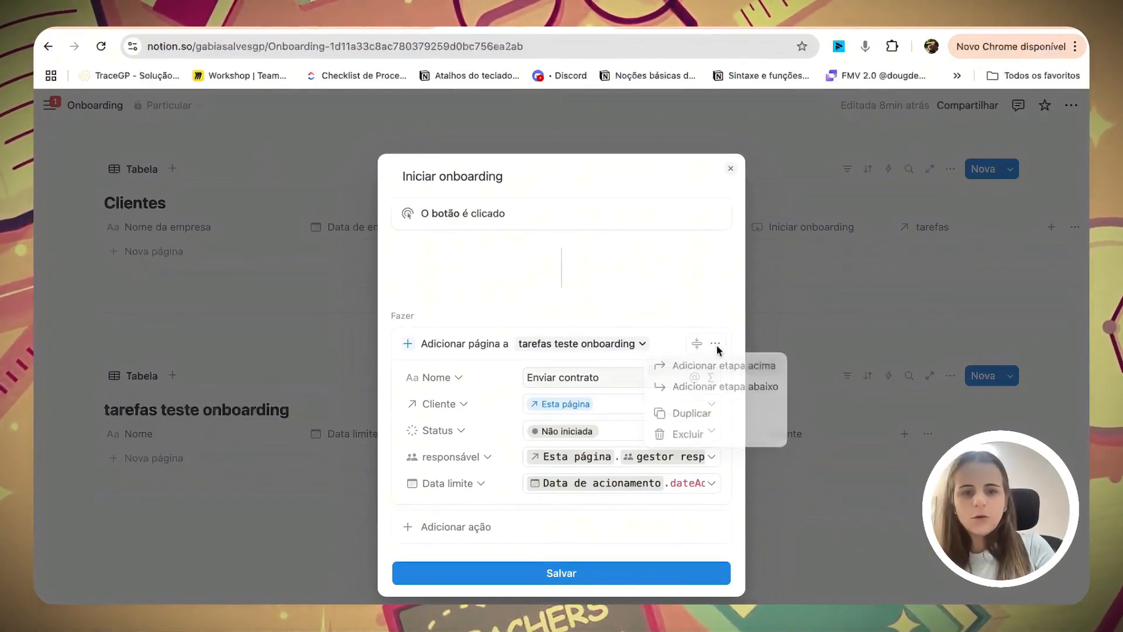
pyautogui.click(675, 416)
pyautogui.scroll(-3, 643, 403)
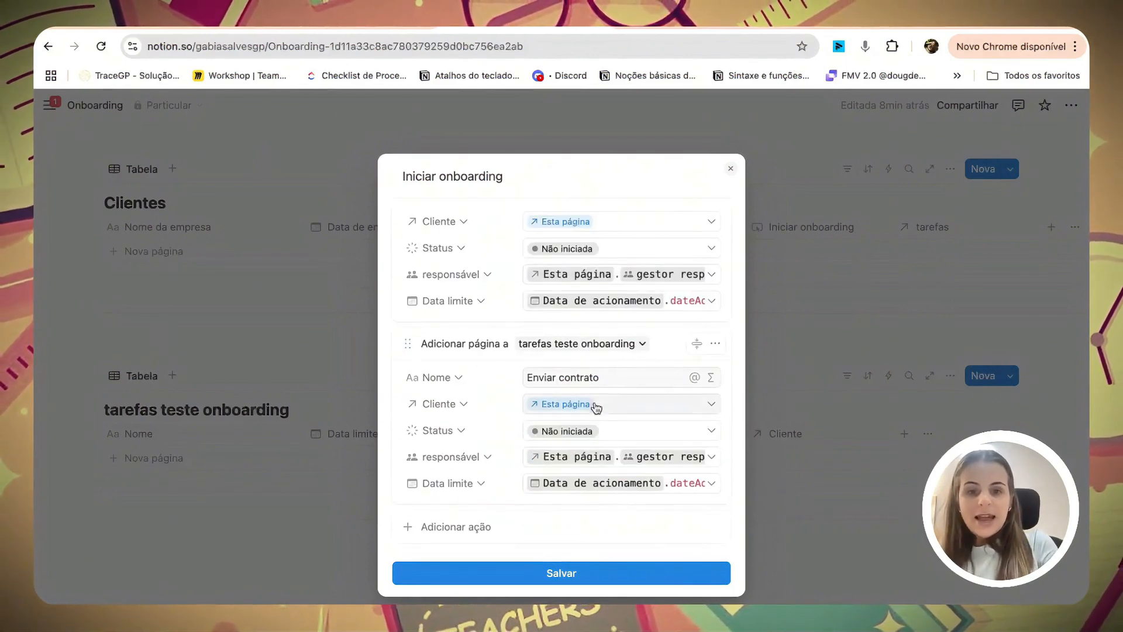
pyautogui.moveTo(606, 380); pyautogui.dragTo(524, 379)
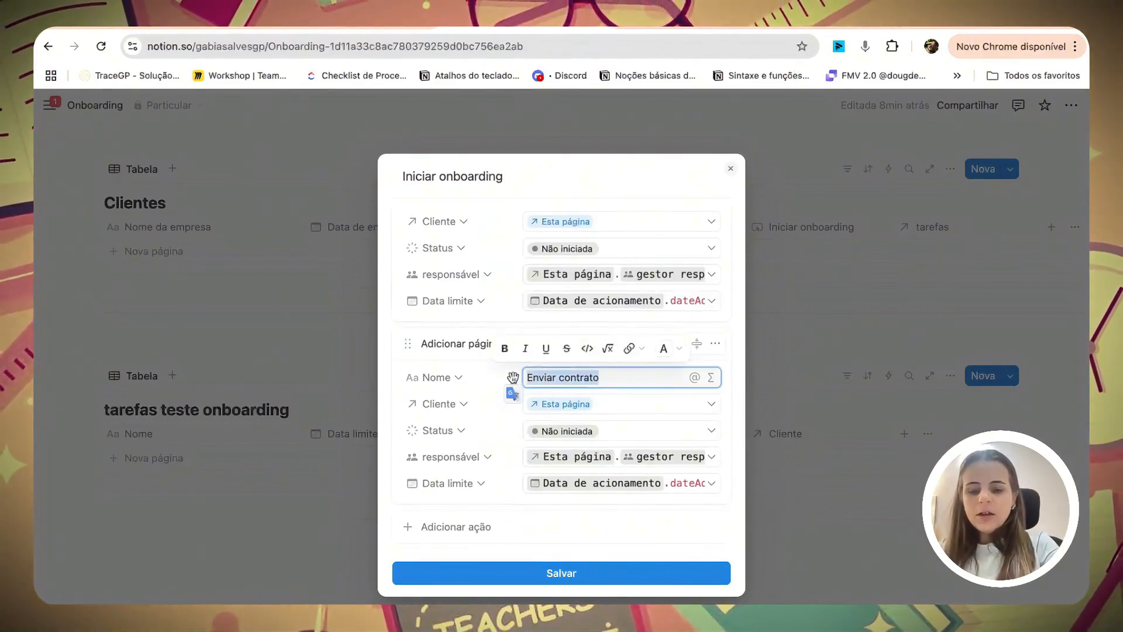
pyautogui.write('envia')
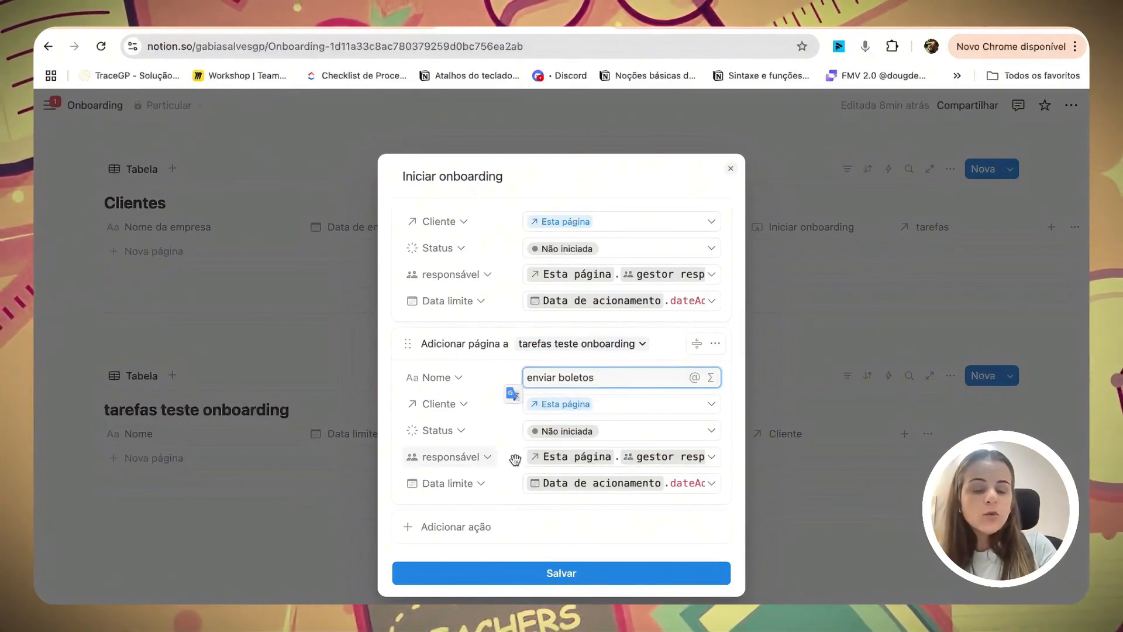
# Step: Clear the responsável formula in the enviar boletos page action and assign Happy Lanches instead
pyautogui.click(625, 462)
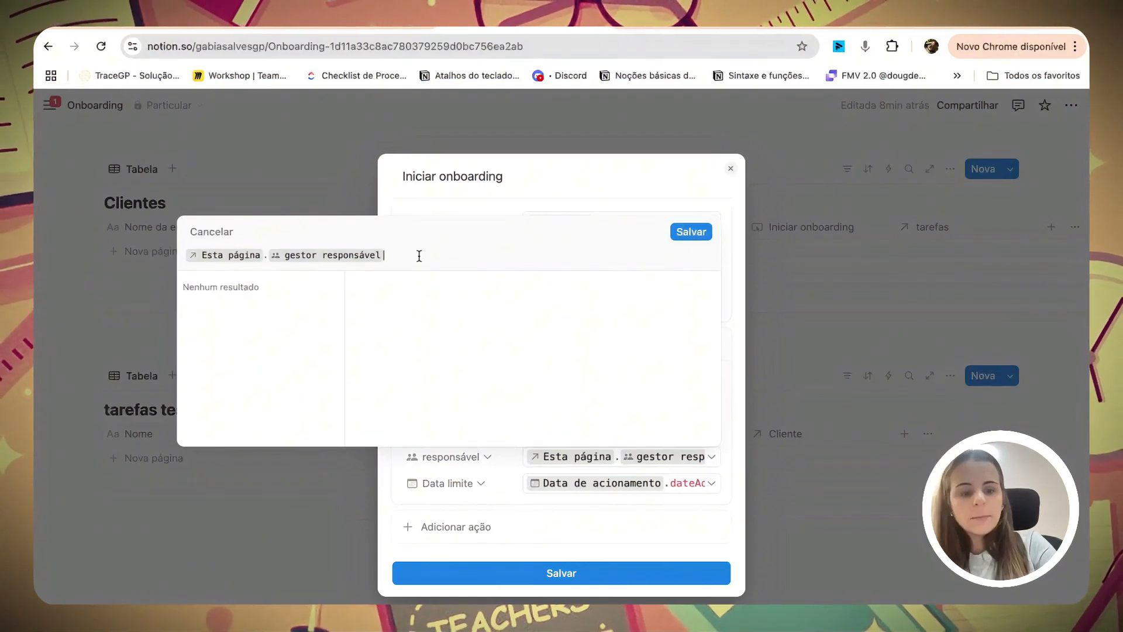
pyautogui.press('BackSpace')
pyautogui.press('BackSpace')
pyautogui.press('BackSpace')
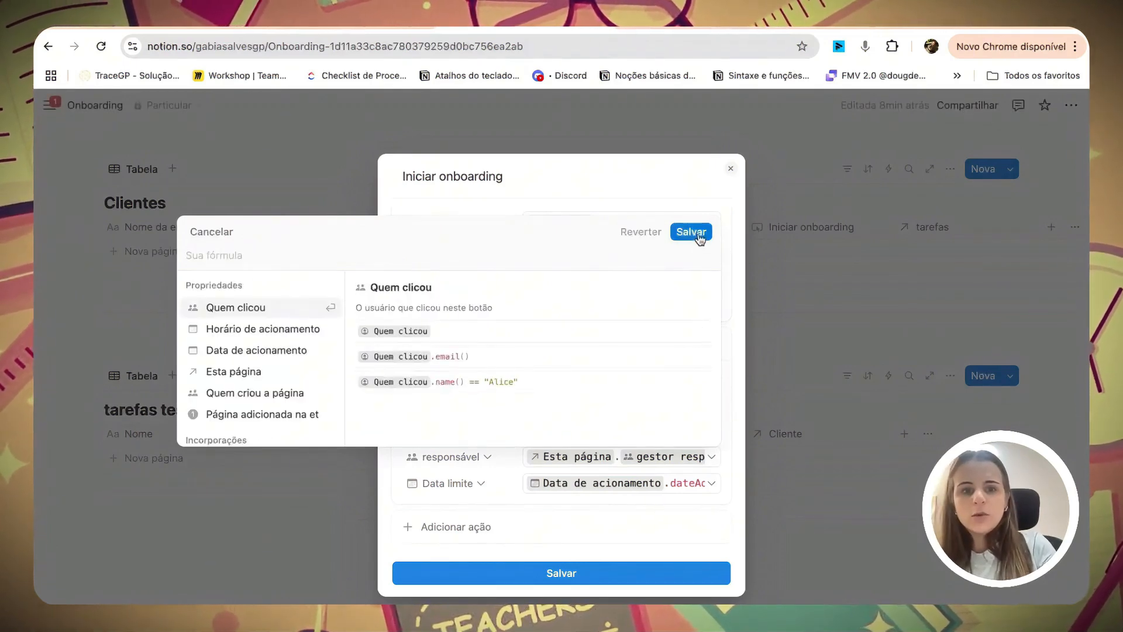
pyautogui.click(696, 232)
pyautogui.click(553, 458)
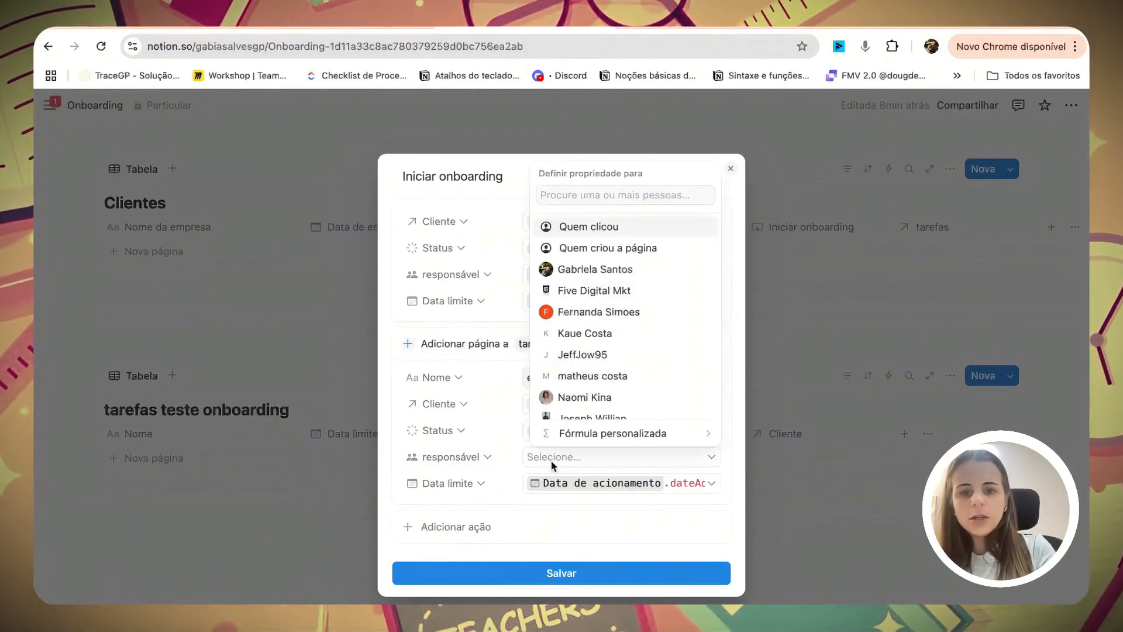
pyautogui.scroll(-8, 585, 302)
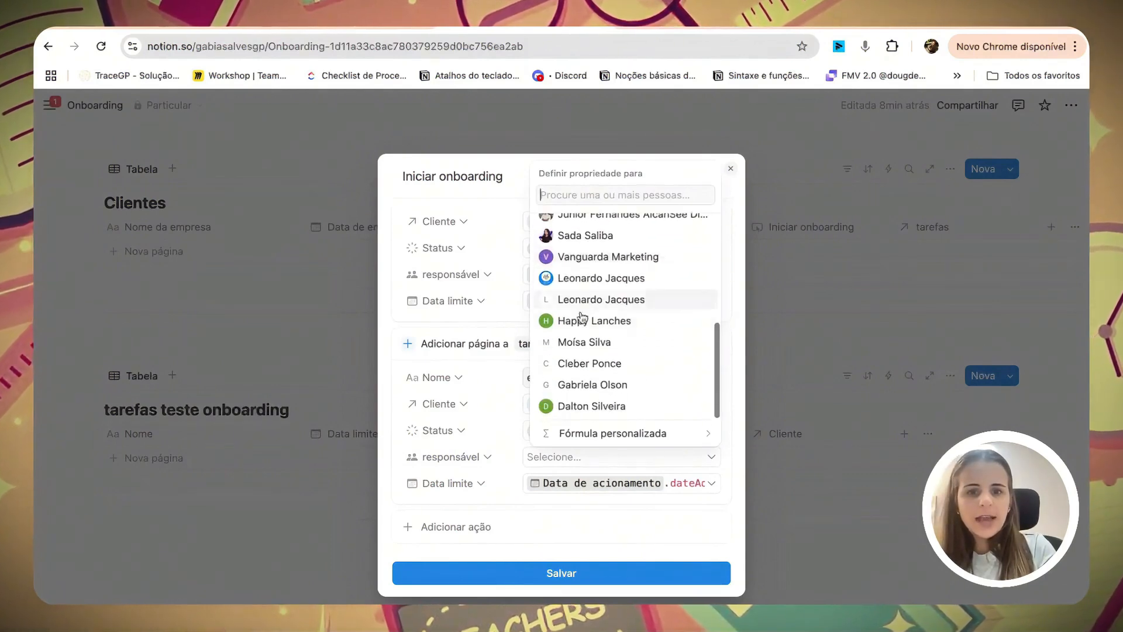
pyautogui.click(581, 321)
pyautogui.click(580, 462)
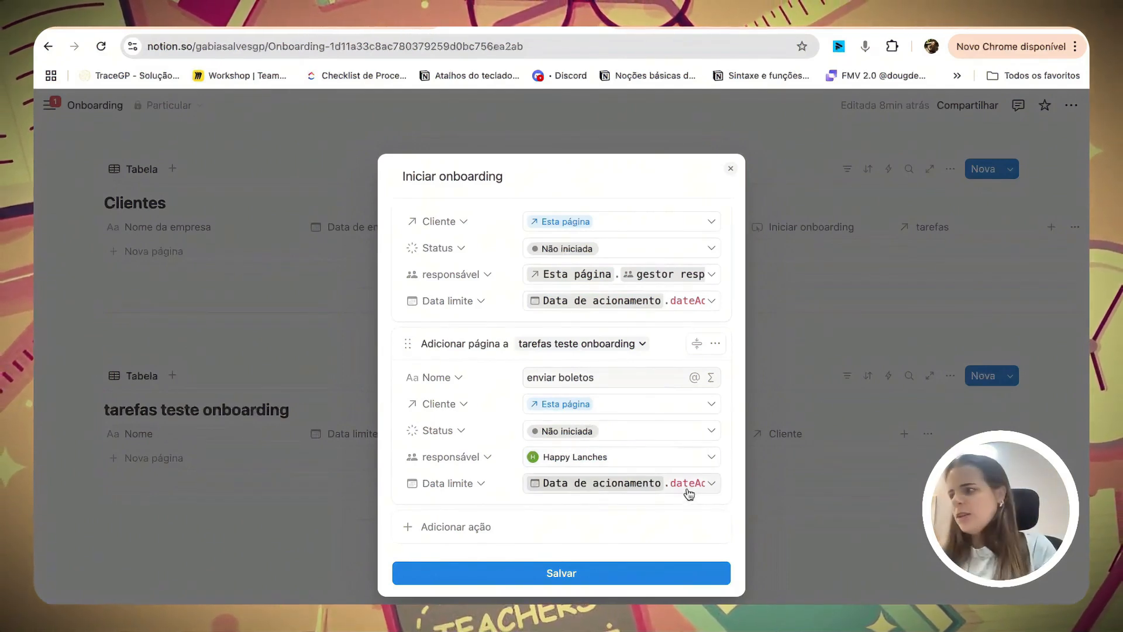
# Step: Change the Data limite formula of the enviar boletos page action to Data de acionamento.dateAdd(3, "days")
pyautogui.click(689, 493)
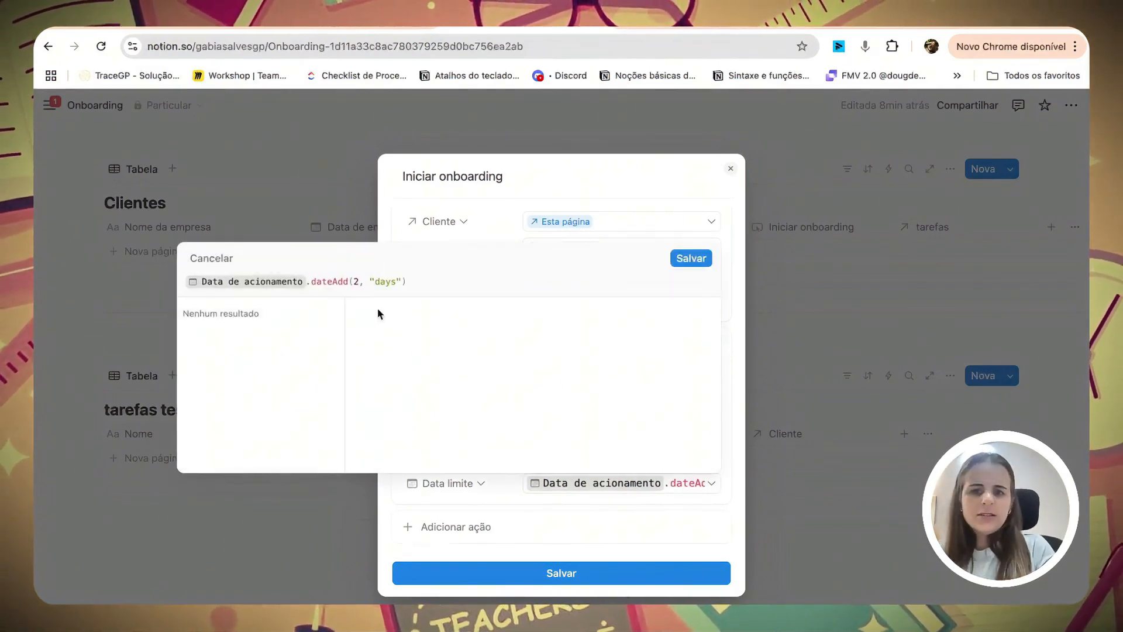
pyautogui.click(359, 278)
pyautogui.press('BackSpace')
pyautogui.write('3')
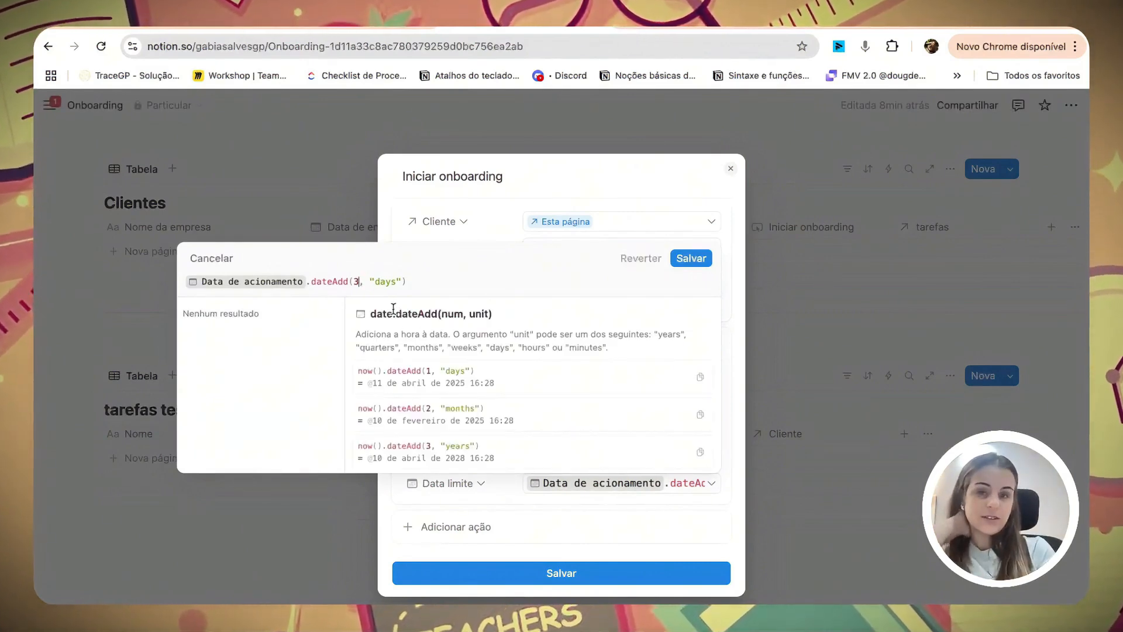
pyautogui.click(684, 260)
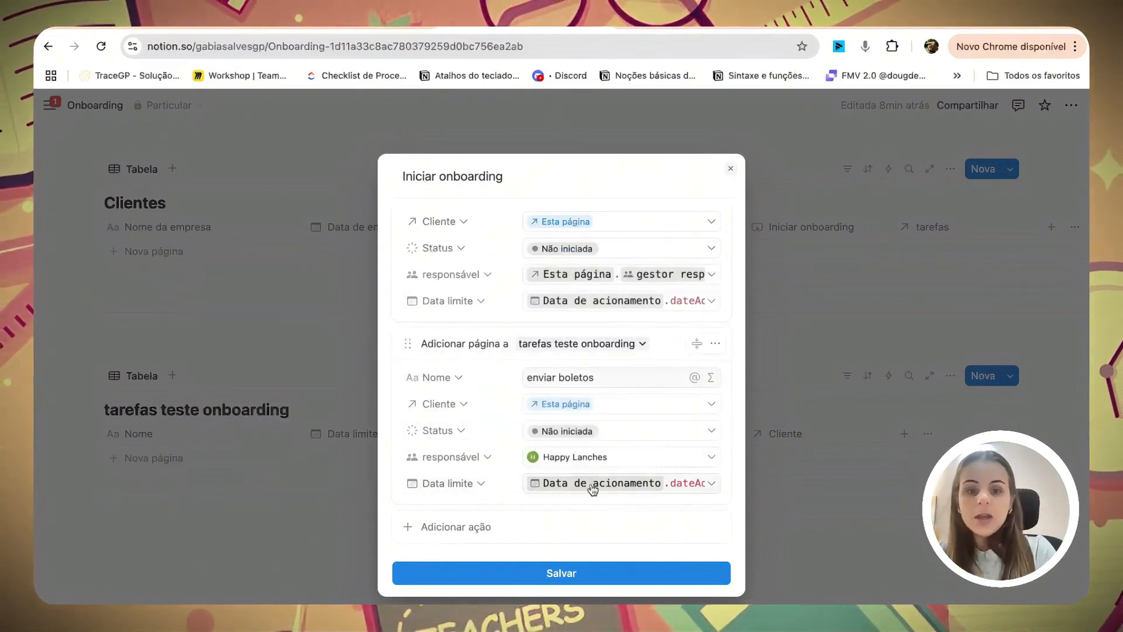
# Step: Review both page actions and save the Iniciar onboarding button's automation
pyautogui.scroll(5, 600, 433)
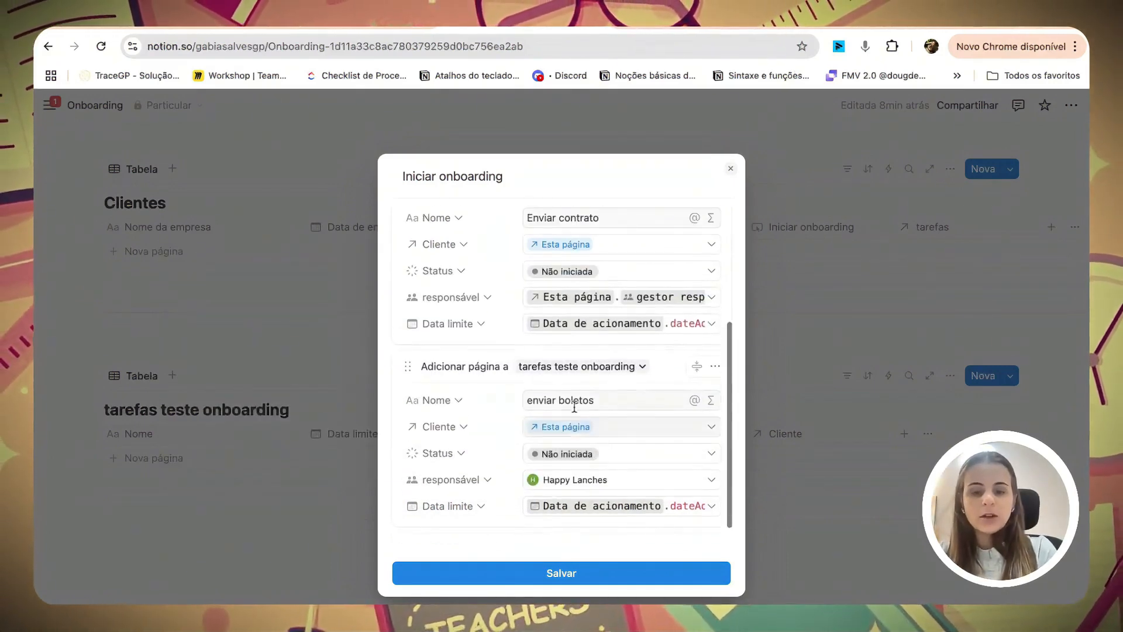
pyautogui.scroll(-5, 558, 428)
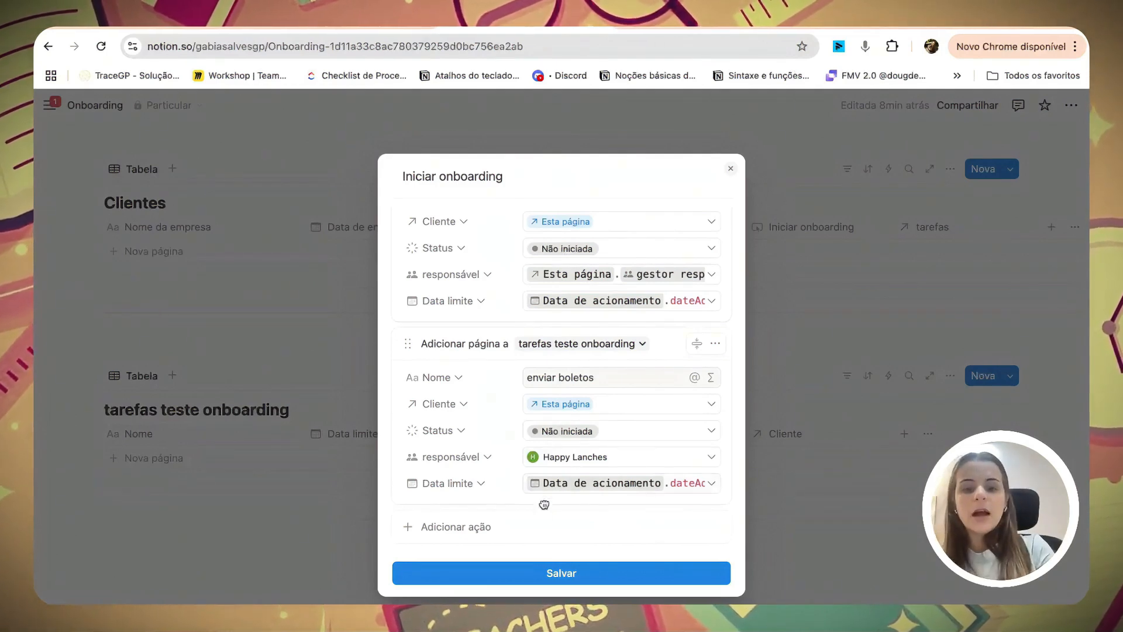
pyautogui.click(560, 576)
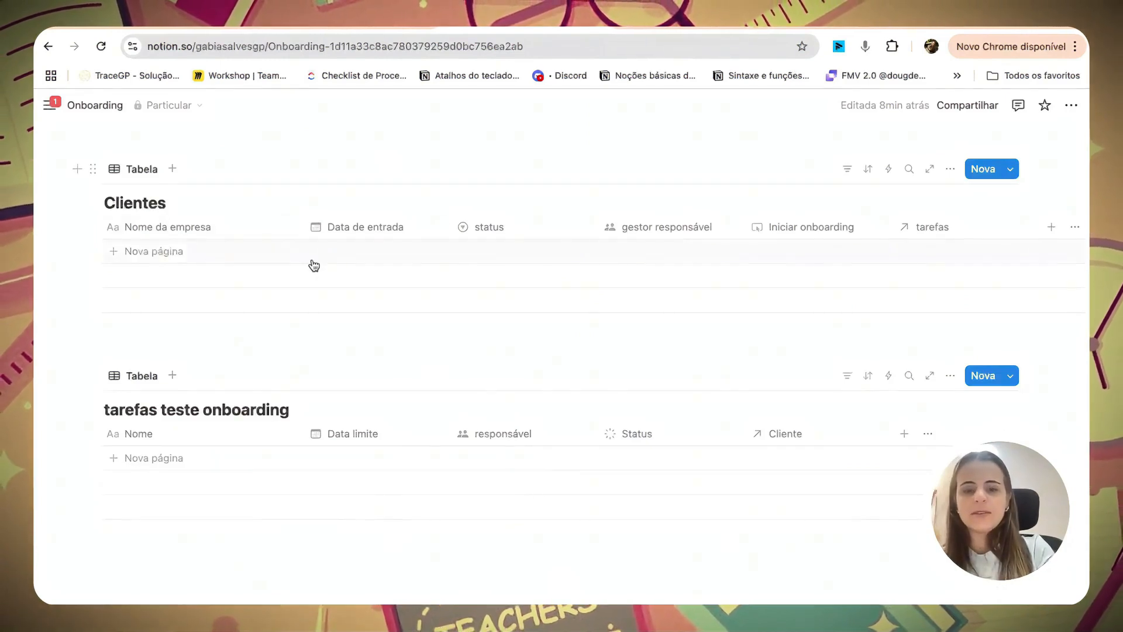
# Step: Add a new page to the Clientes database with the Nome da empresa "cliente teste"
pyautogui.hscroll(3, 312, 264)
pyautogui.hscroll(-3, 313, 263)
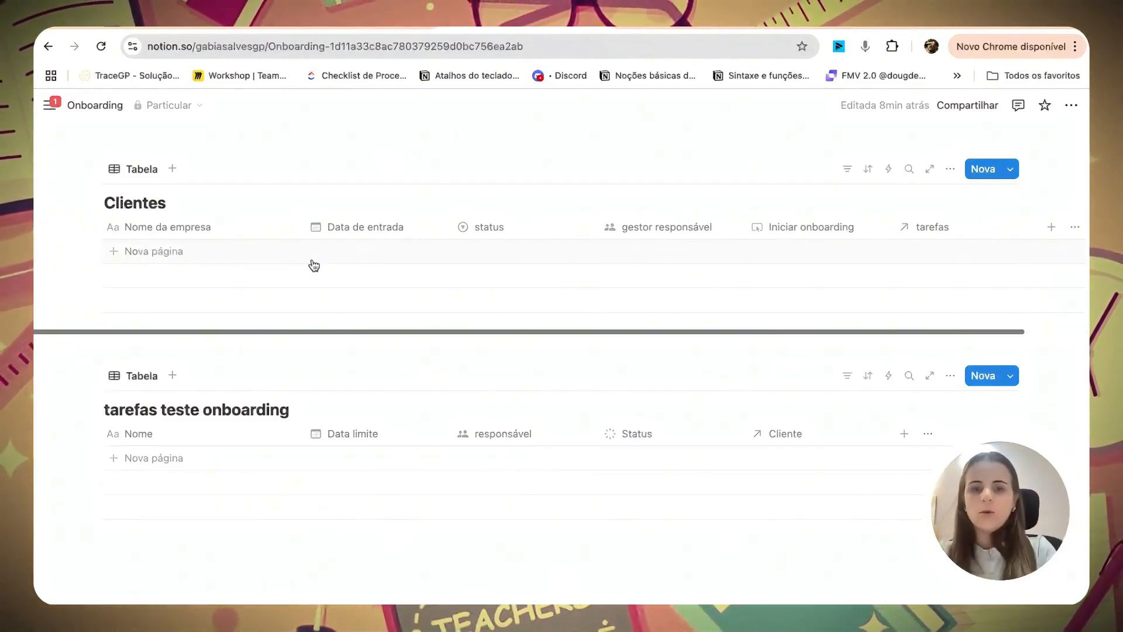
pyautogui.click(191, 252)
pyautogui.write('cliente teste')
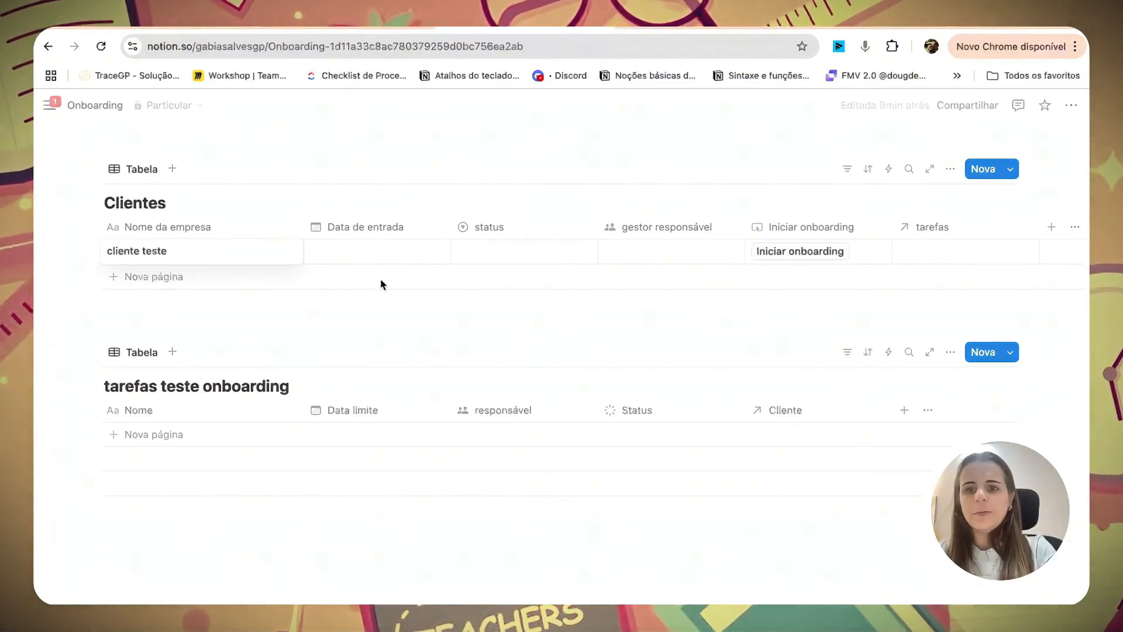
# Step: Set the Data de entrada of cliente teste to 10 de abril de 2025
pyautogui.click(355, 250)
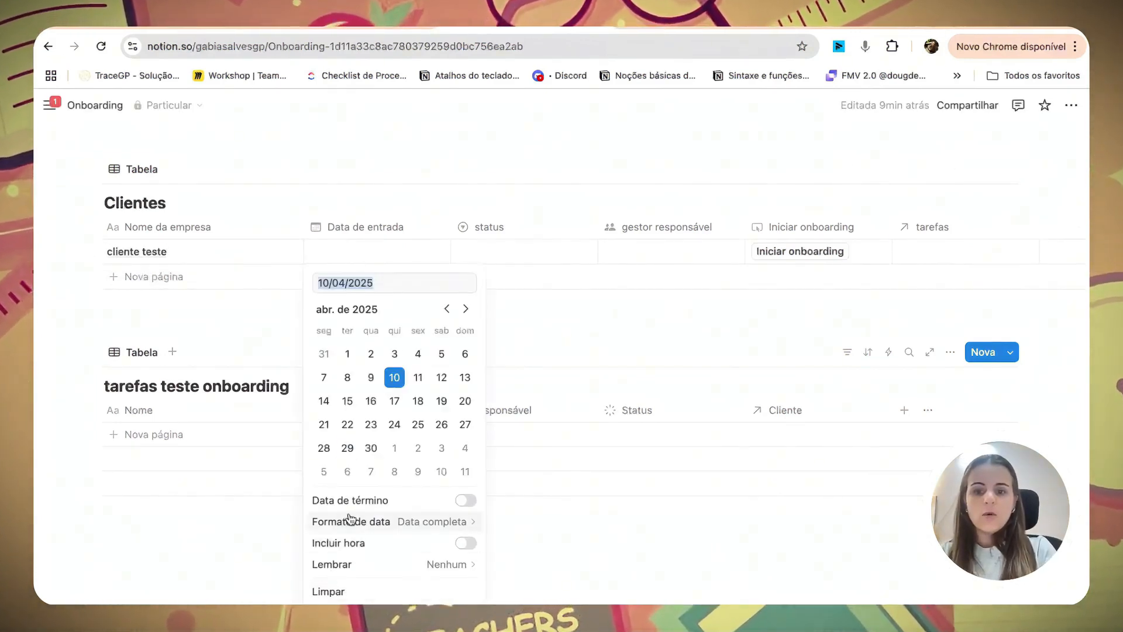
pyautogui.click(396, 378)
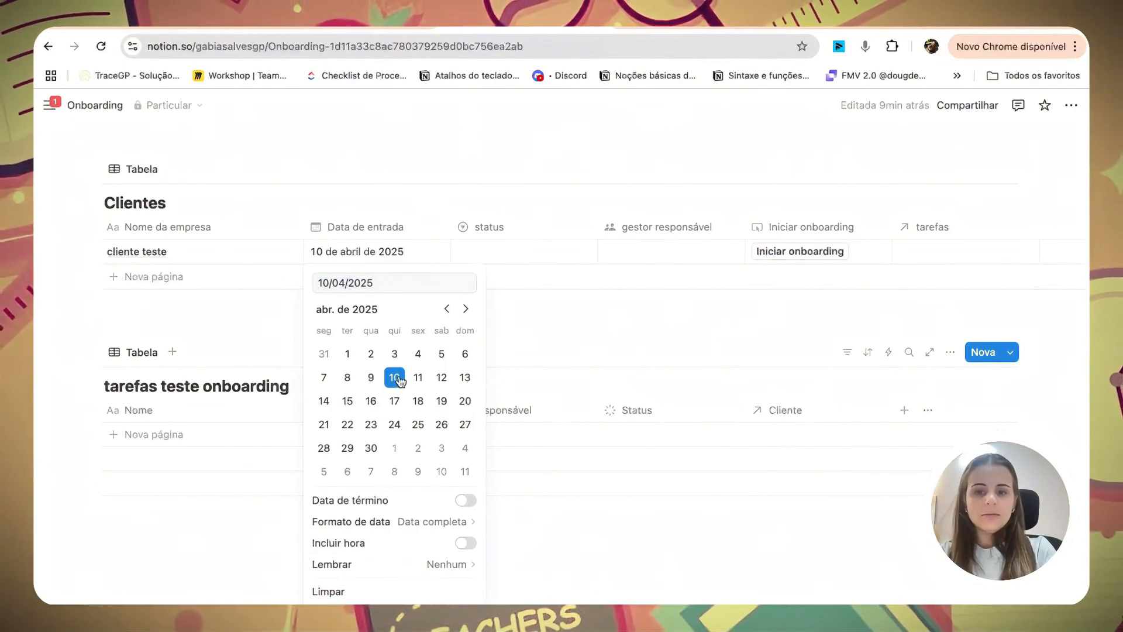
pyautogui.click(489, 257)
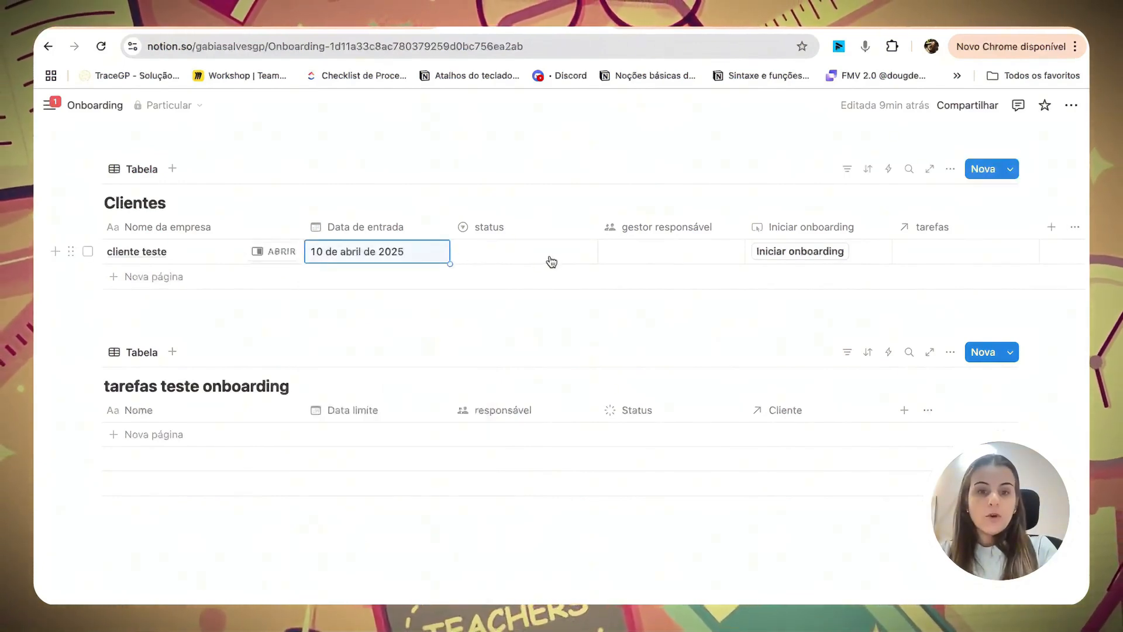
# Step: Assign your own user as gestor responsável of cliente teste and set its status to onboarding
pyautogui.click(647, 258)
pyautogui.click(650, 301)
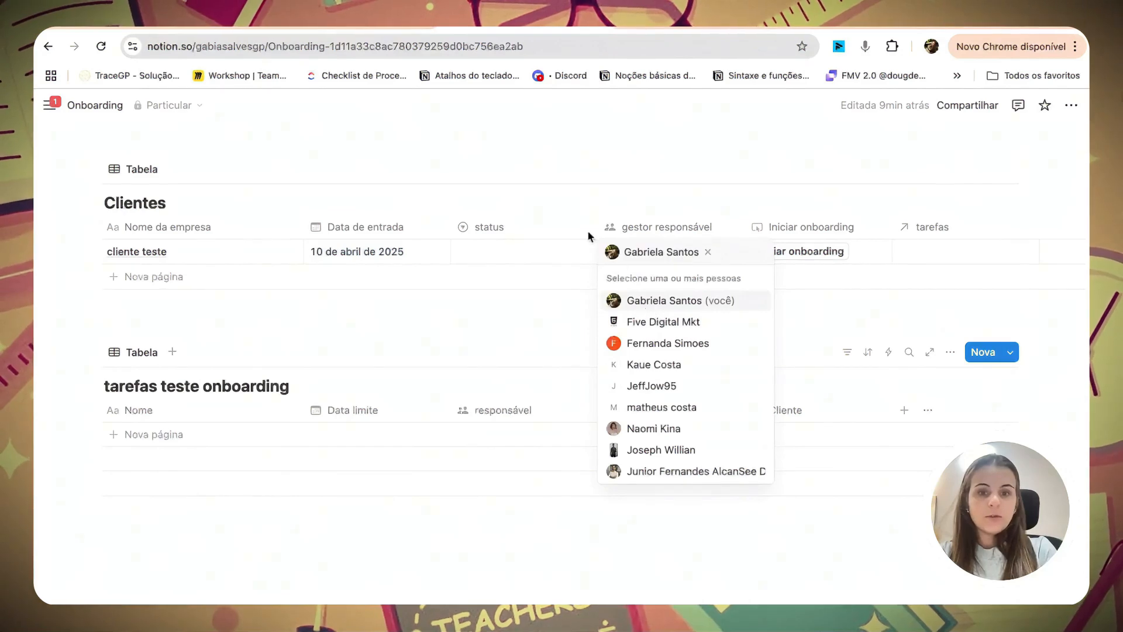
pyautogui.press('Escape')
pyautogui.click(482, 255)
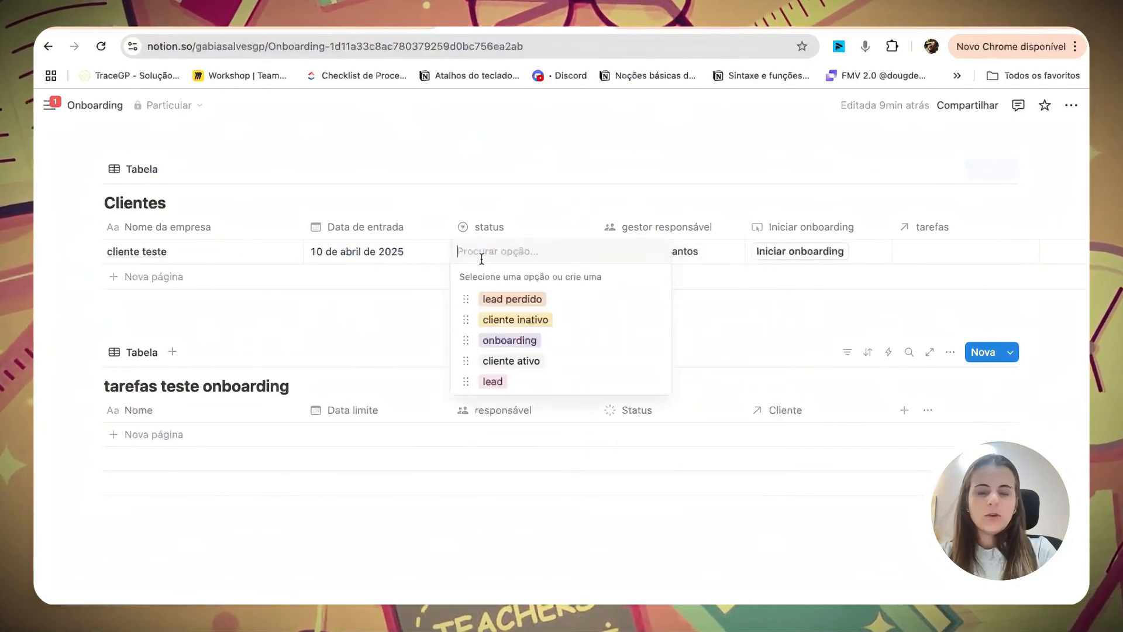
pyautogui.click(500, 341)
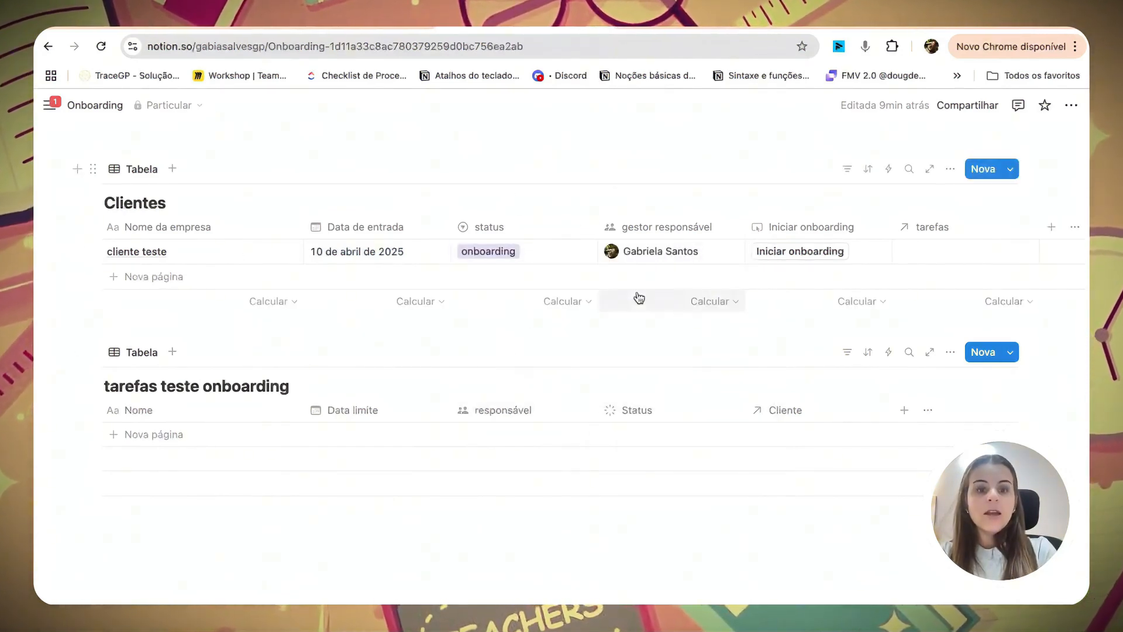
# Step: Run the Iniciar onboarding automation for cliente teste and check the resulting entries in both databases
pyautogui.hscroll(2, 743, 305)
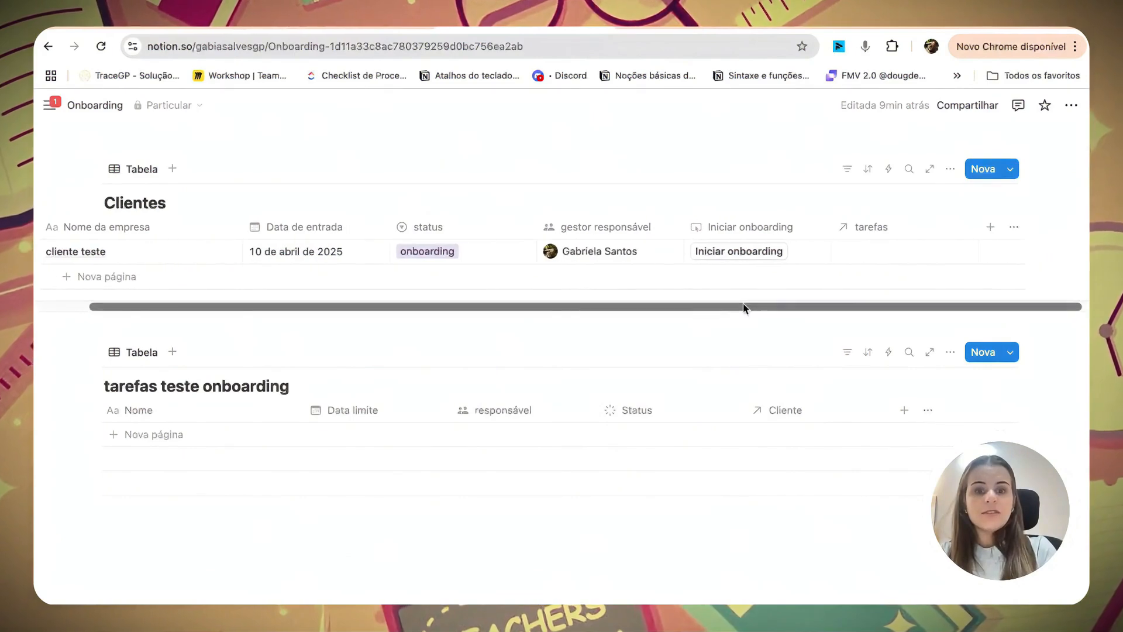
pyautogui.click(733, 251)
pyautogui.hscroll(-2, 528, 299)
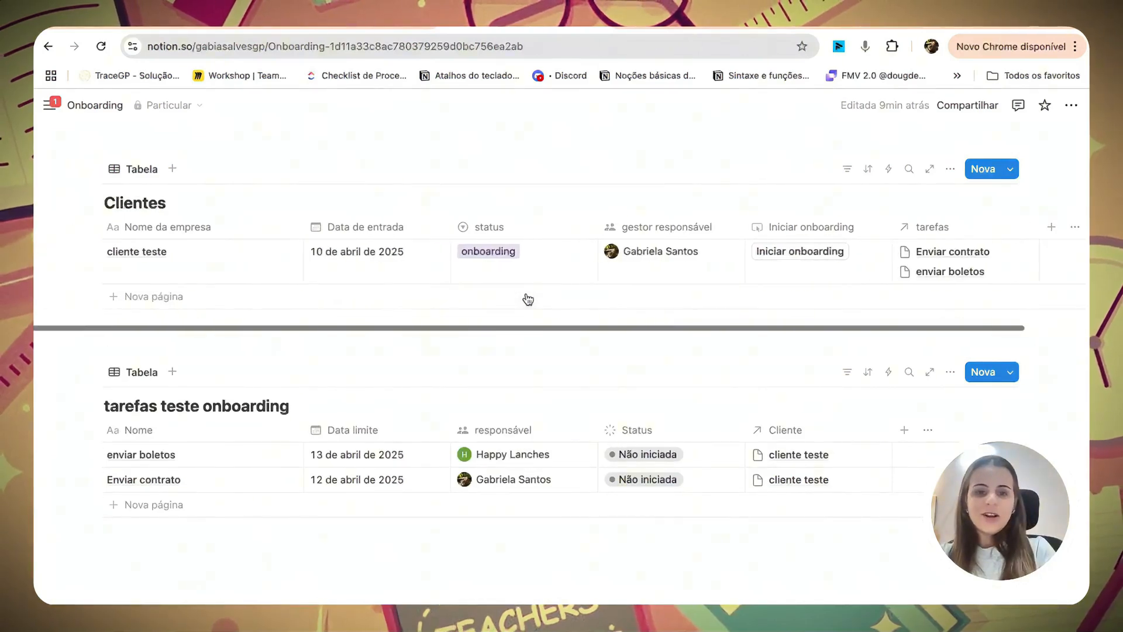
pyautogui.hscroll(2, 720, 279)
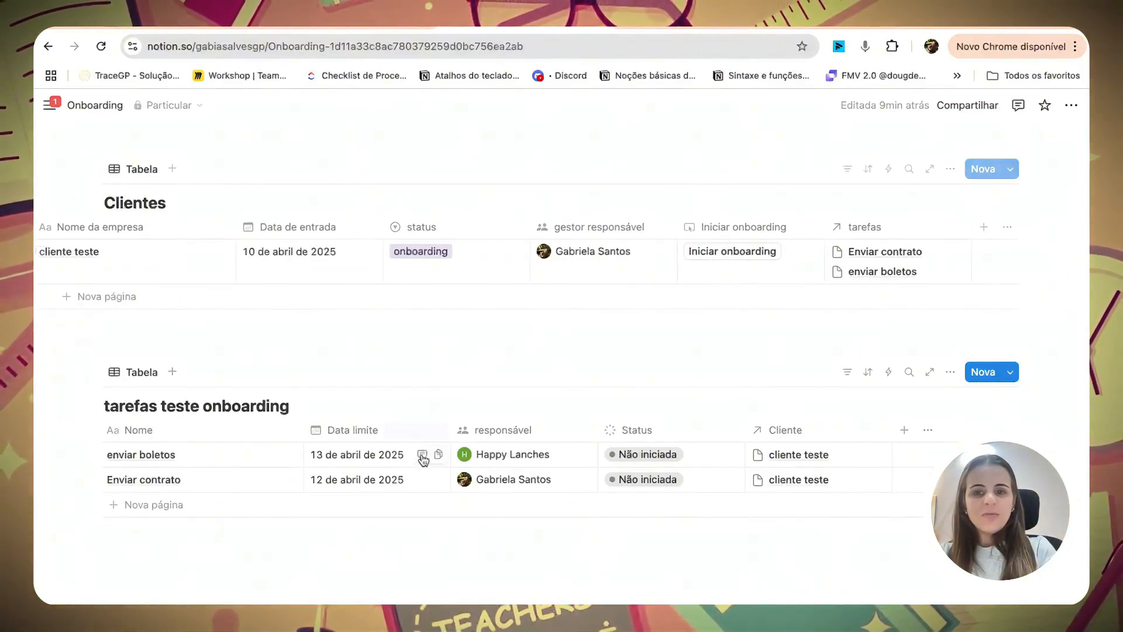
pyautogui.scroll(-2, 423, 460)
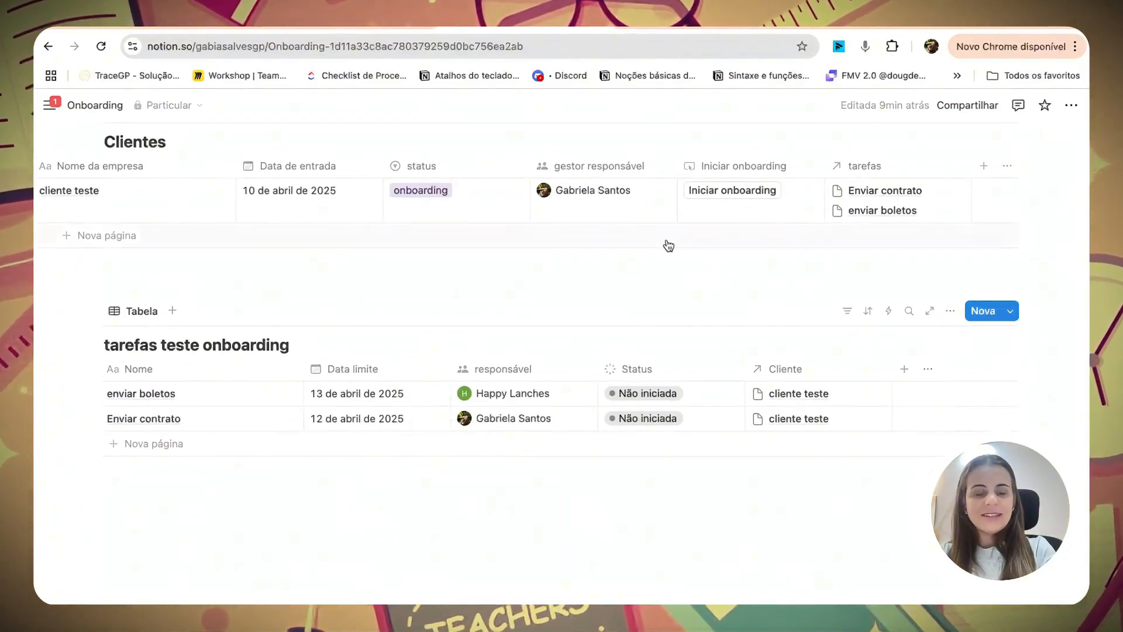
pyautogui.hscroll(-2, 668, 246)
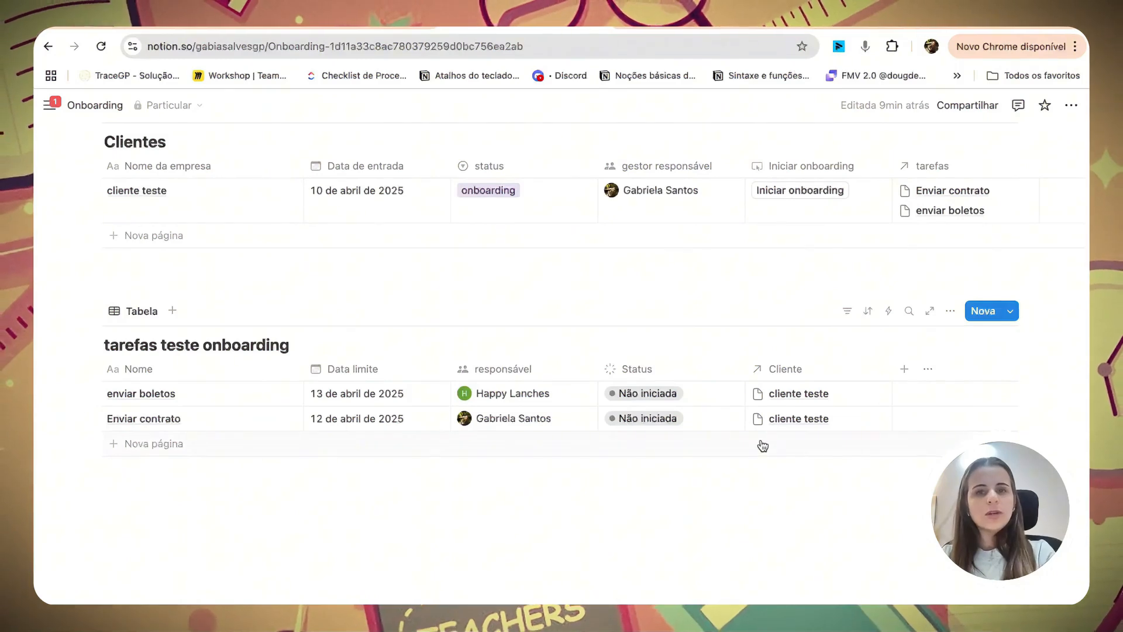
pyautogui.click(549, 418)
pyautogui.hscroll(5, 410, 380)
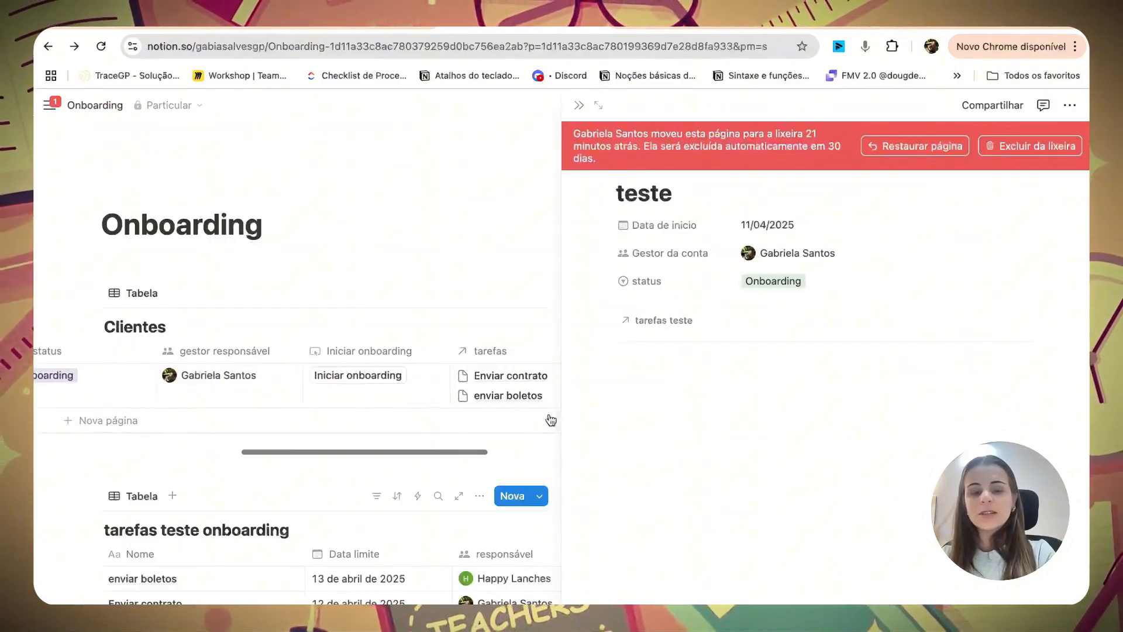
pyautogui.click(579, 105)
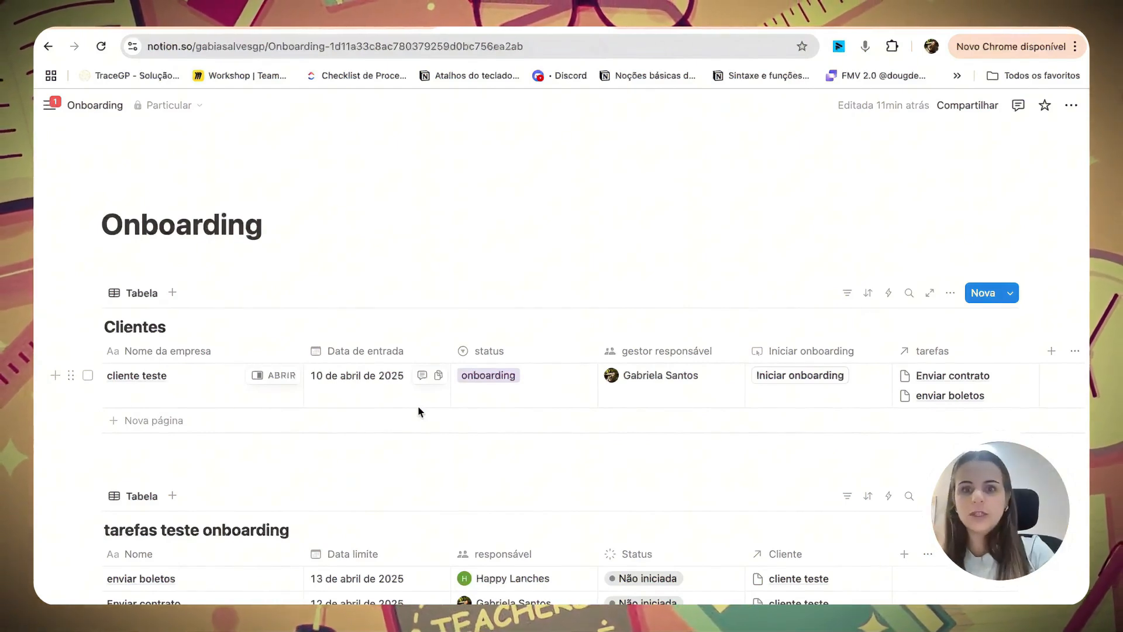
# Step: Customize the cliente teste page layout by adding the tarefas relation as its own section, and apply it to all Clientes pages
pyautogui.click(277, 377)
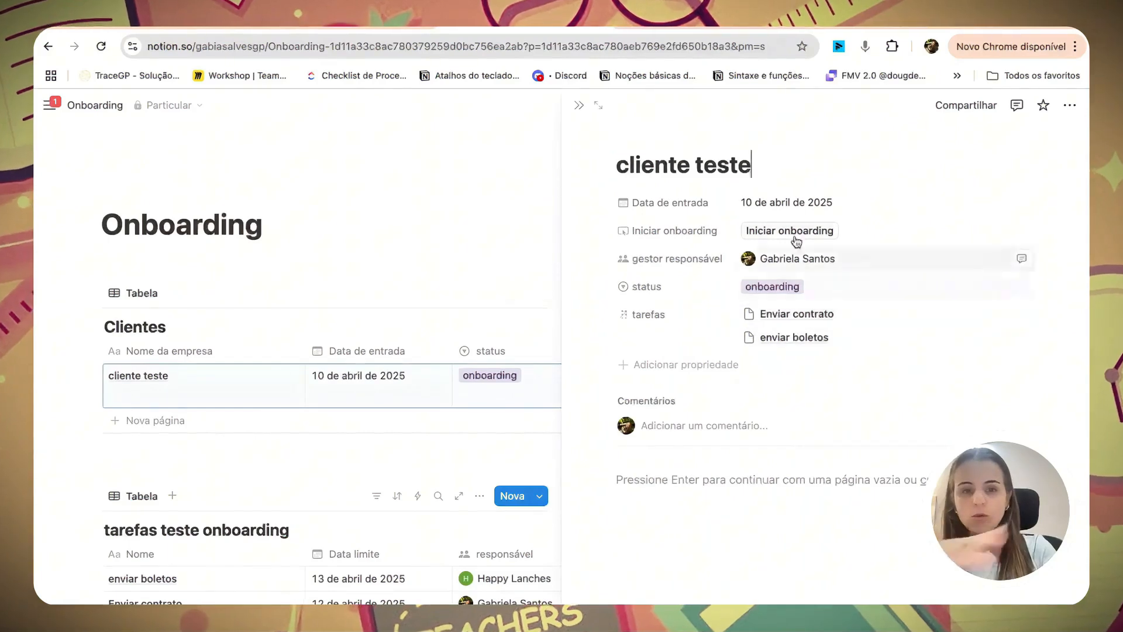
pyautogui.moveTo(936, 141)
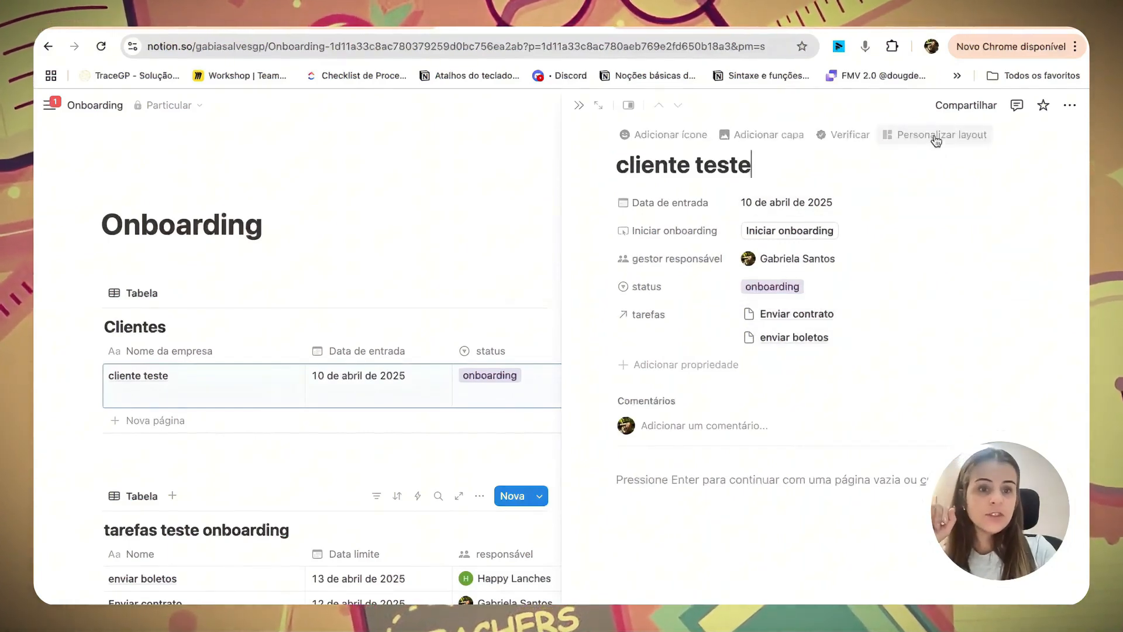
pyautogui.click(937, 136)
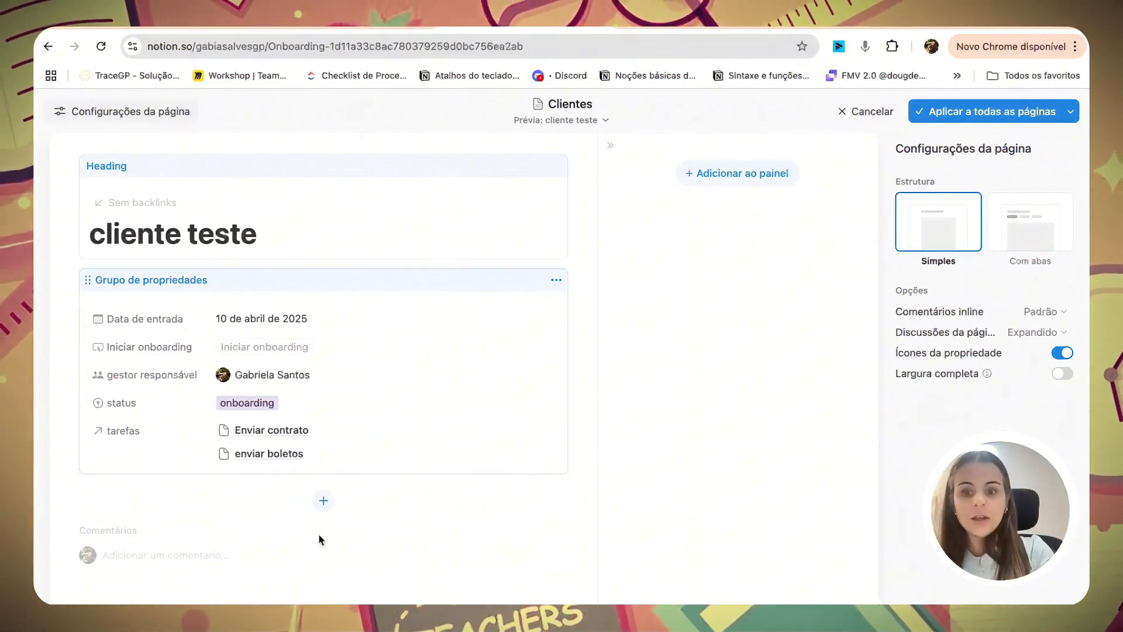
pyautogui.click(323, 501)
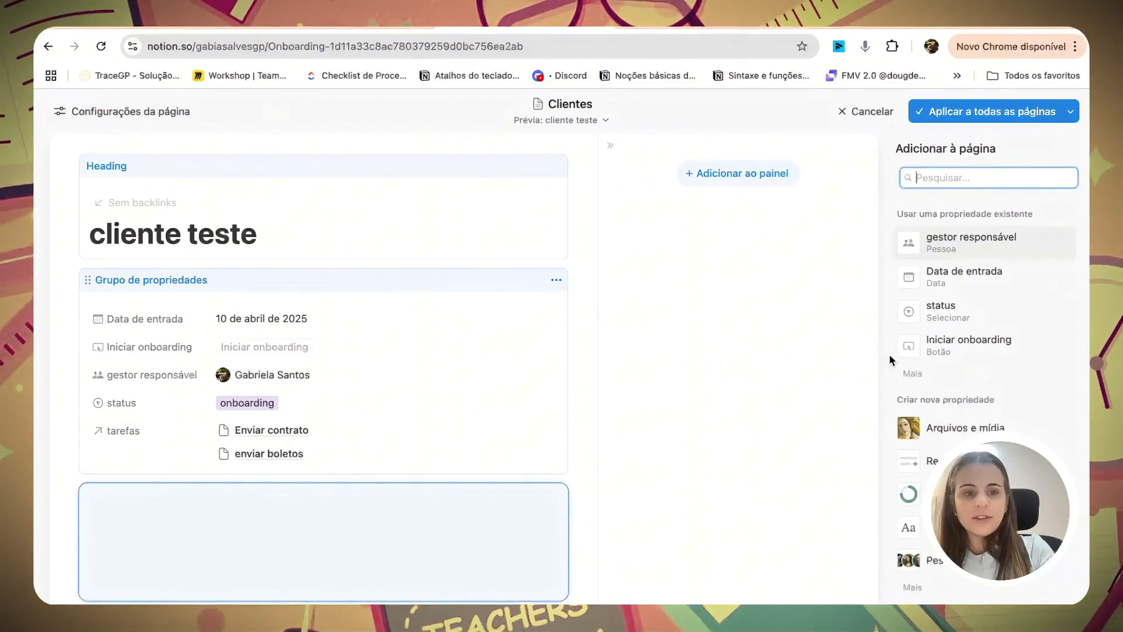
pyautogui.click(913, 373)
pyautogui.click(950, 380)
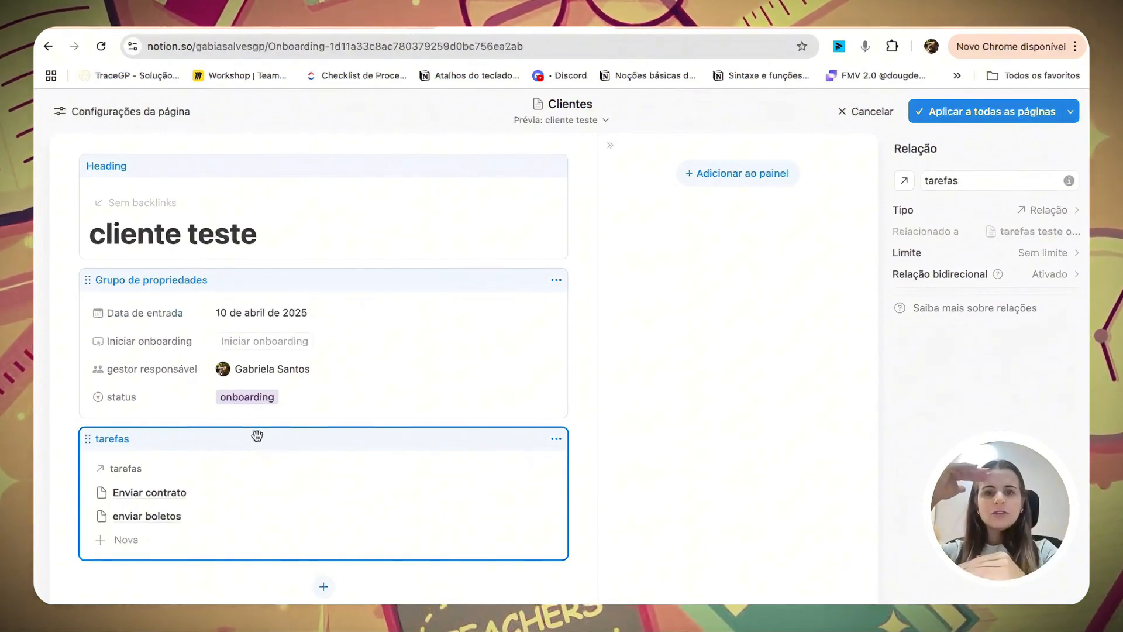
pyautogui.click(986, 112)
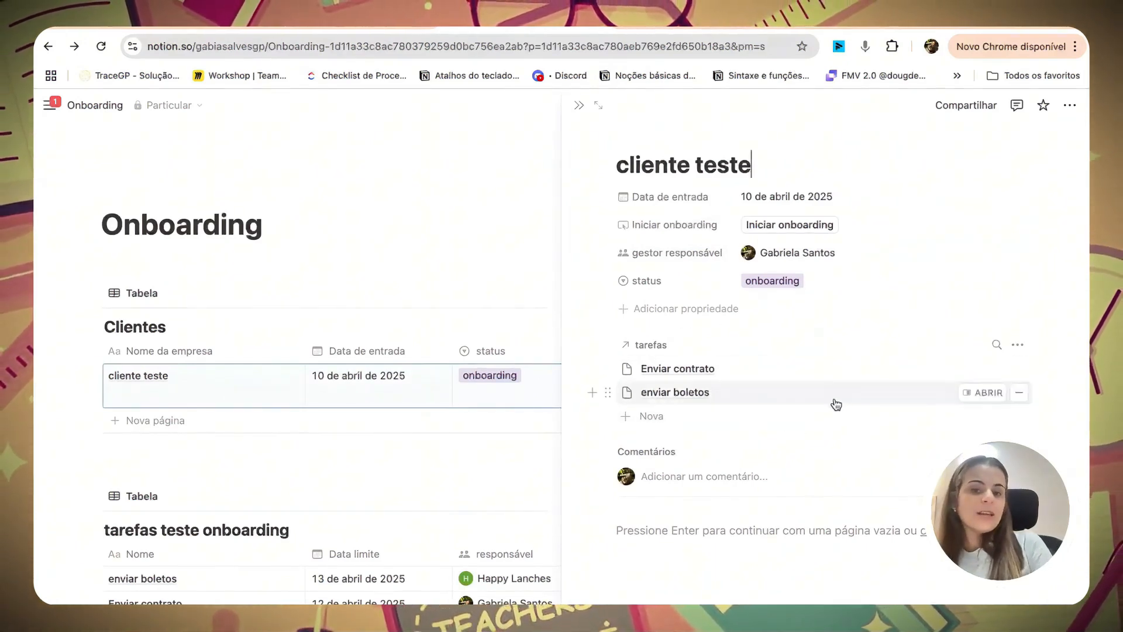
# Step: Show responsável, Status and Data limite for the related tasks in the tarefas section, and close the cliente teste page
pyautogui.click(1018, 347)
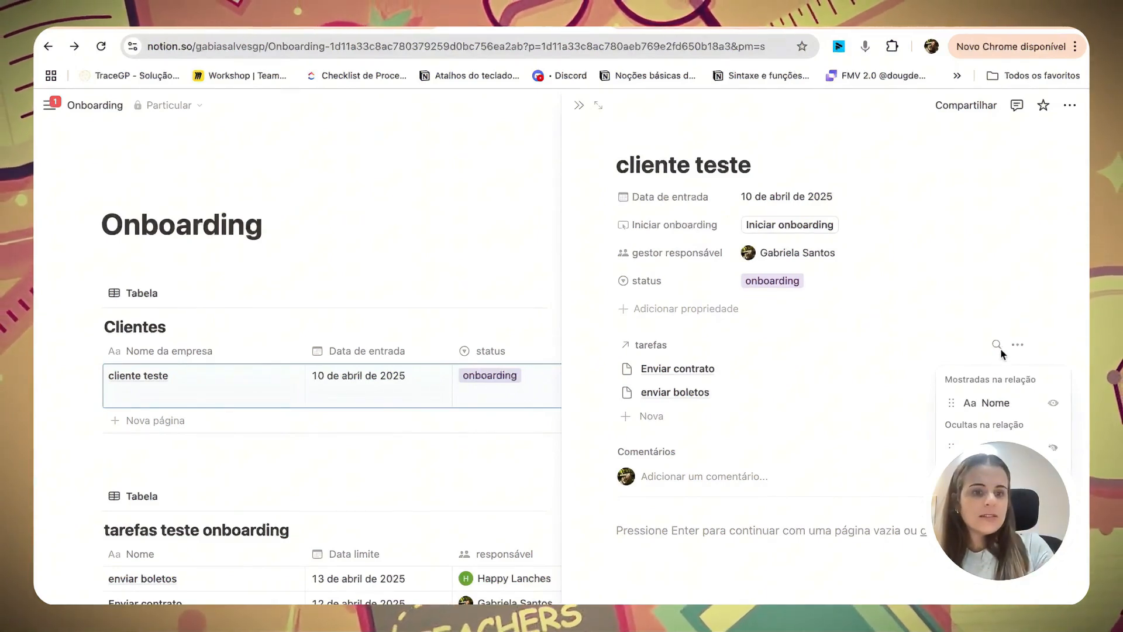
pyautogui.click(1053, 447)
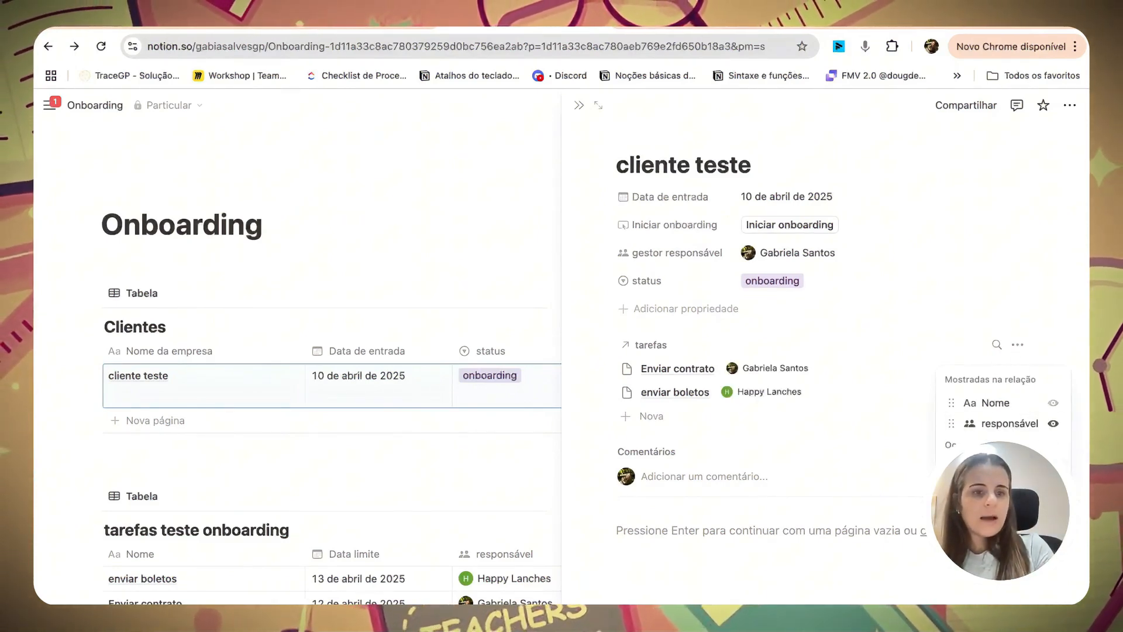
pyautogui.click(1052, 467)
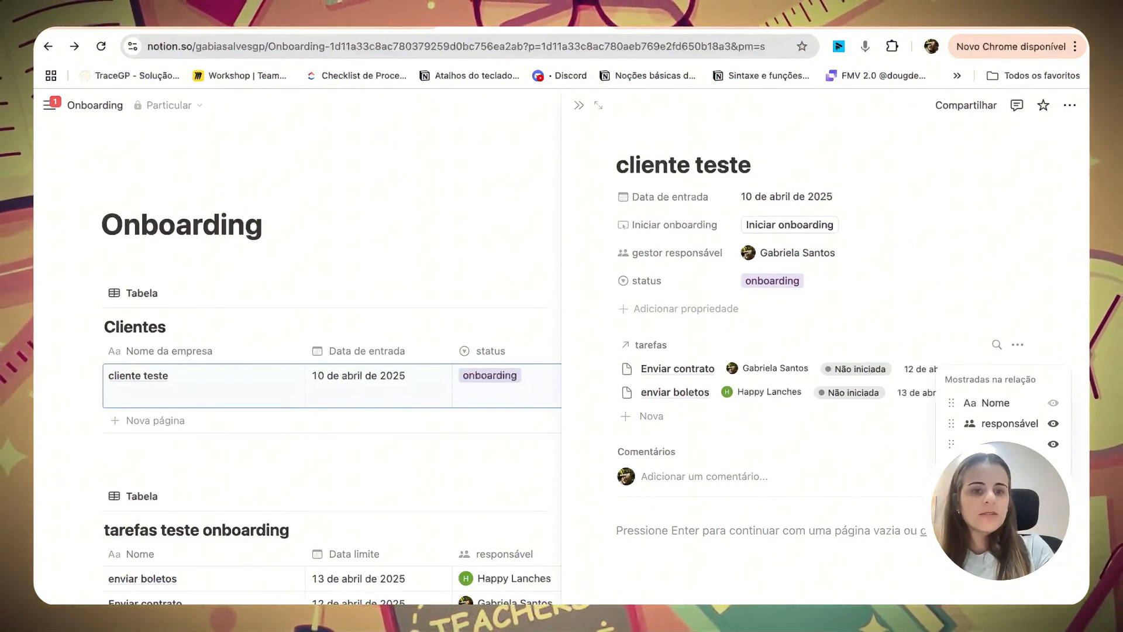
pyautogui.click(867, 433)
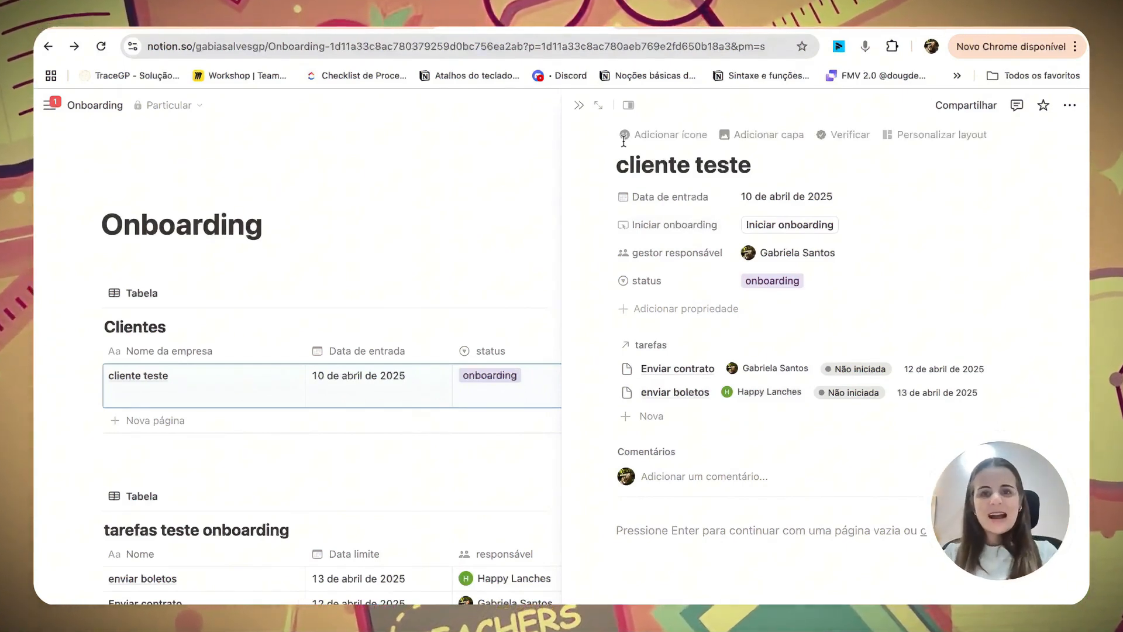
pyautogui.click(579, 106)
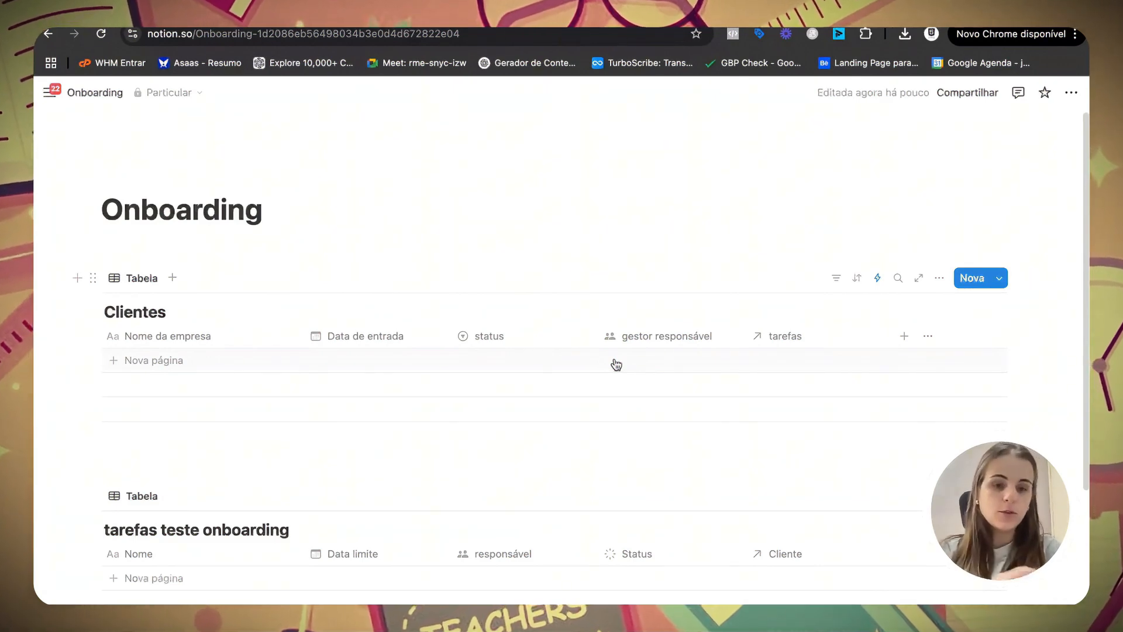
# Step: Delete the existing onboarding automation from the Clientes database
pyautogui.click(879, 280)
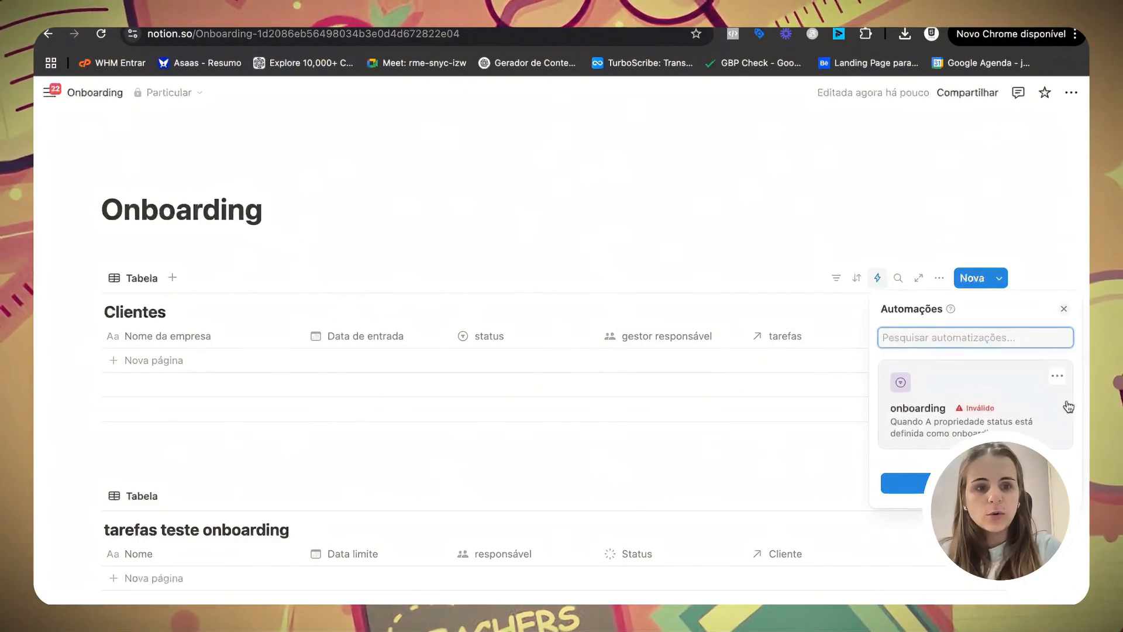
pyautogui.click(1057, 375)
pyautogui.click(991, 423)
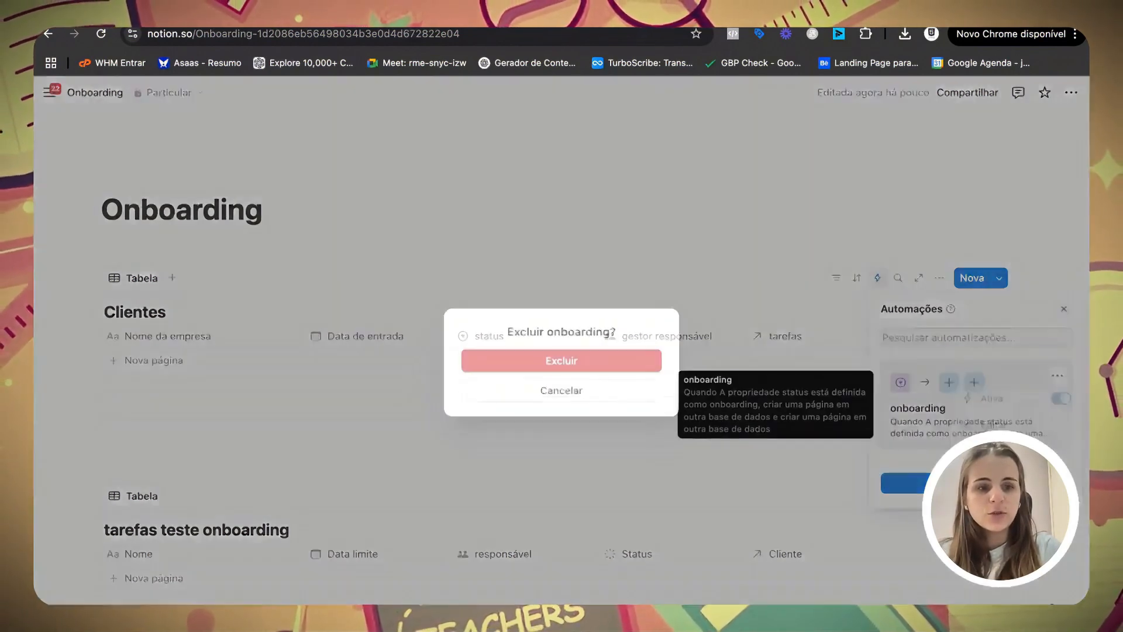
pyautogui.click(581, 364)
pyautogui.click(731, 256)
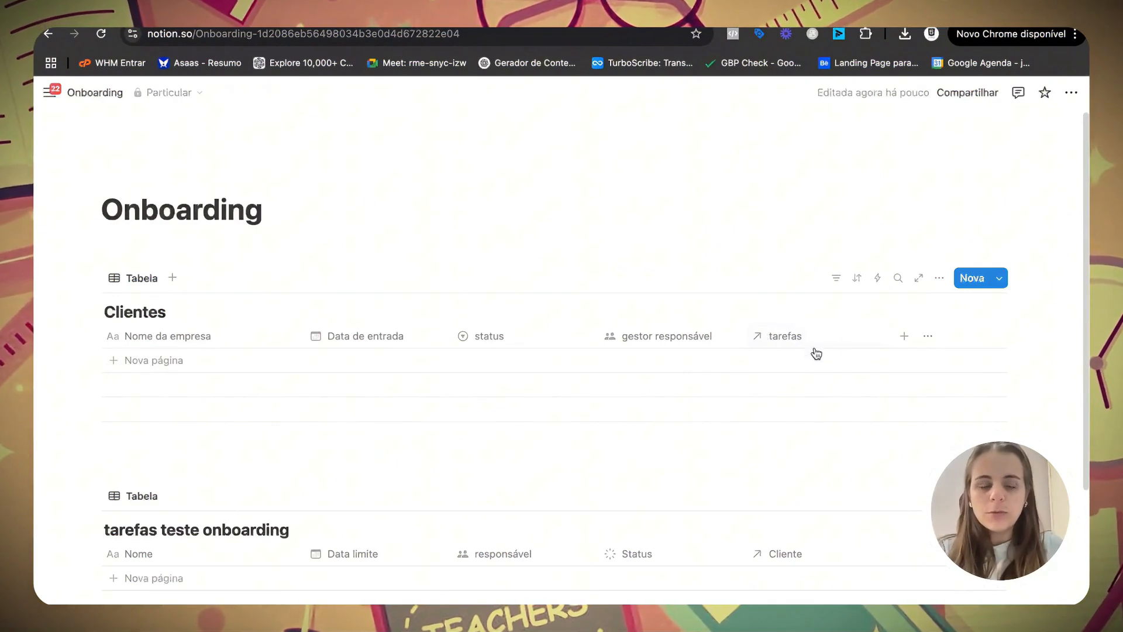
# Step: Create a new automation in the Clientes database and name it onboarding
pyautogui.click(869, 282)
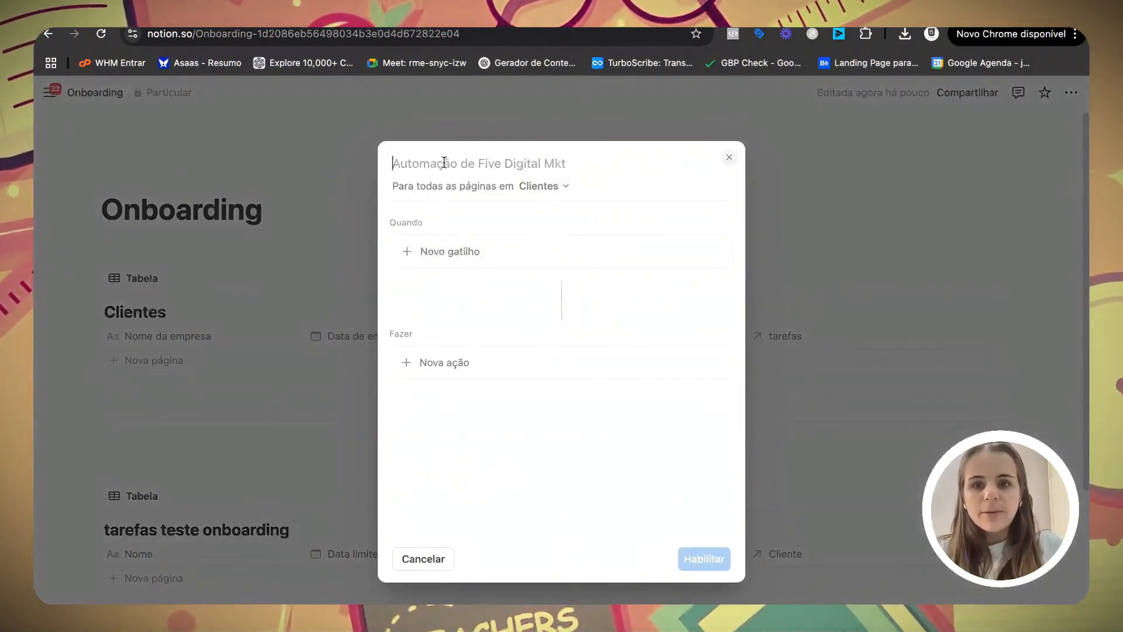
pyautogui.write('onbea')
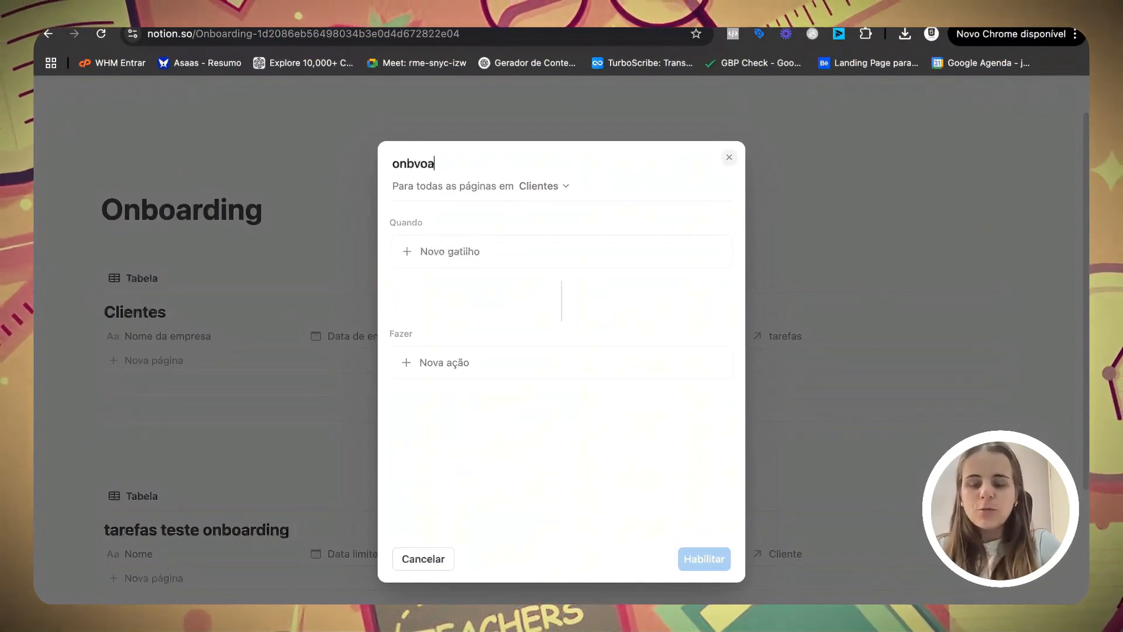
pyautogui.press('BackSpace')
pyautogui.press('BackSpace')
pyautogui.write('oarding')
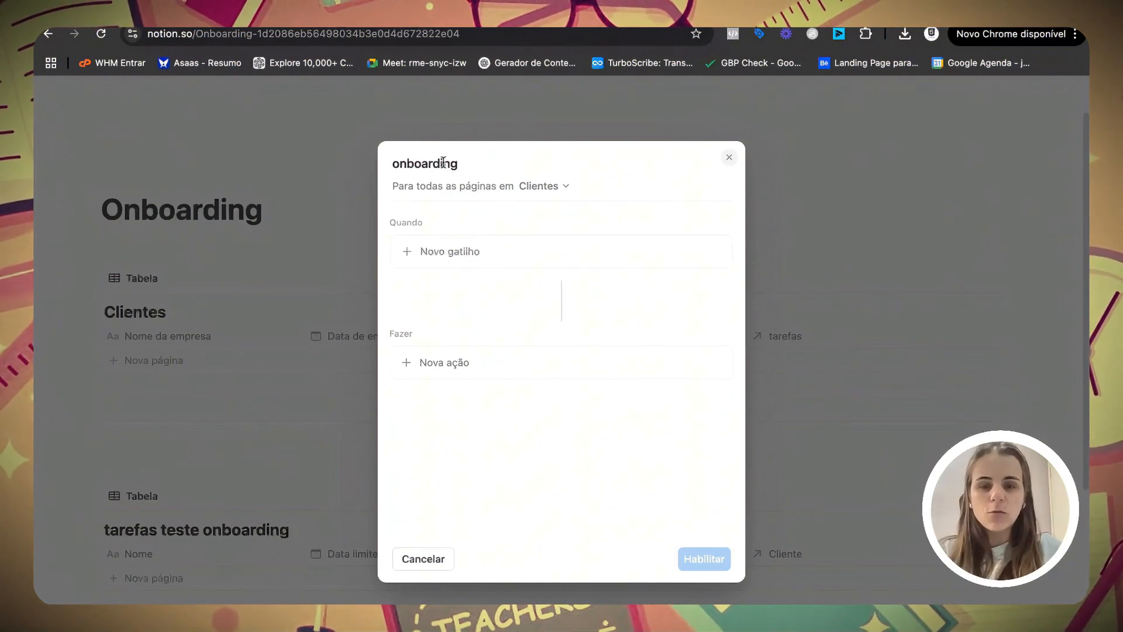
# Step: Add a trigger for status being set to onboarding, and review the Todos and Qualquer matching options, keeping todos
pyautogui.click(495, 254)
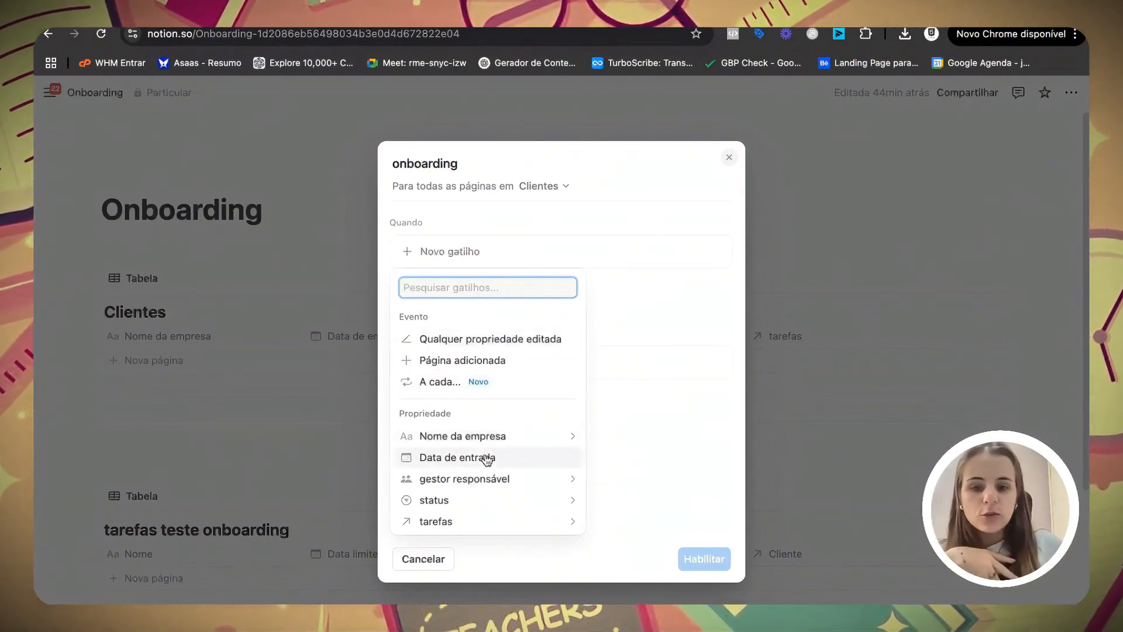
pyautogui.click(433, 500)
pyautogui.click(407, 339)
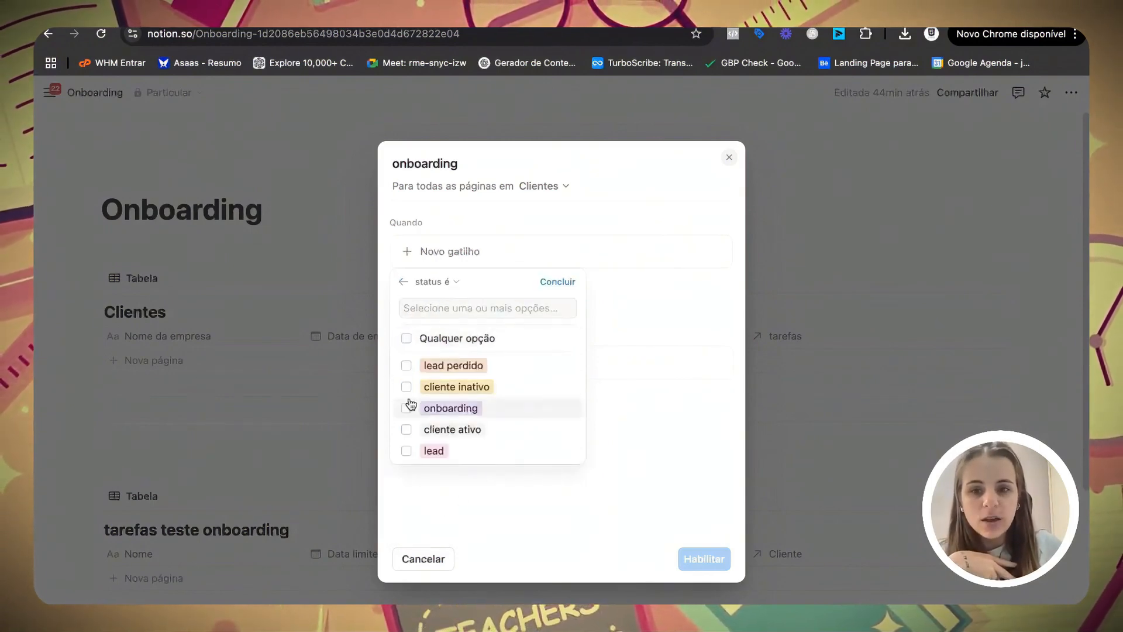
pyautogui.click(406, 407)
pyautogui.click(558, 283)
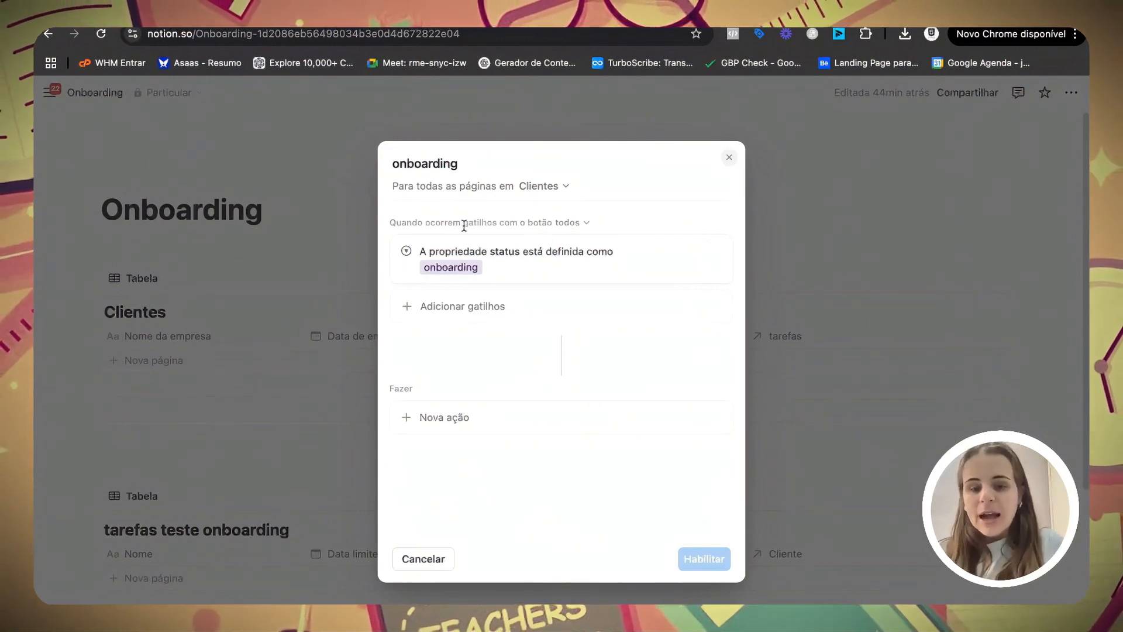
pyautogui.click(572, 227)
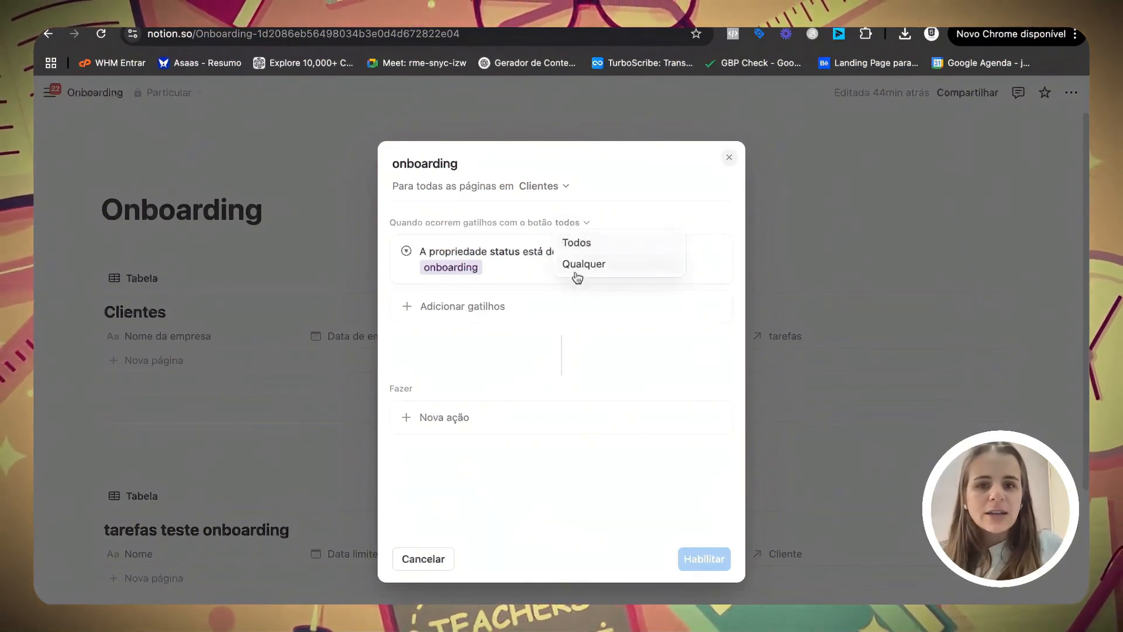
pyautogui.click(469, 301)
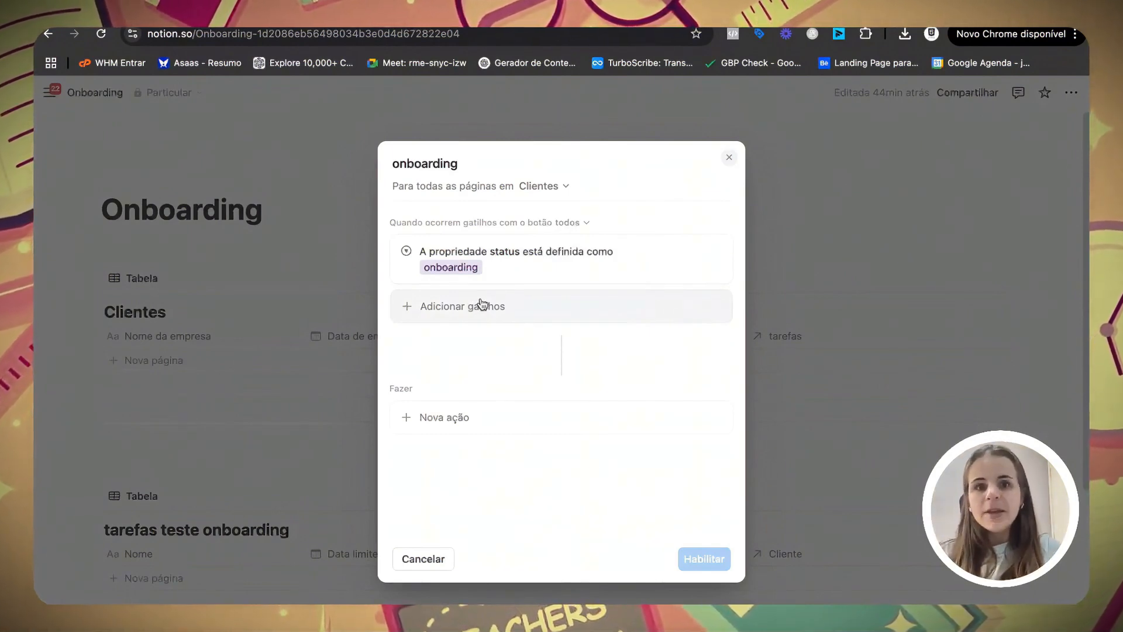
pyautogui.click(573, 222)
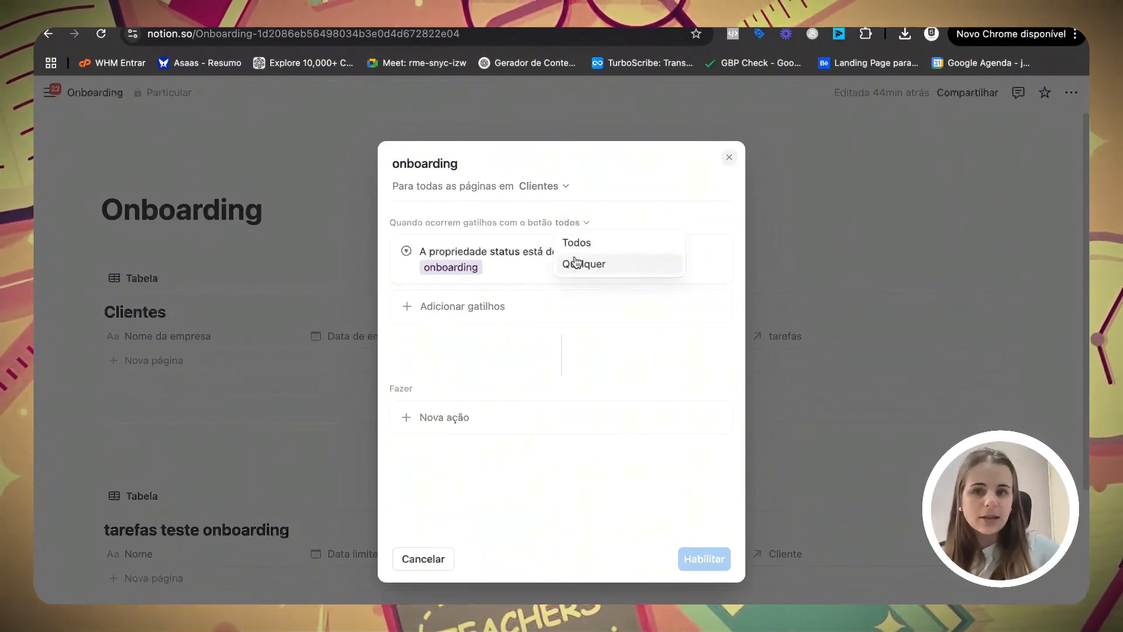
pyautogui.click(520, 227)
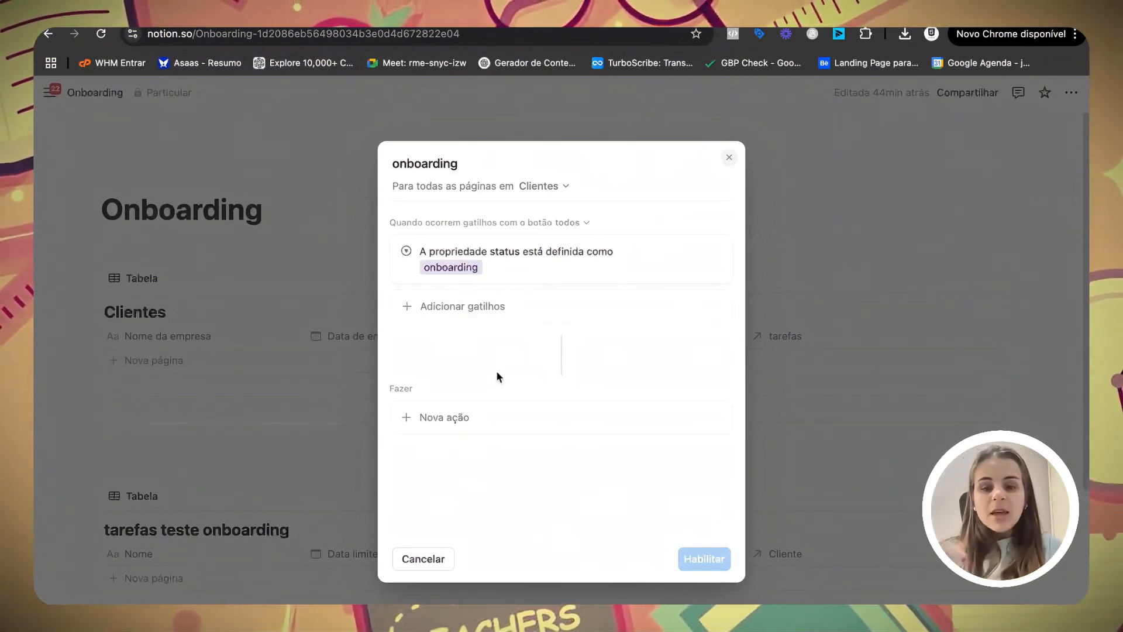
# Step: Add an action that creates a page in tarefas teste onboarding with the Nome enviar contrato
pyautogui.click(486, 423)
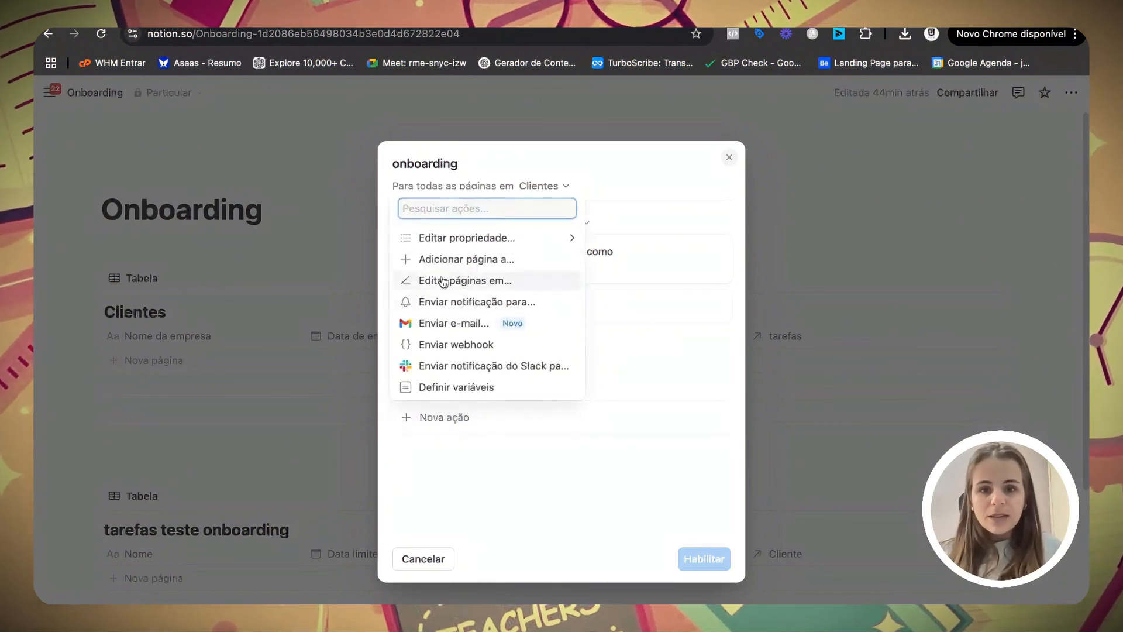
pyautogui.click(474, 258)
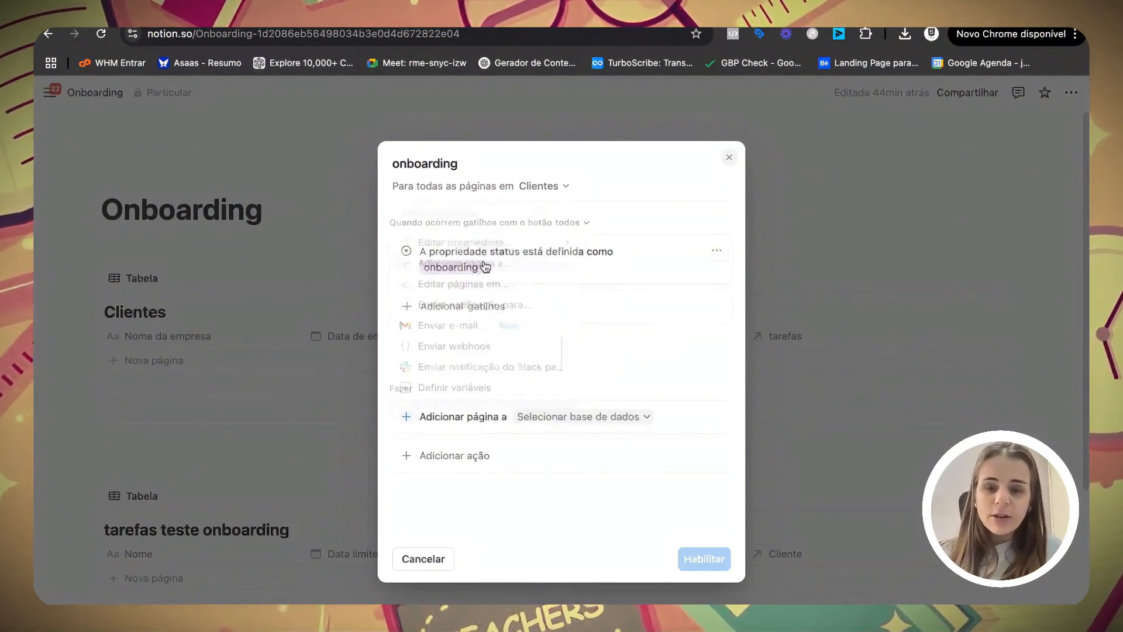
pyautogui.click(576, 415)
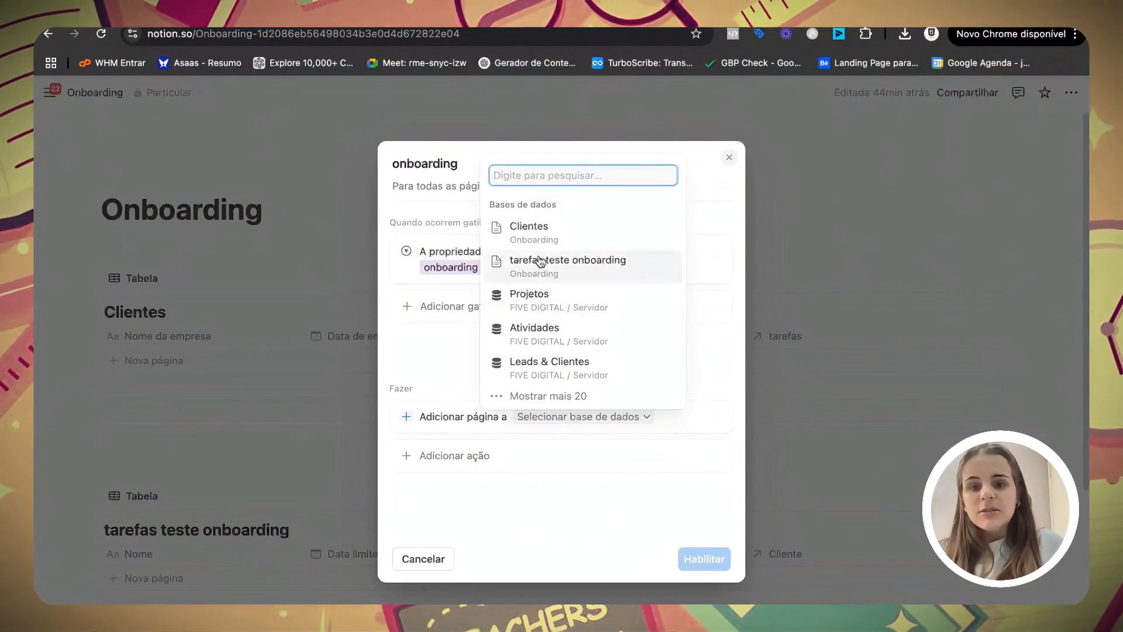
pyautogui.click(548, 271)
pyautogui.click(539, 441)
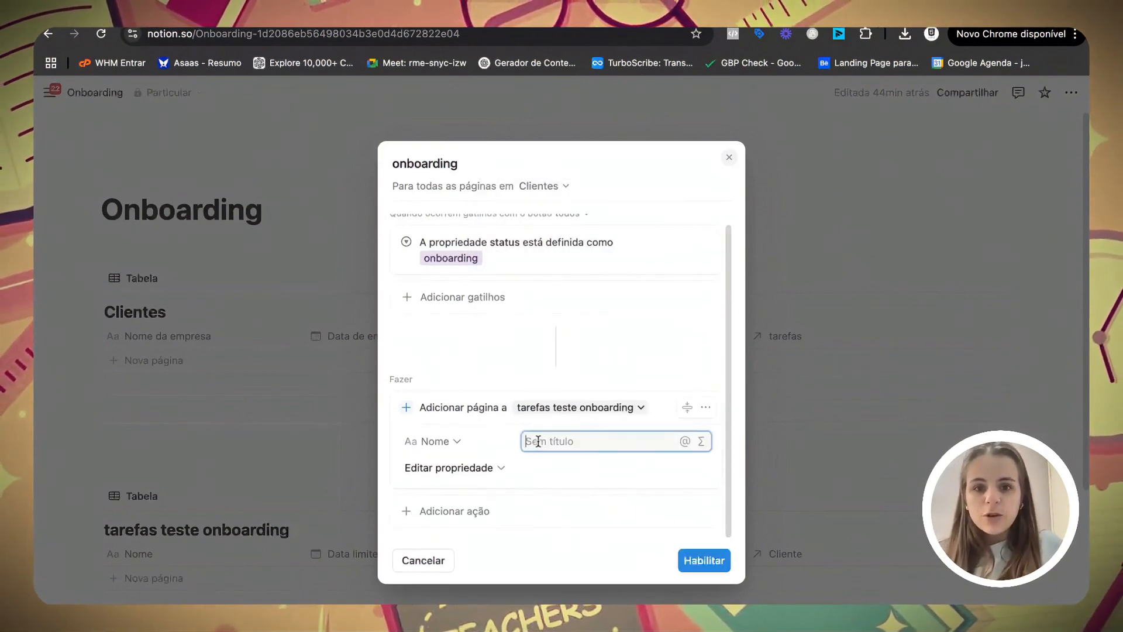
pyautogui.write('enviar contrato')
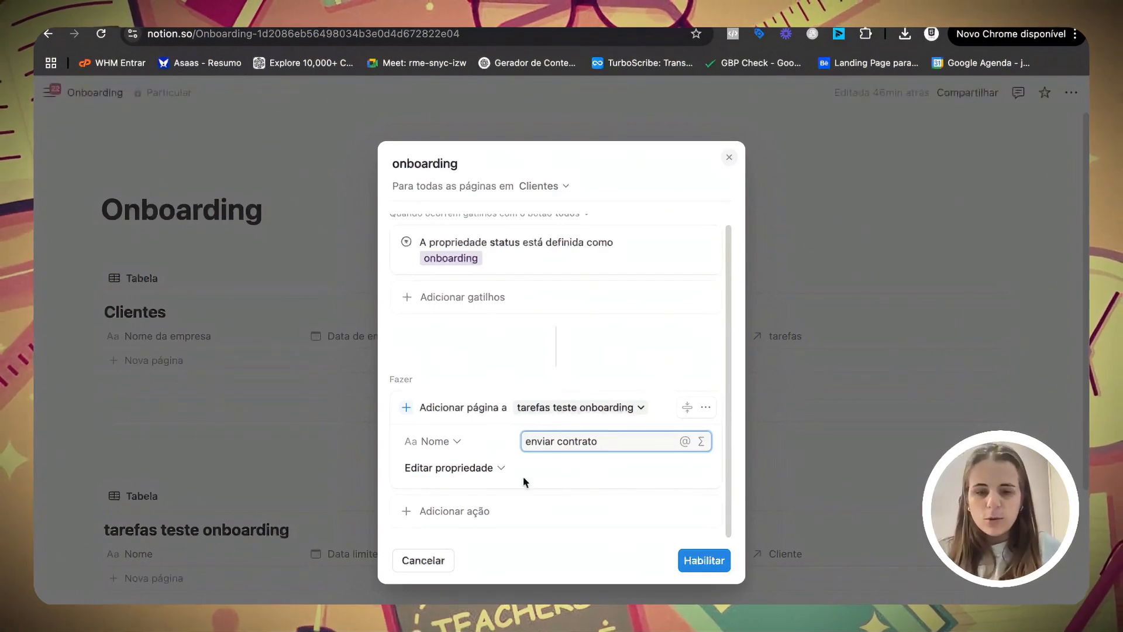
# Step: Set the enviar contrato task's Status to Não iniciada and its Cliente to Página de gatilho
pyautogui.click(494, 468)
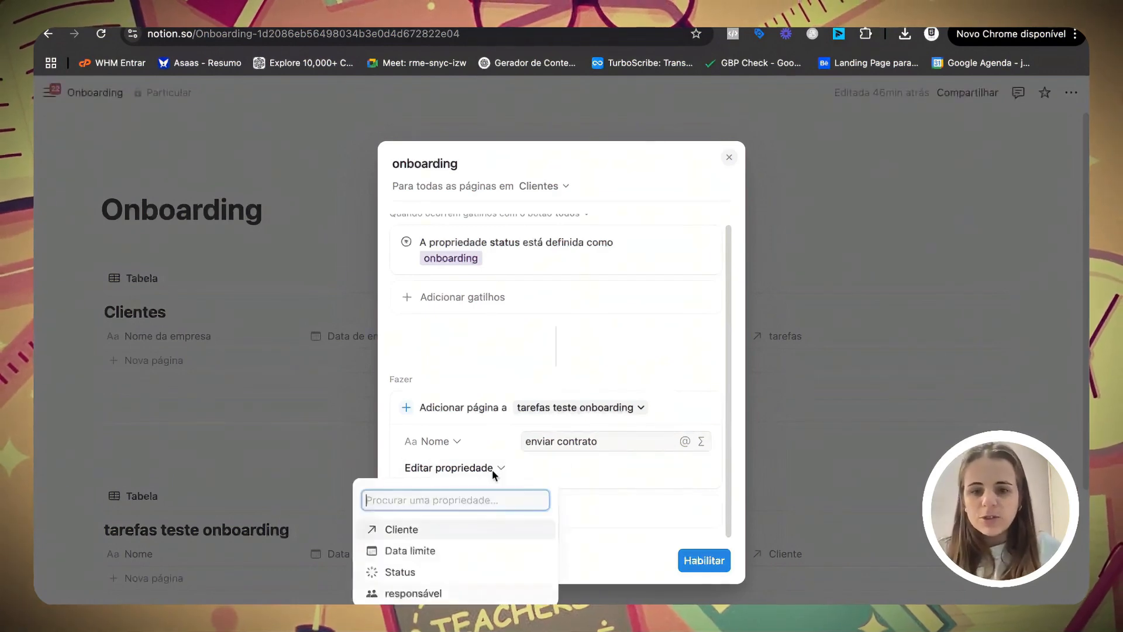
pyautogui.click(404, 572)
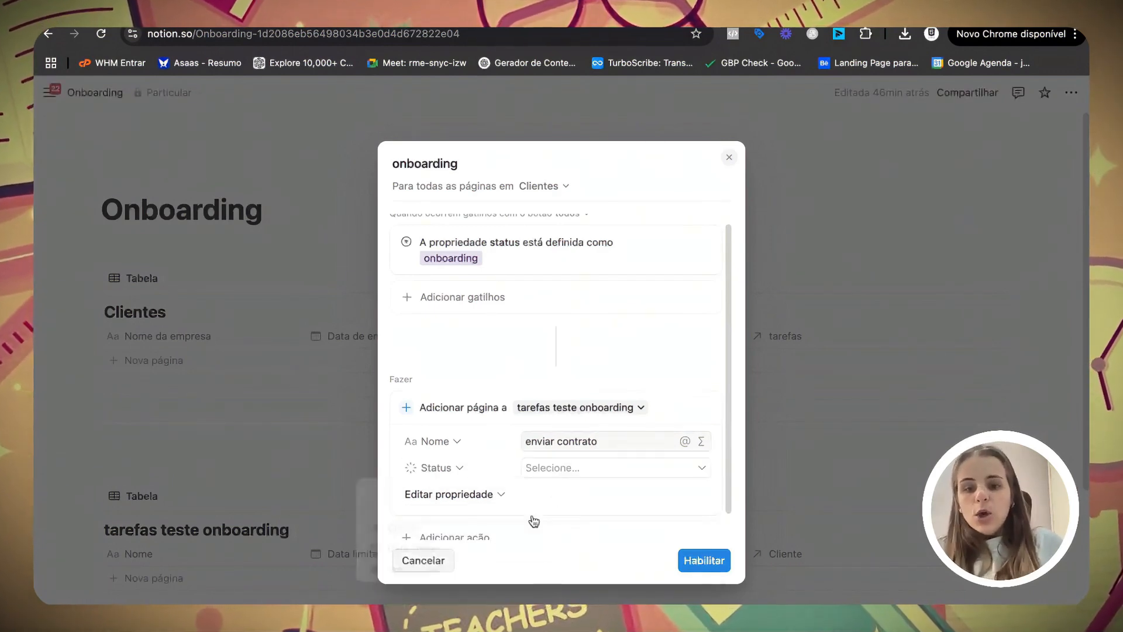
pyautogui.click(552, 468)
pyautogui.click(584, 315)
pyautogui.click(490, 486)
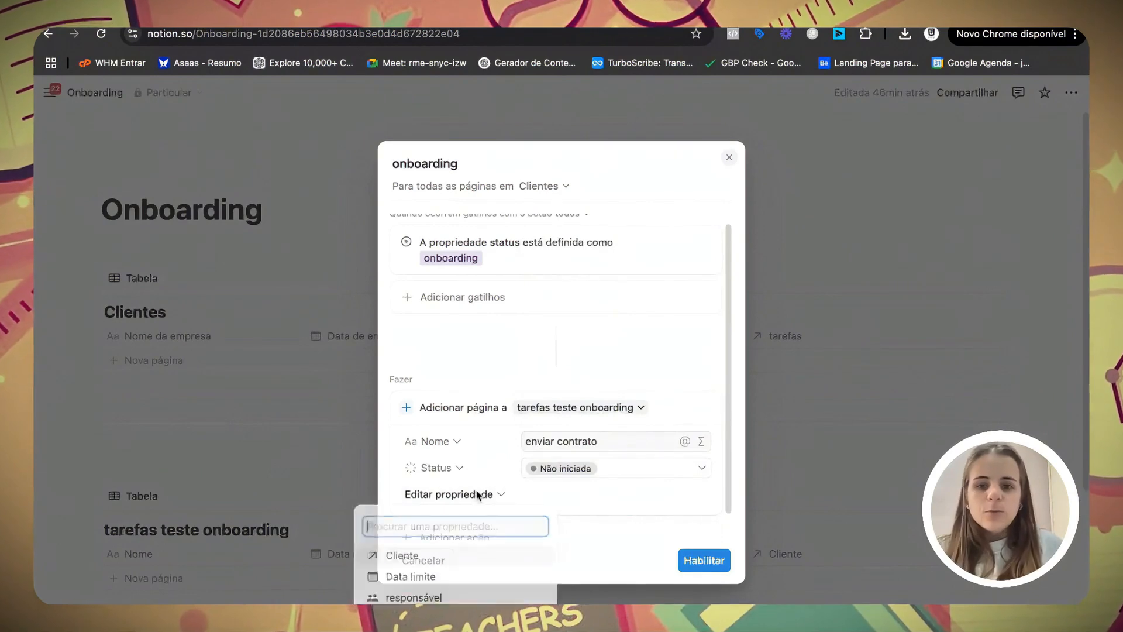
pyautogui.click(418, 576)
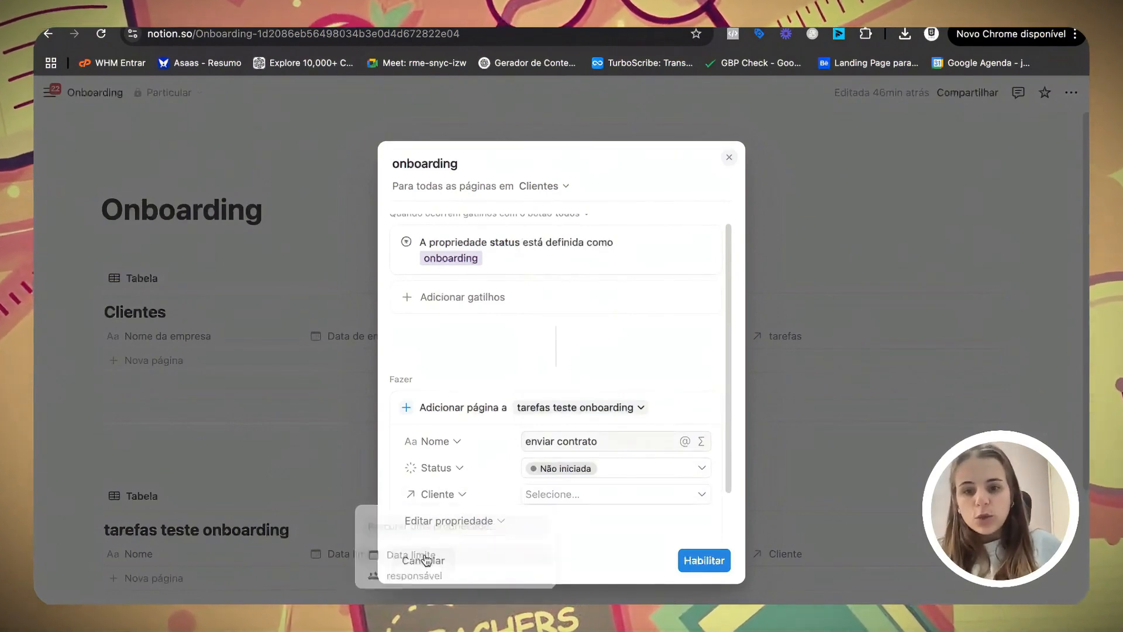
pyautogui.click(557, 493)
pyautogui.click(558, 572)
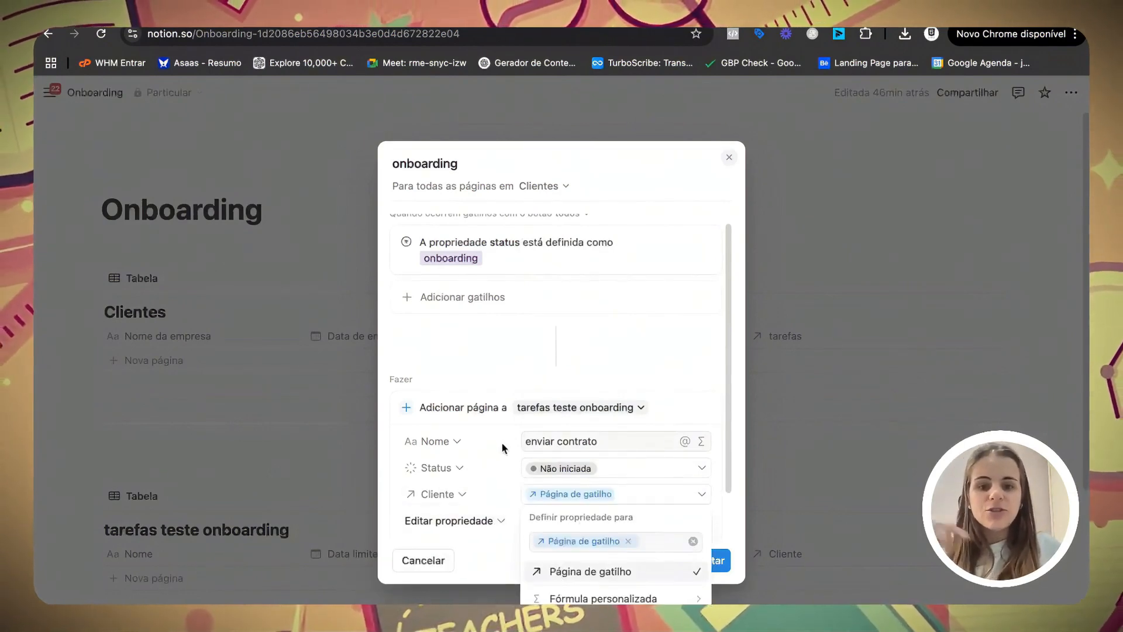
pyautogui.click(501, 441)
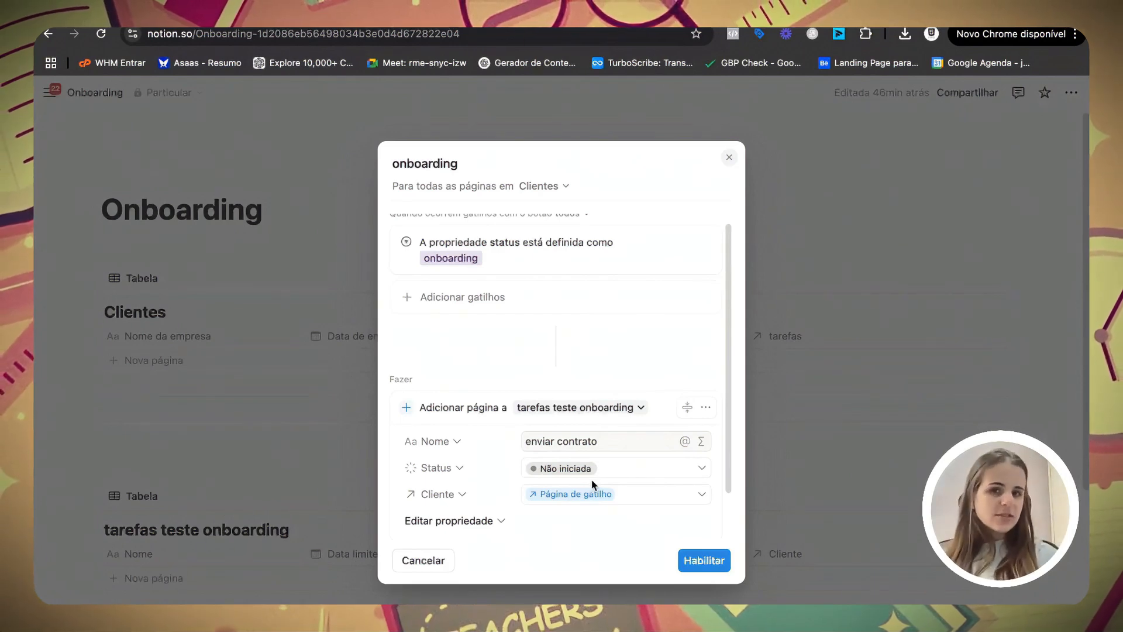
# Step: Set the enviar contrato task's Data limite with the custom formula Data de acionamento.dateAdd(2, "days") and save it
pyautogui.scroll(-2, 456, 492)
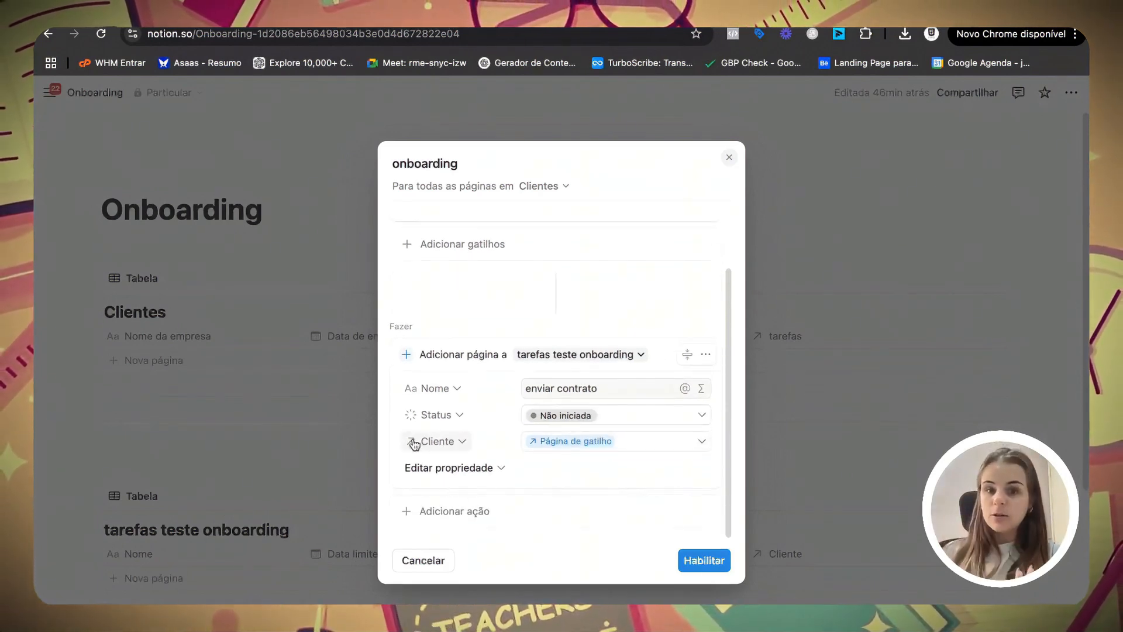
pyautogui.click(449, 468)
pyautogui.click(415, 532)
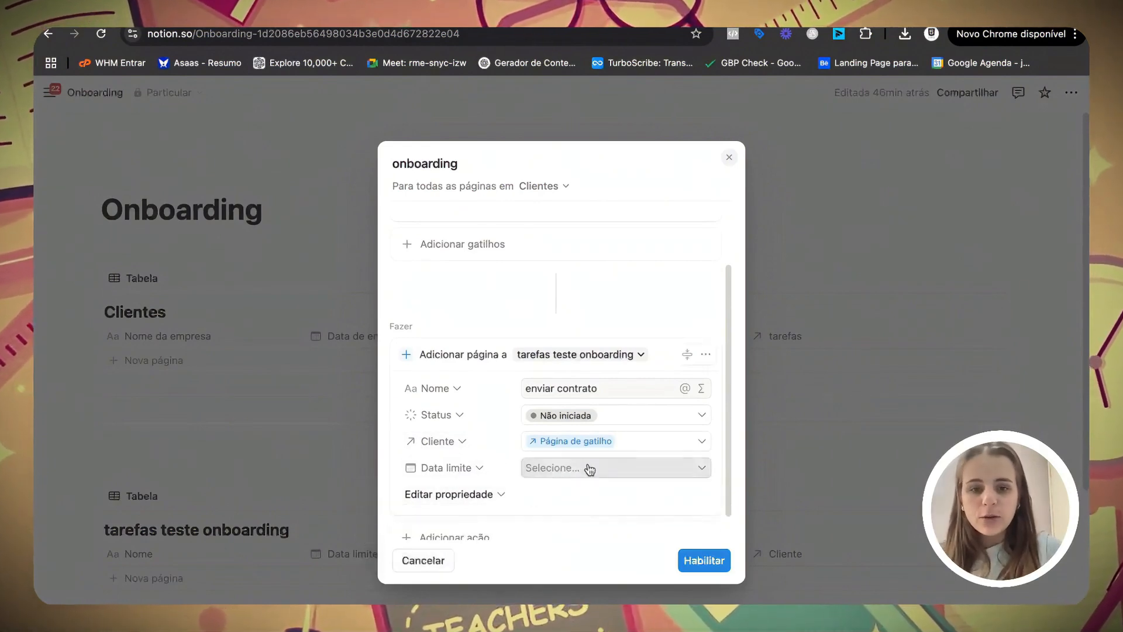
pyautogui.click(586, 467)
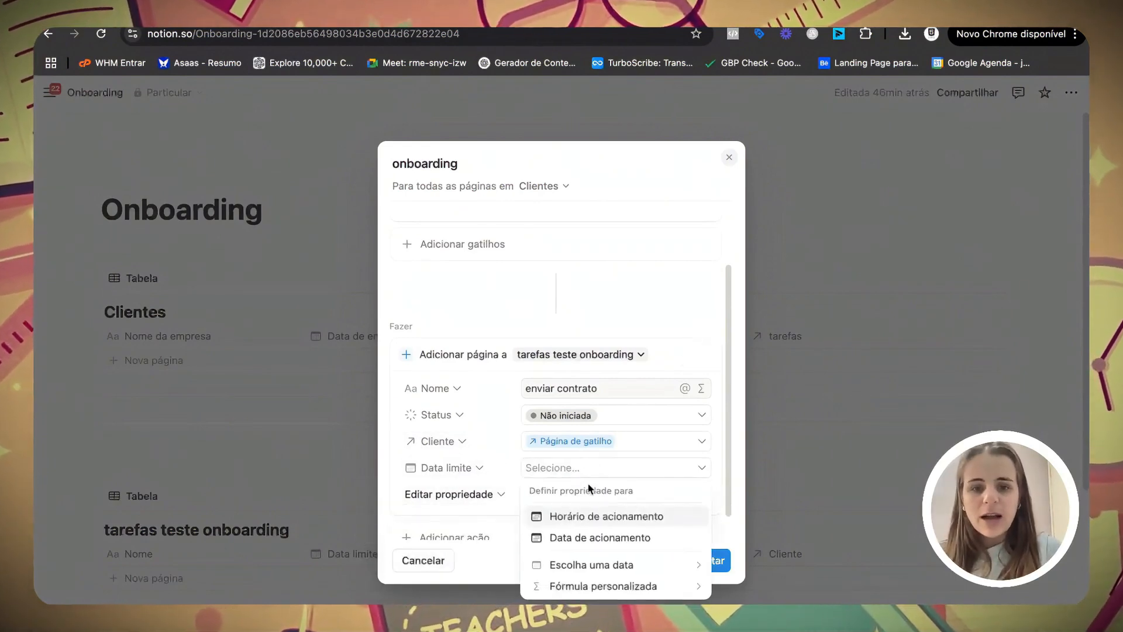
pyautogui.click(594, 585)
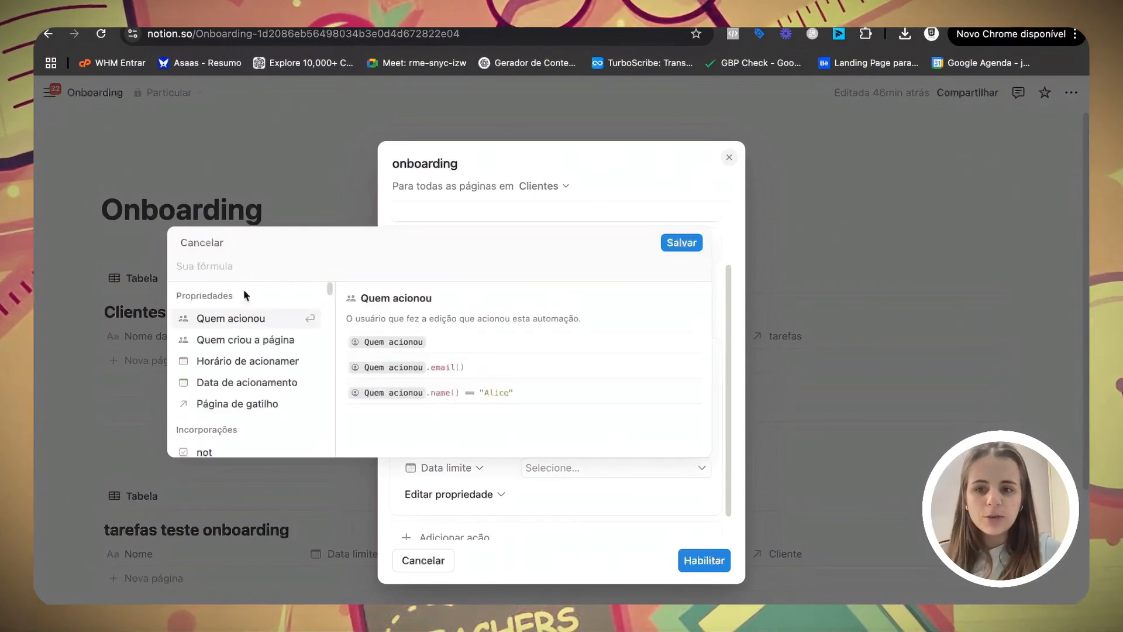
pyautogui.click(223, 383)
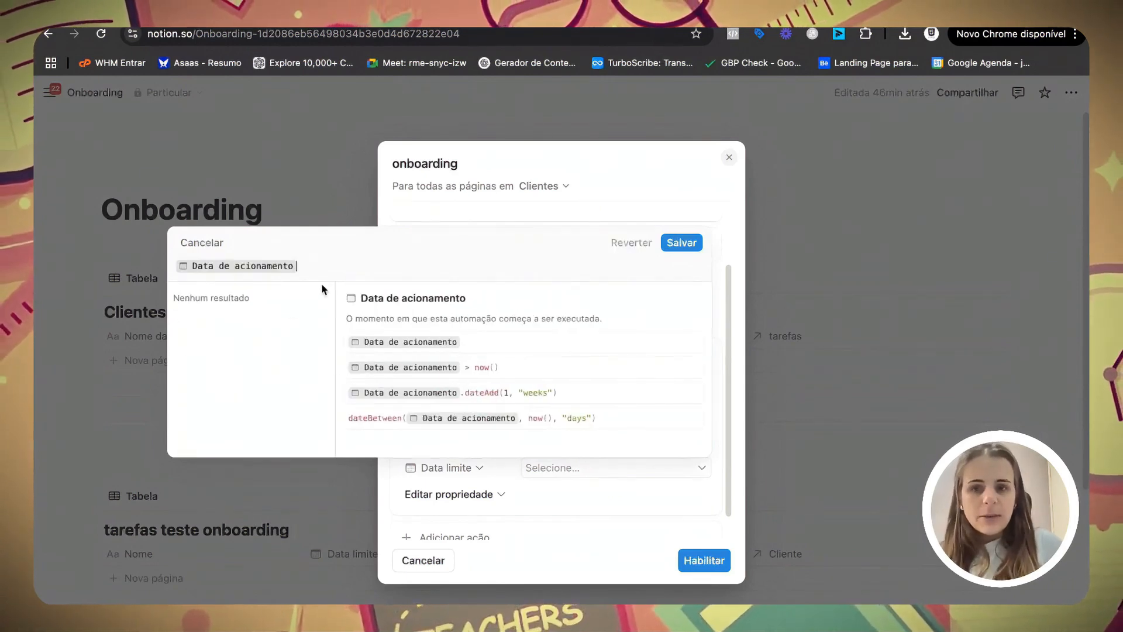
pyautogui.write('.dat')
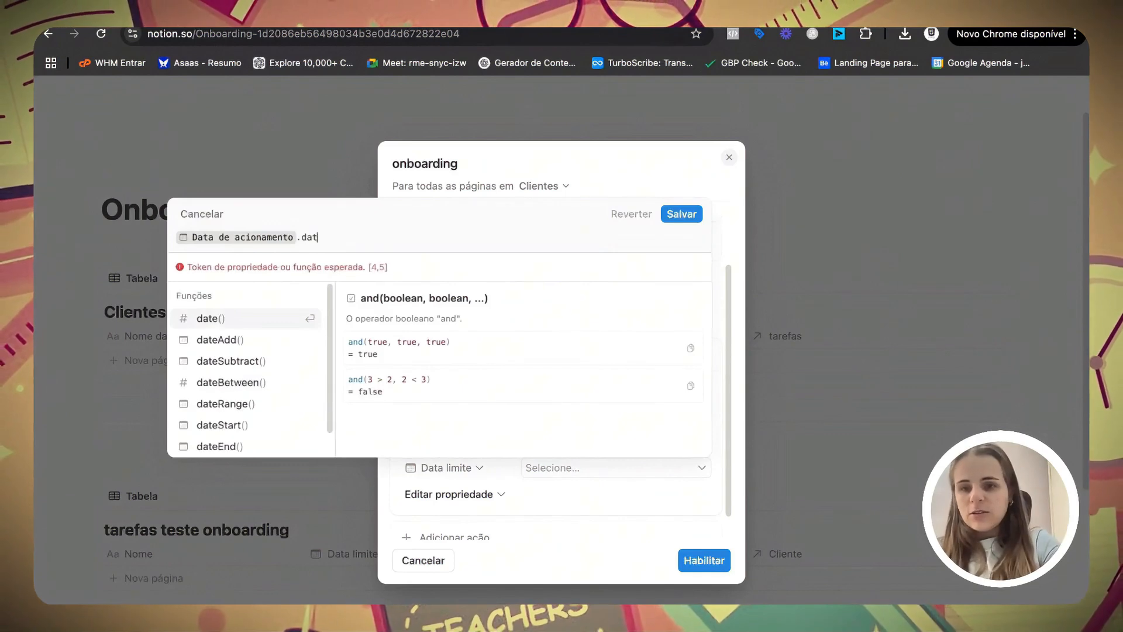
pyautogui.click(256, 339)
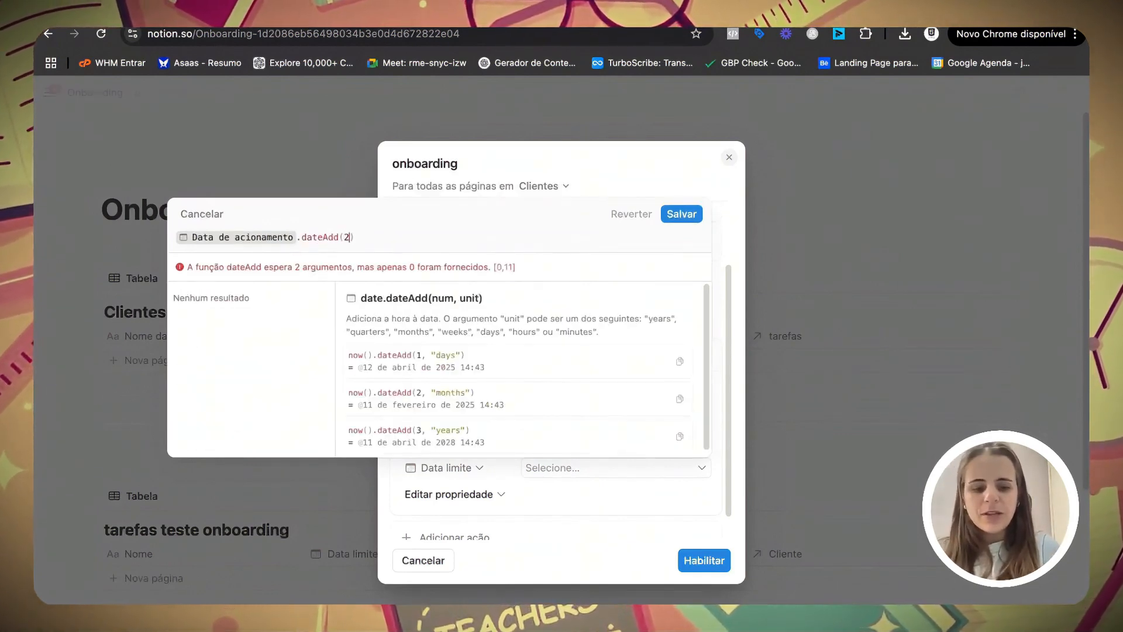
pyautogui.write('2,')
pyautogui.write(' "da')
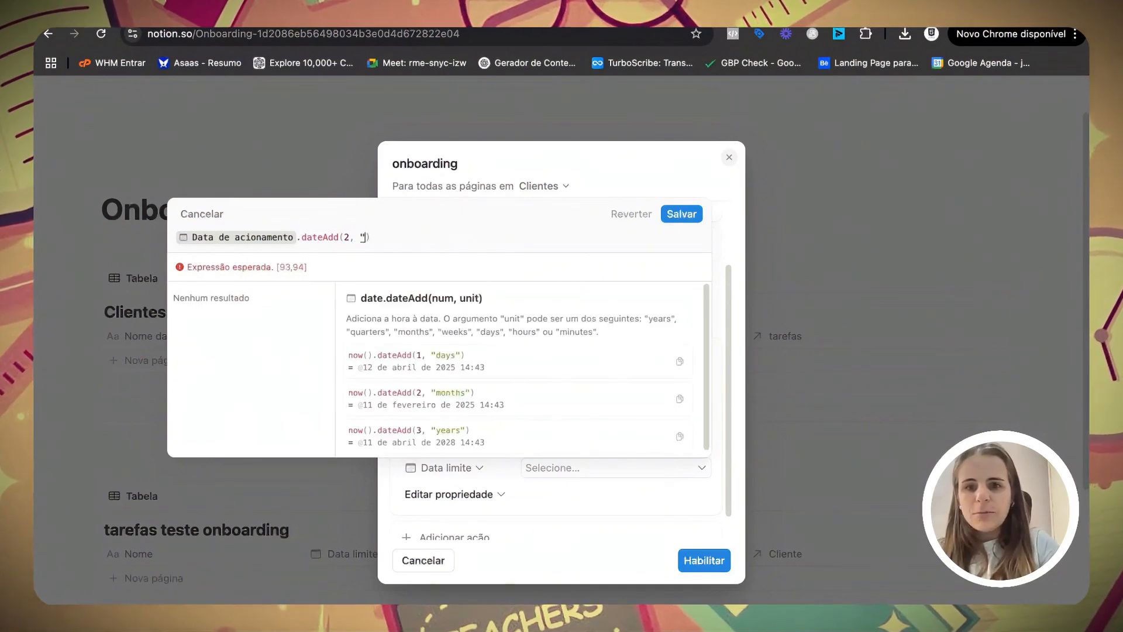
pyautogui.write('ys"')
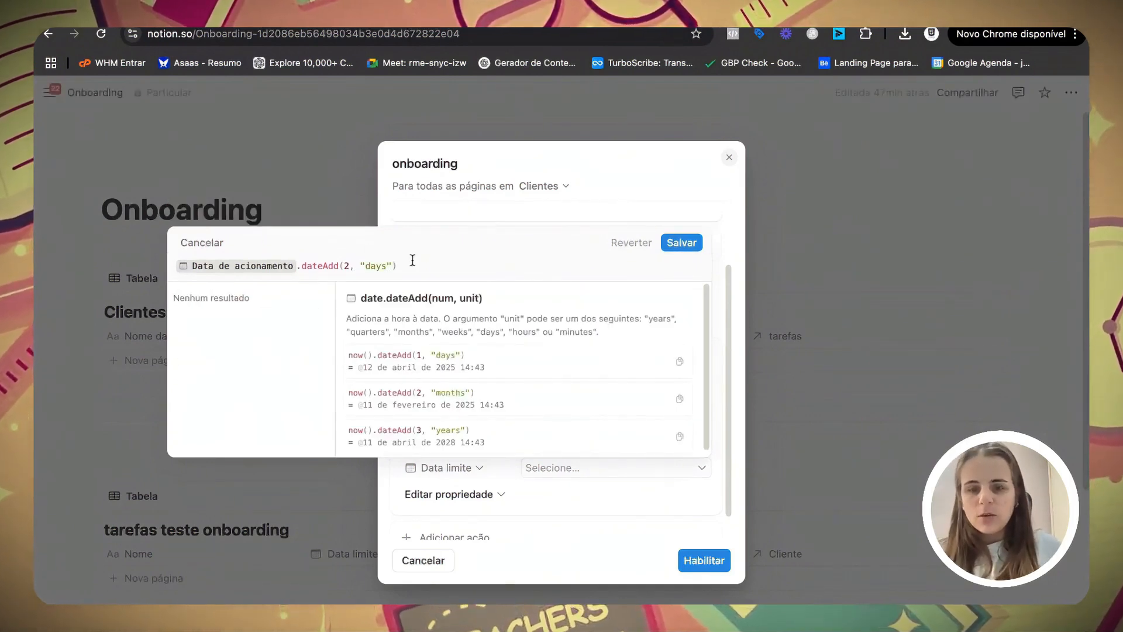
pyautogui.click(680, 243)
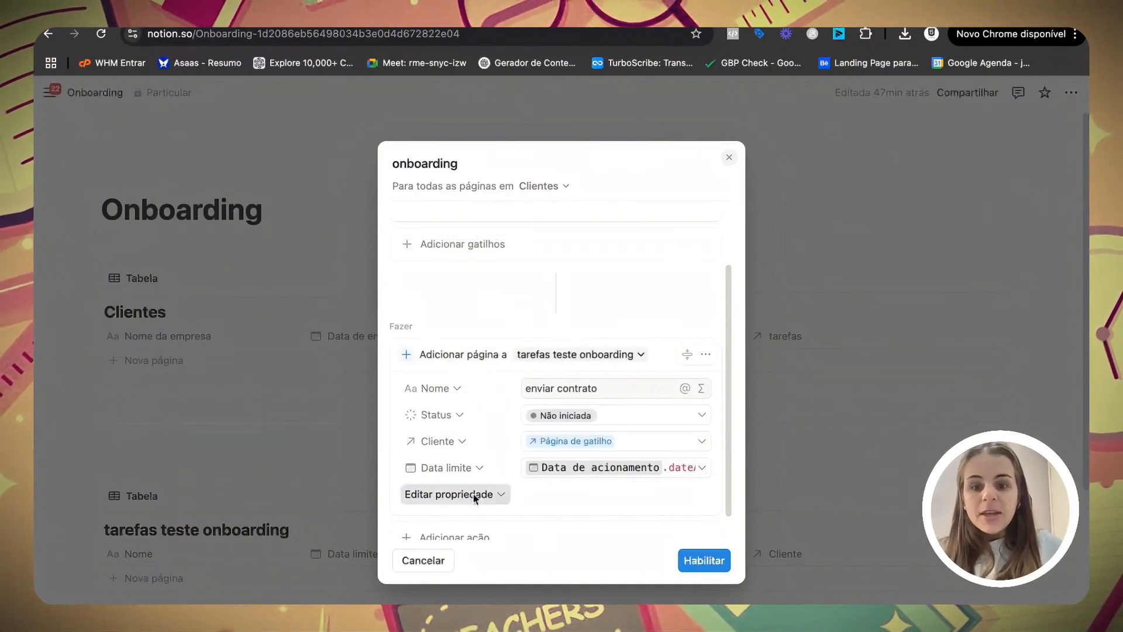
# Step: Set the enviar contrato task's responsável with the custom formula Página de gatilho.gestor responsável and save it
pyautogui.click(476, 494)
pyautogui.click(413, 556)
pyautogui.click(562, 494)
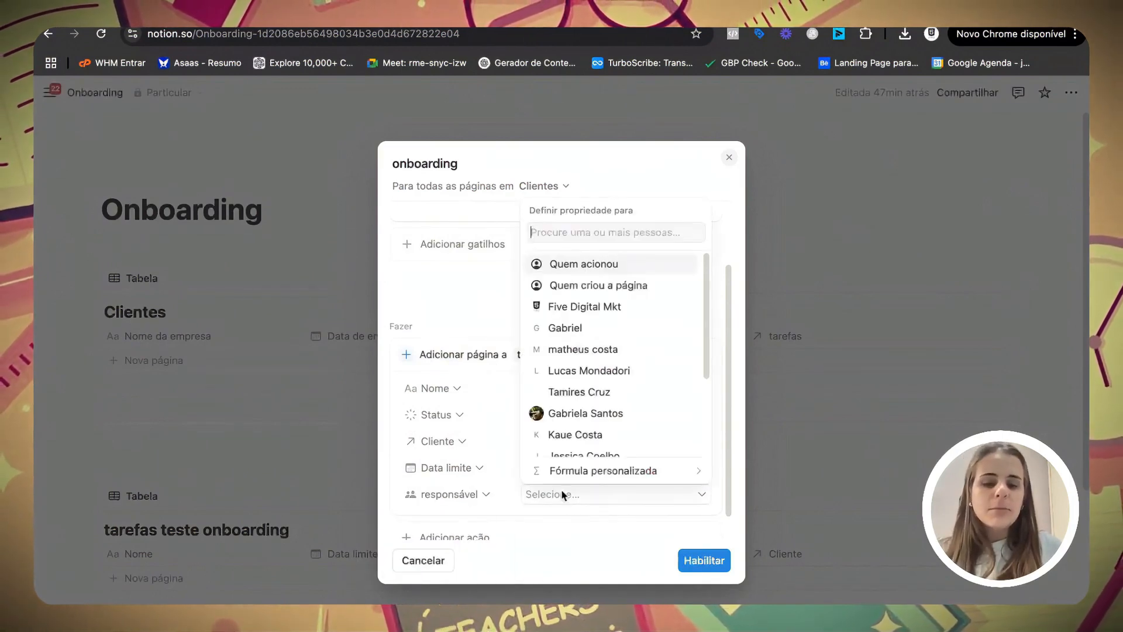
pyautogui.click(571, 471)
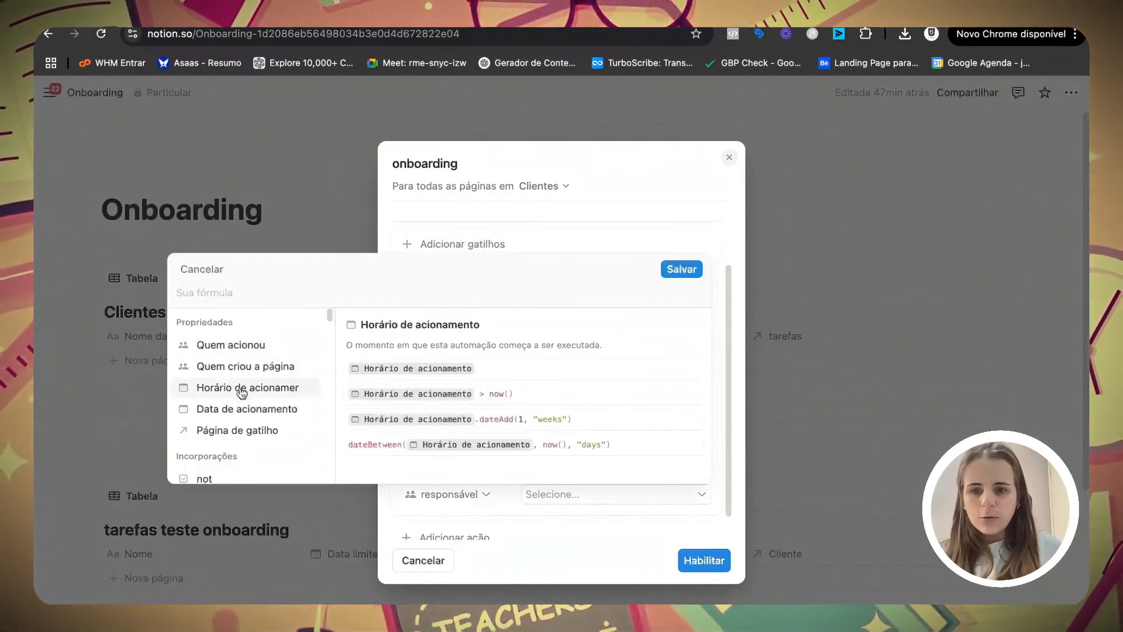
pyautogui.click(238, 431)
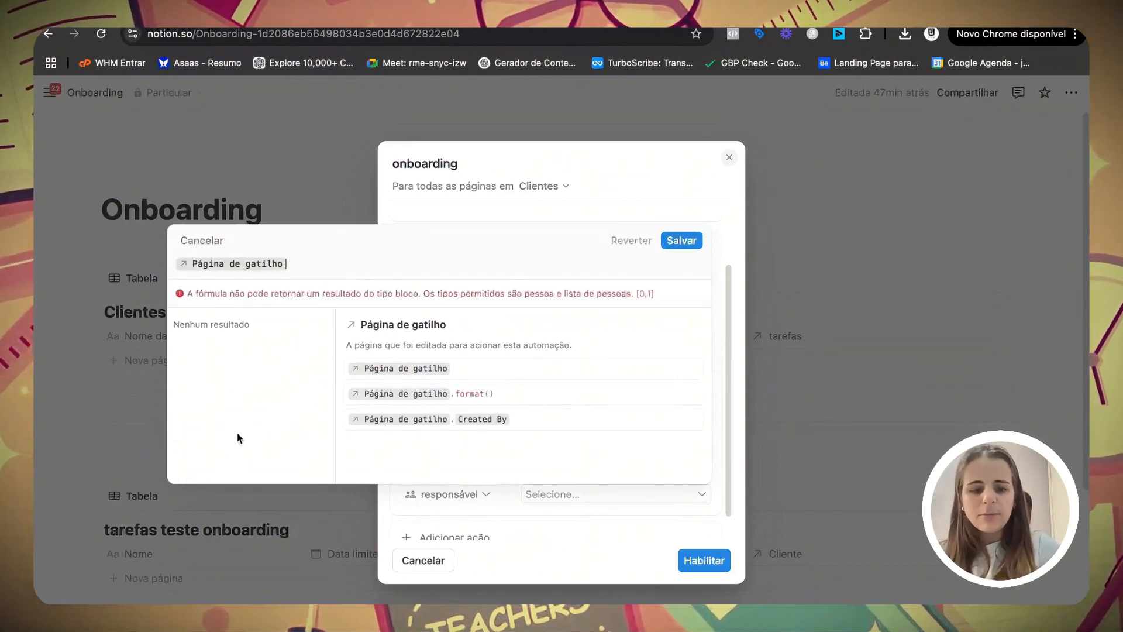
pyautogui.write('.')
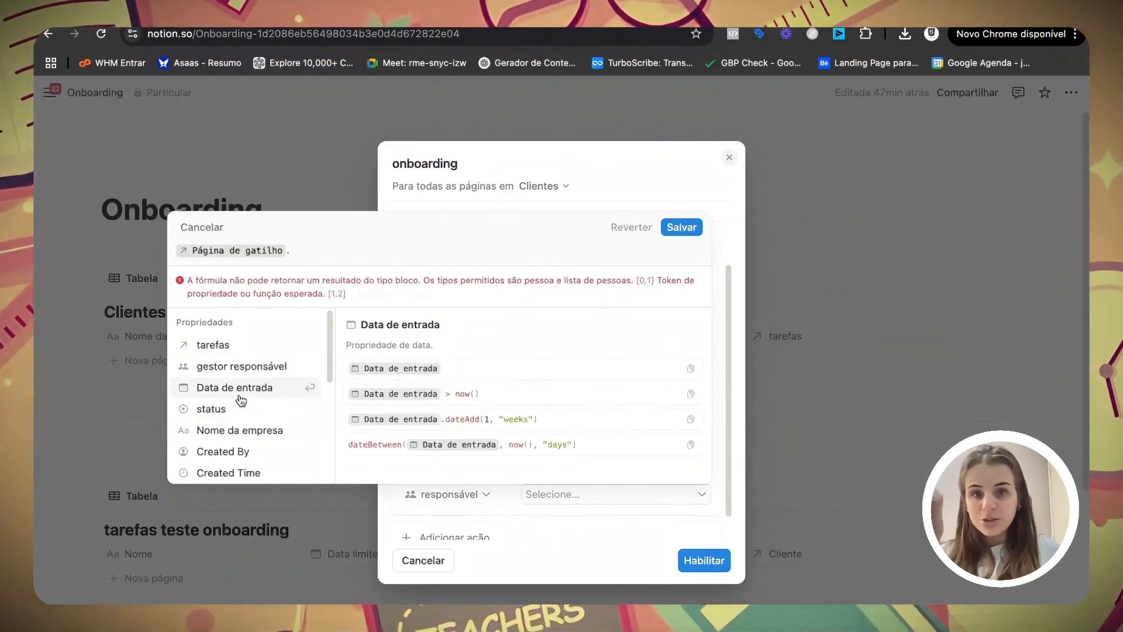
pyautogui.click(217, 368)
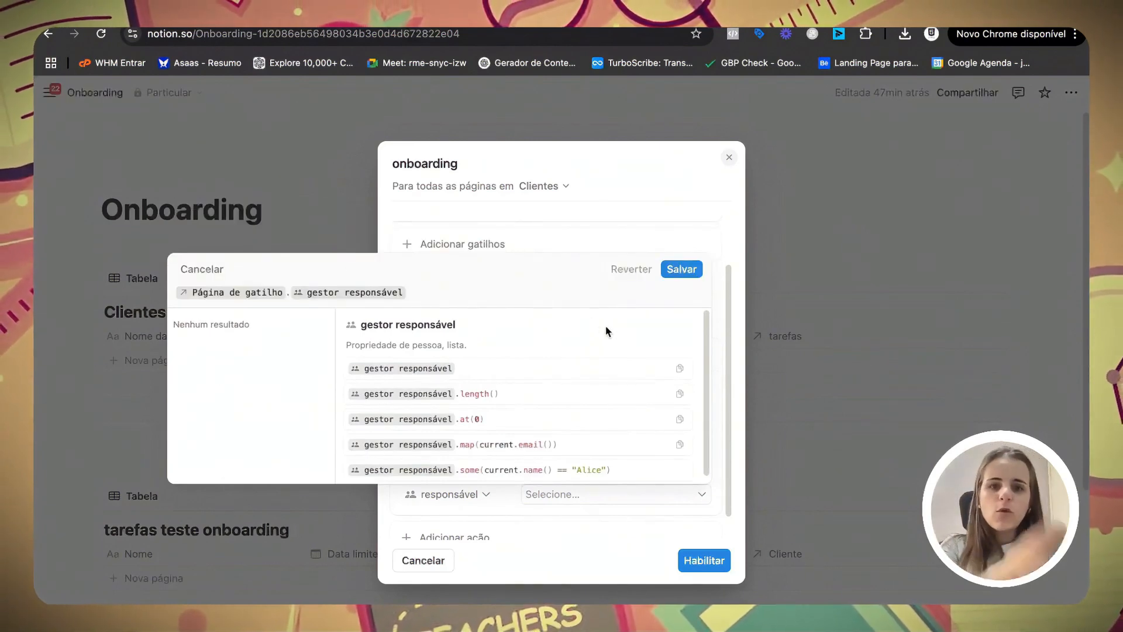
pyautogui.click(680, 269)
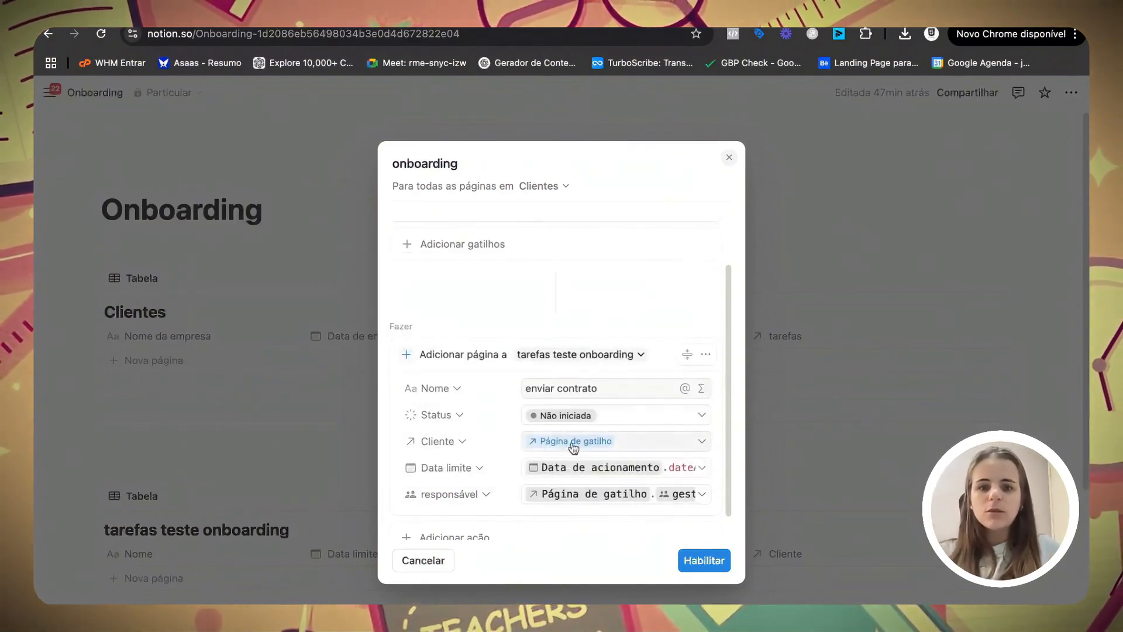
# Step: Duplicate the enviar contrato page action and set the copy's Nome to criar grupo
pyautogui.scroll(-1, 515, 468)
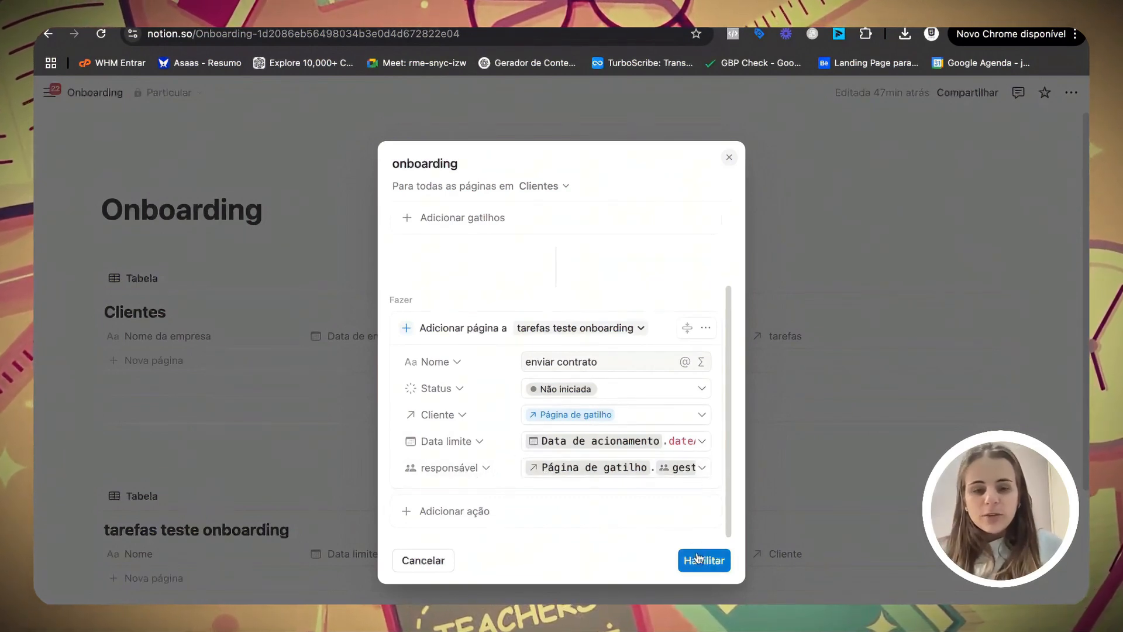
pyautogui.click(706, 329)
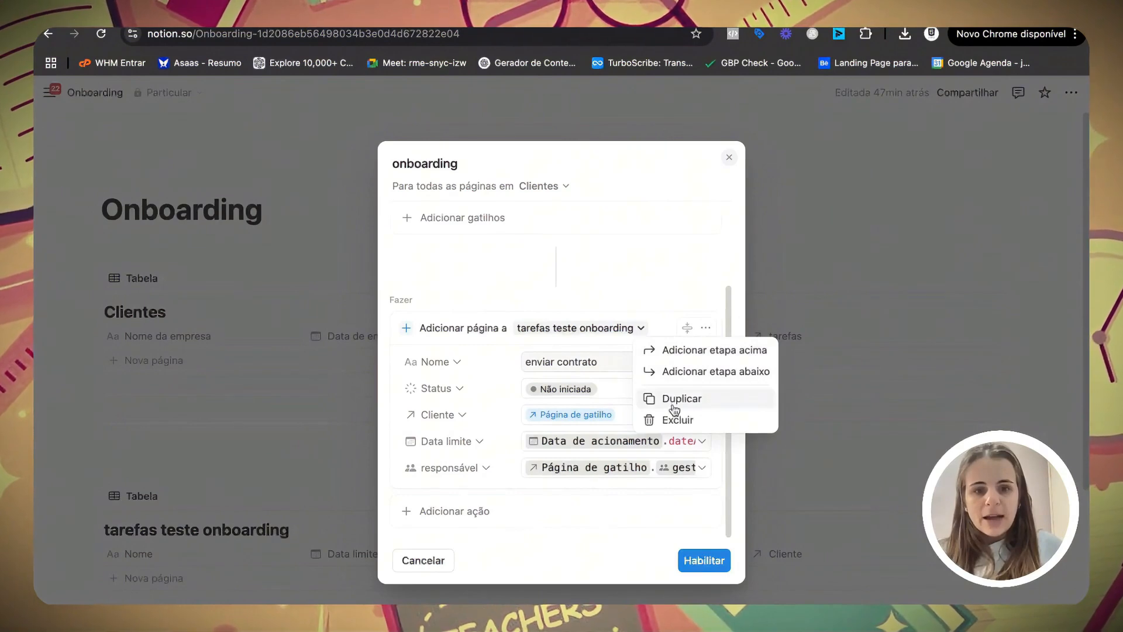
pyautogui.click(675, 397)
pyautogui.scroll(-2, 605, 421)
pyautogui.moveTo(609, 385); pyautogui.dragTo(501, 377)
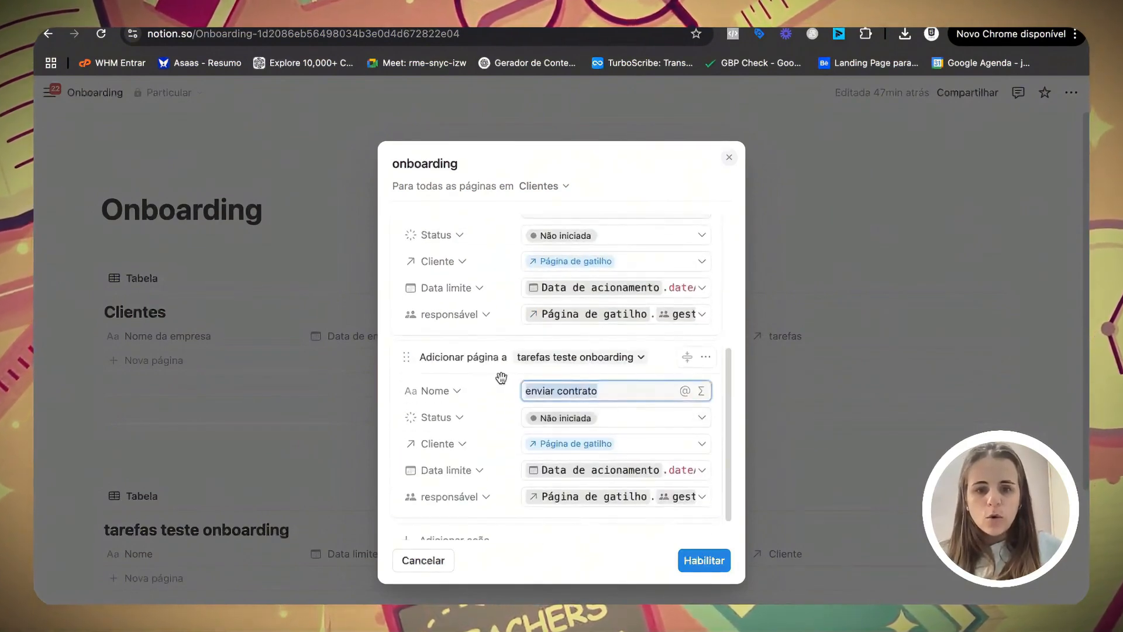
pyautogui.write('criar g')
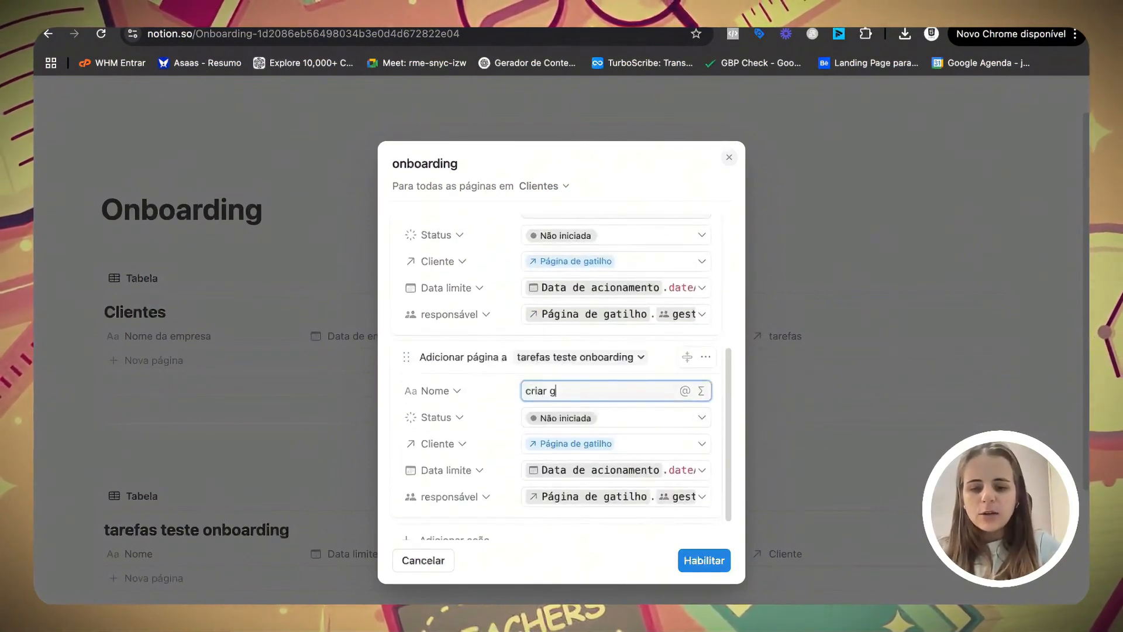
pyautogui.write('rupo')
# Step: Set the criar grupo task's Data limite formula to Data de acionamento.dateAdd(3, "days"), save it, and enable the onboarding automation
pyautogui.scroll(-1, 643, 451)
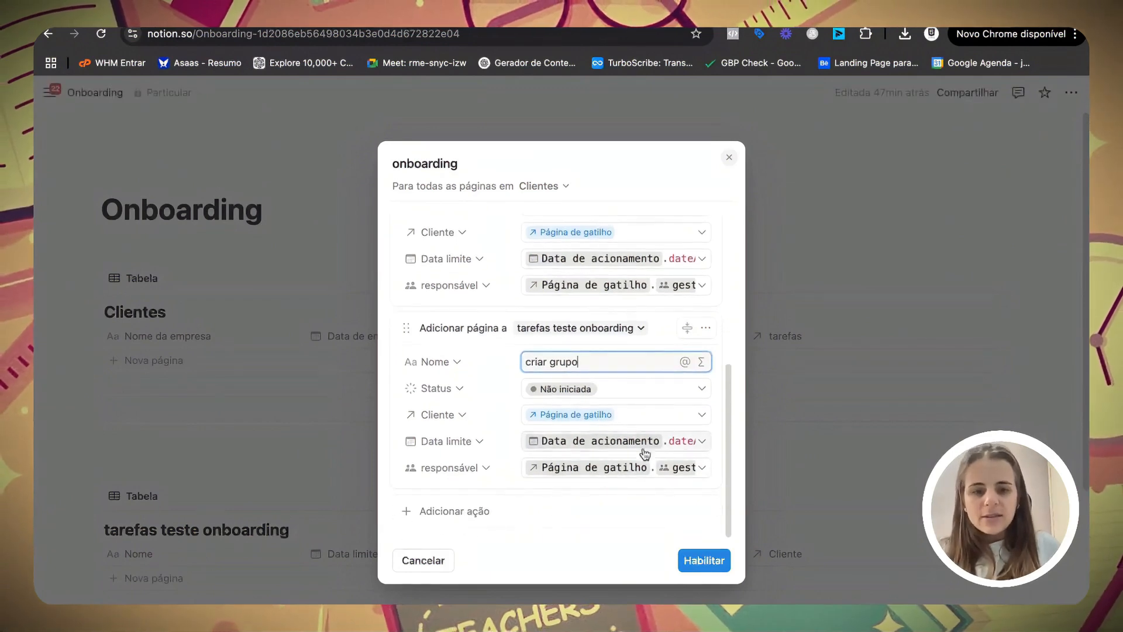
pyautogui.click(672, 443)
pyautogui.click(350, 238)
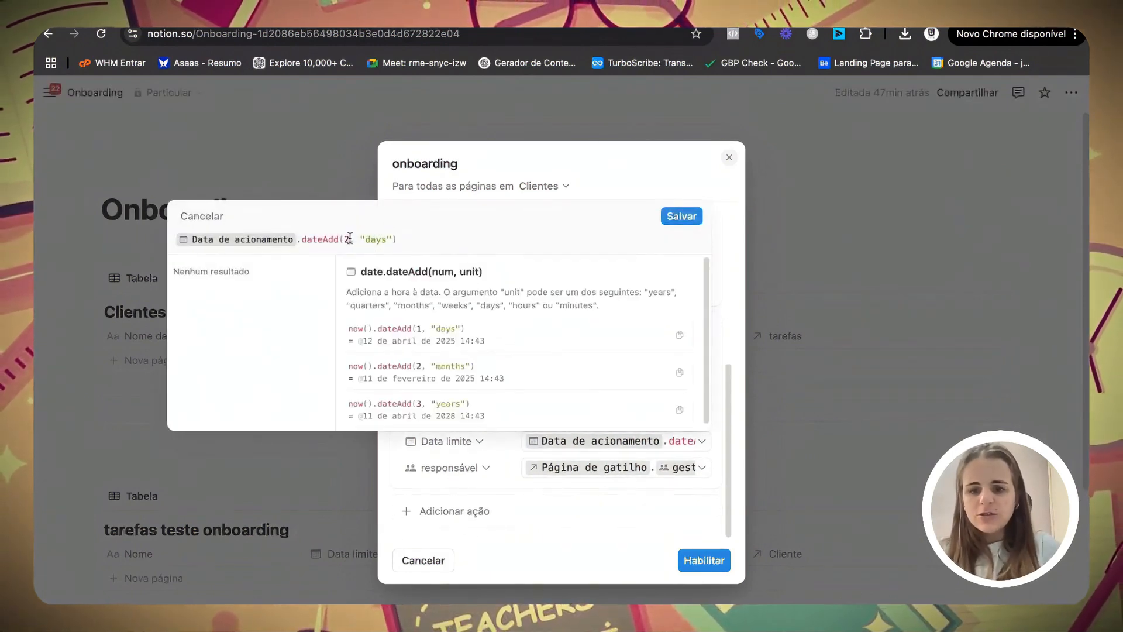
pyautogui.press('BackSpace')
pyautogui.write('3')
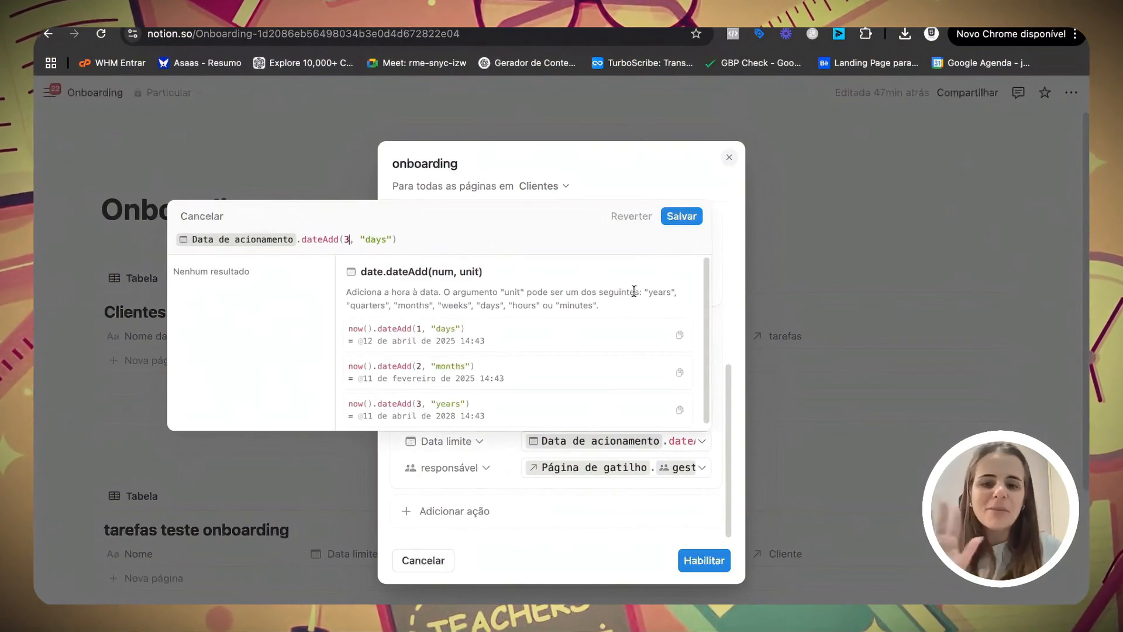
pyautogui.click(681, 215)
pyautogui.click(700, 562)
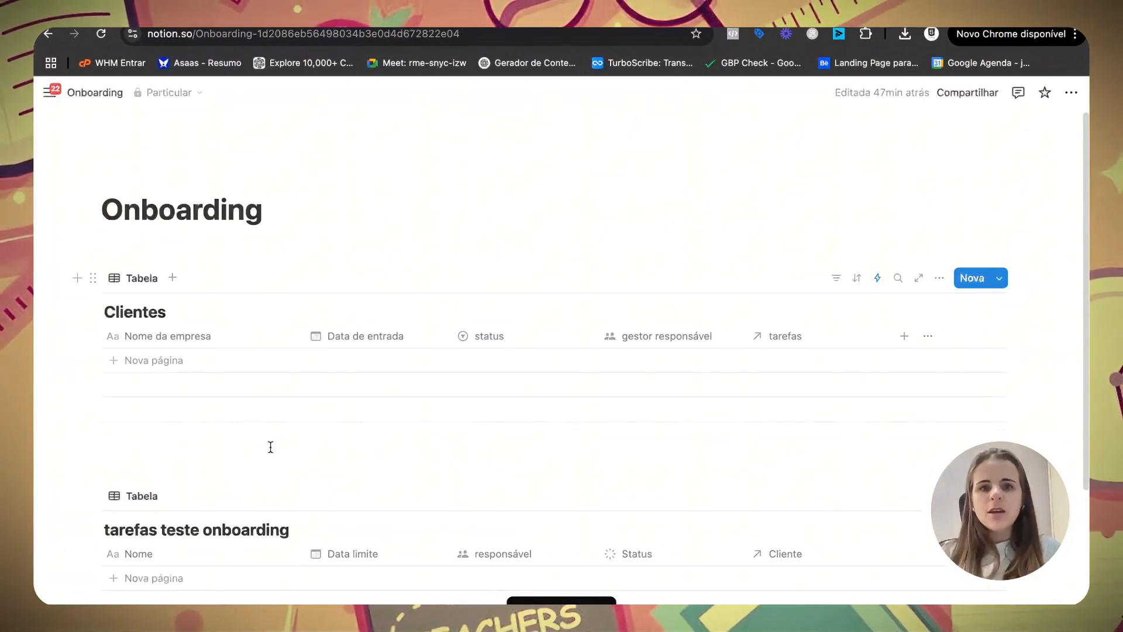
# Step: Add a page named cliente test to the Clientes table with Data de entrada 10 de abril de 2025
pyautogui.click(156, 360)
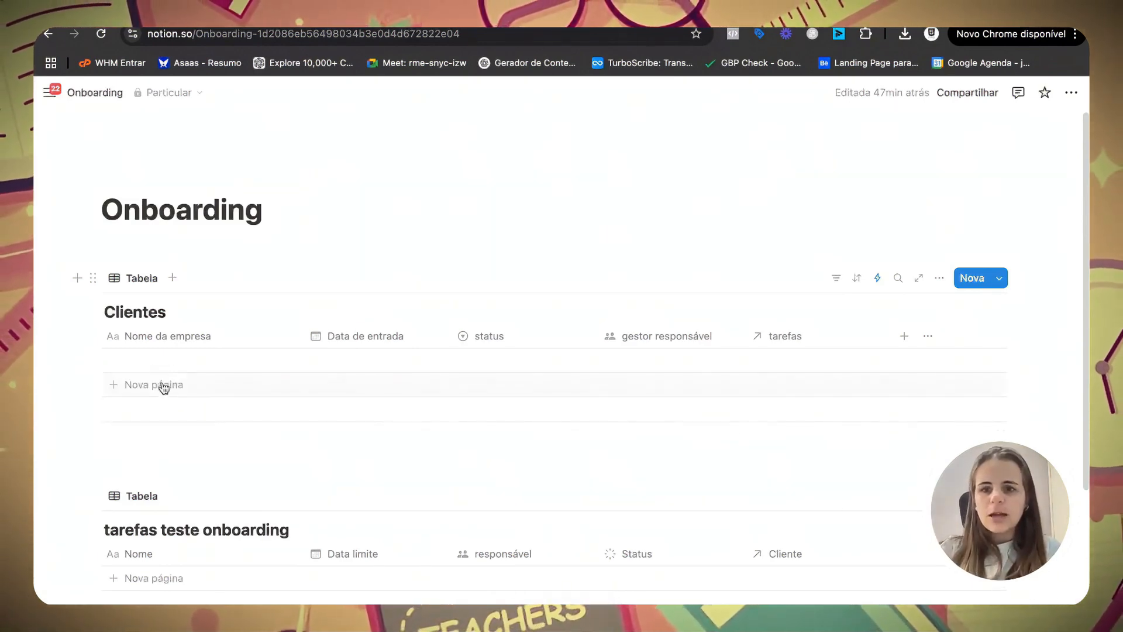
pyautogui.write('cliente test')
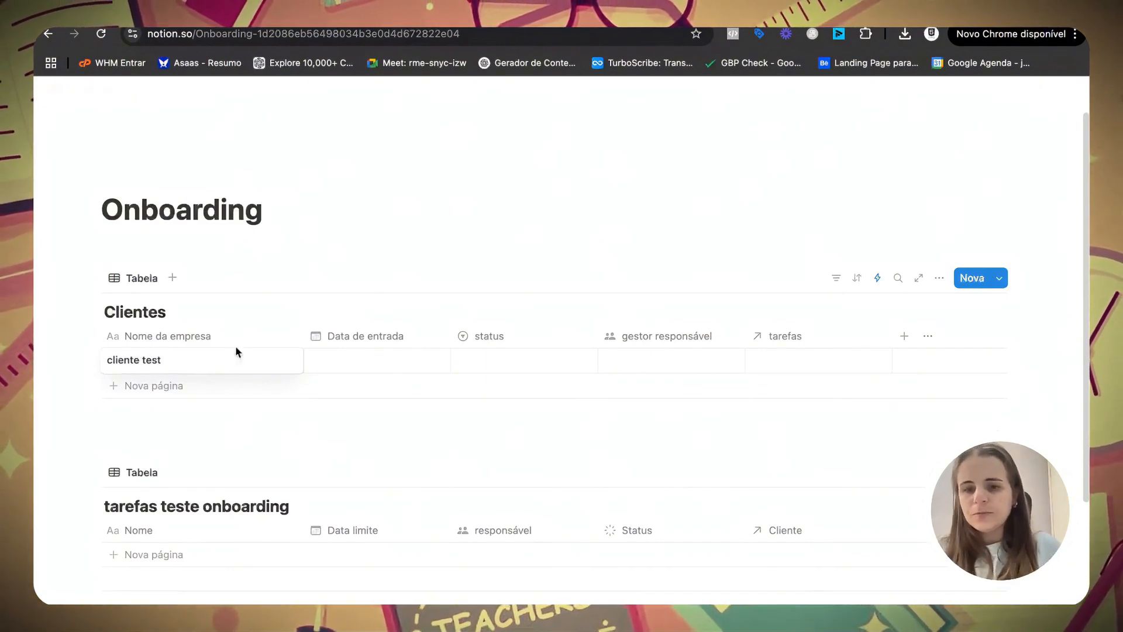
pyautogui.click(384, 316)
pyautogui.click(363, 358)
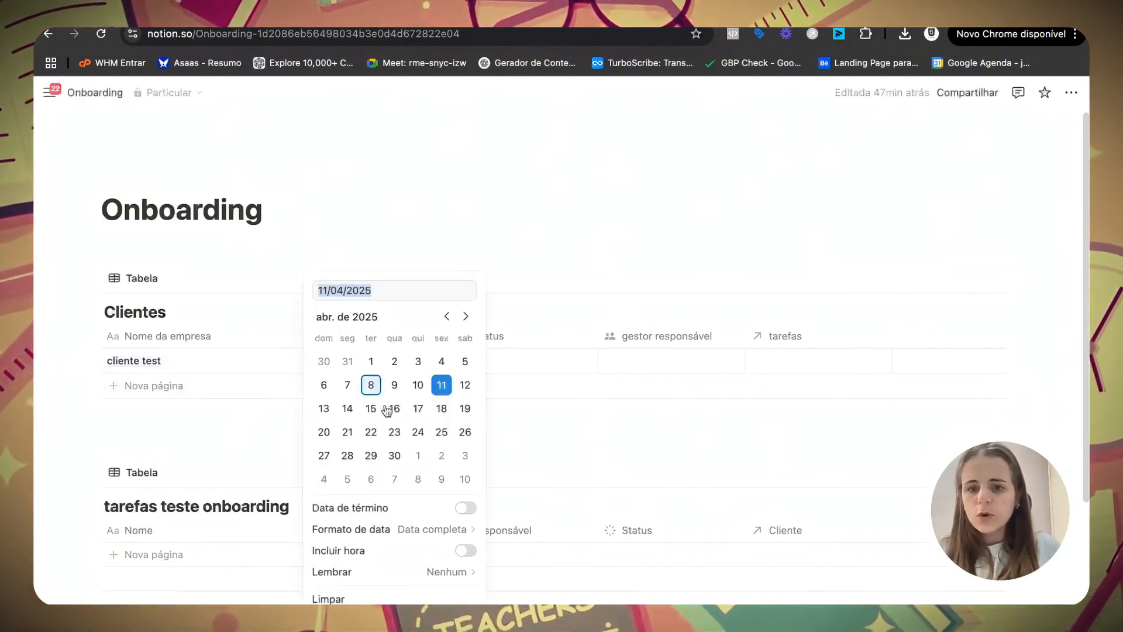
pyautogui.click(418, 386)
pyautogui.press('Escape')
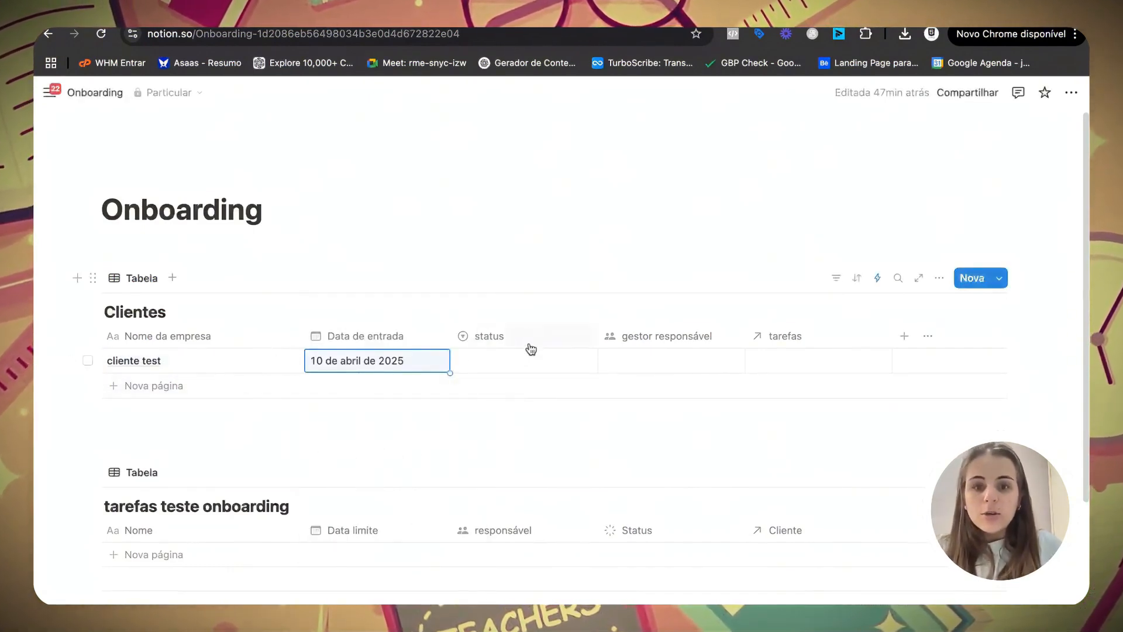
# Step: Assign a team member as gestor responsável for cliente test
pyautogui.click(648, 361)
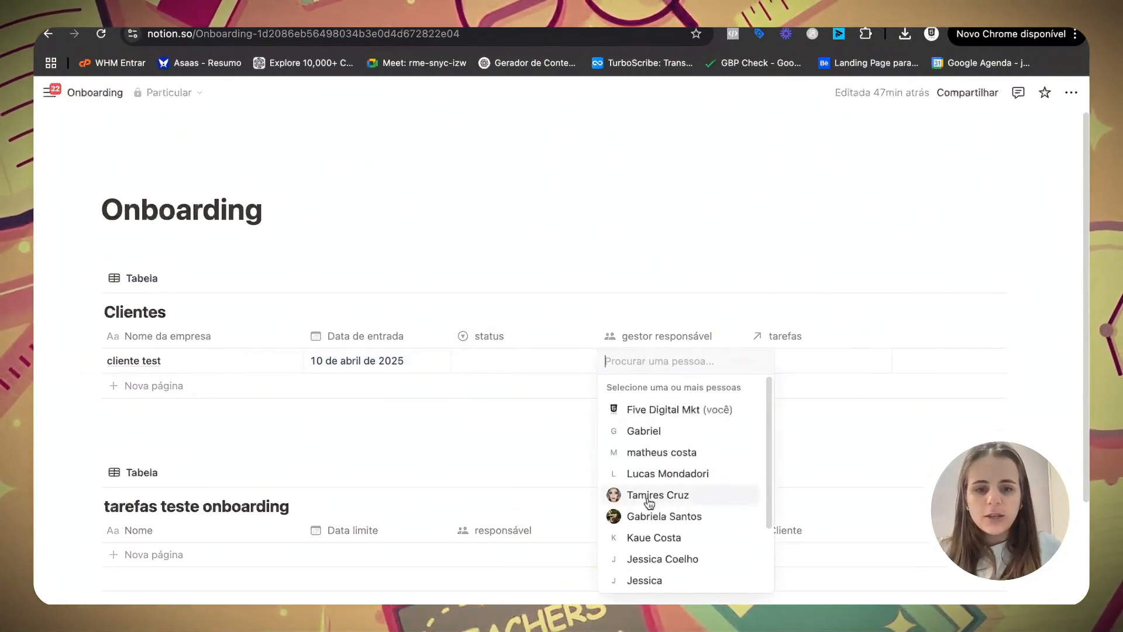
pyautogui.click(654, 516)
pyautogui.press('Escape')
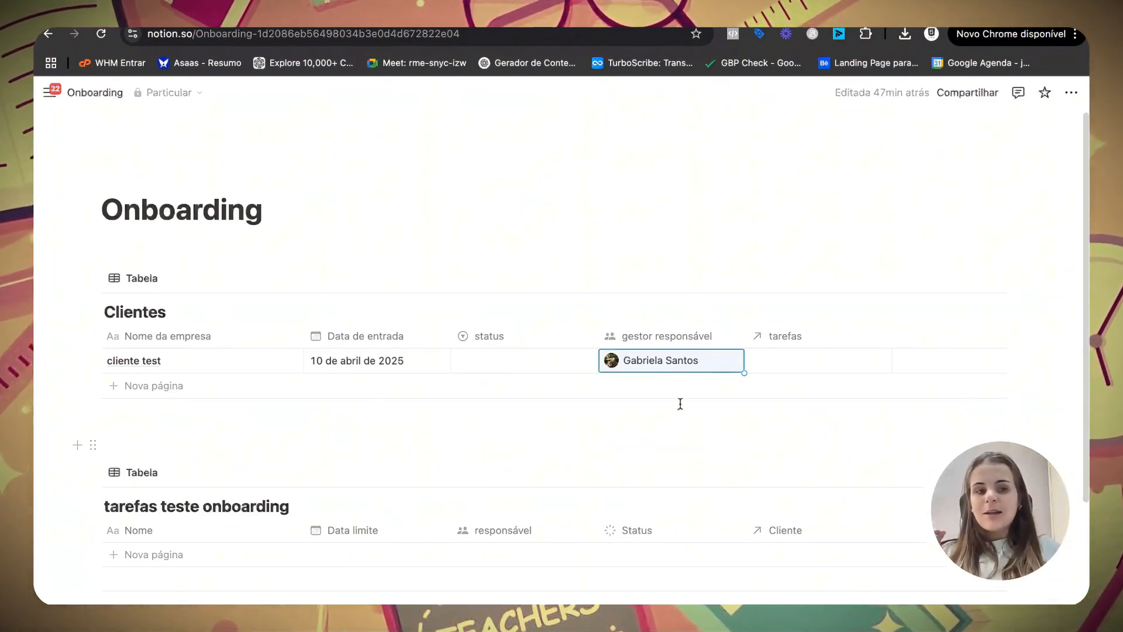
# Step: Review the onboarding automation's enviar contrato and criar grupo actions, including their deadline and responsável formulas, and close it without changes
pyautogui.click(877, 278)
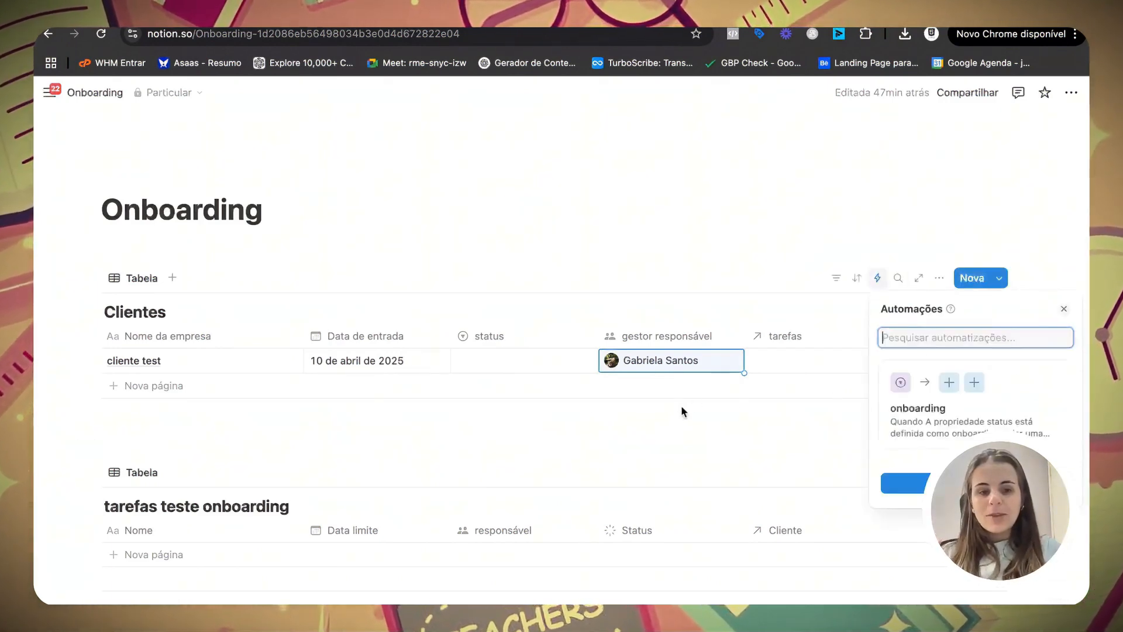
pyautogui.click(917, 420)
pyautogui.scroll(-3, 579, 427)
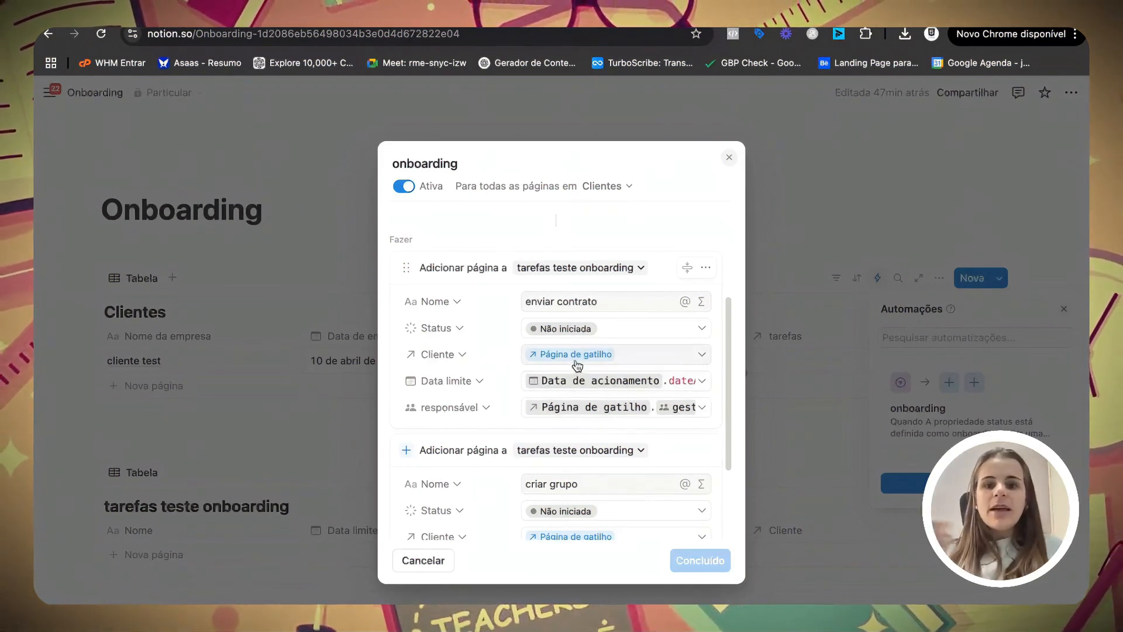
pyautogui.scroll(-3, 603, 358)
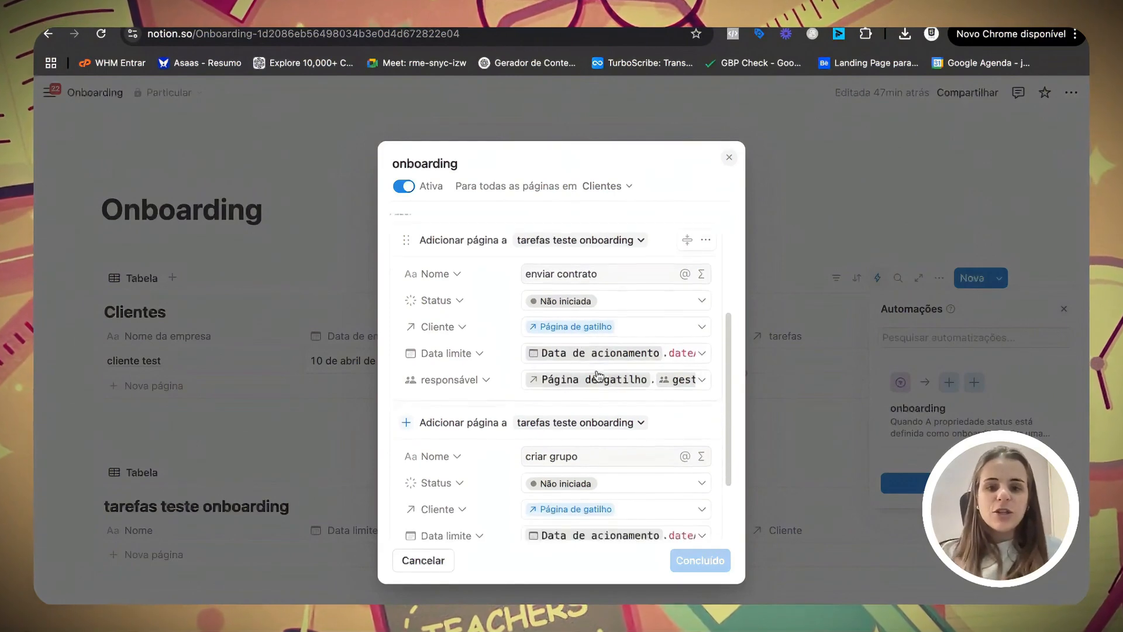
pyautogui.scroll(-1, 610, 385)
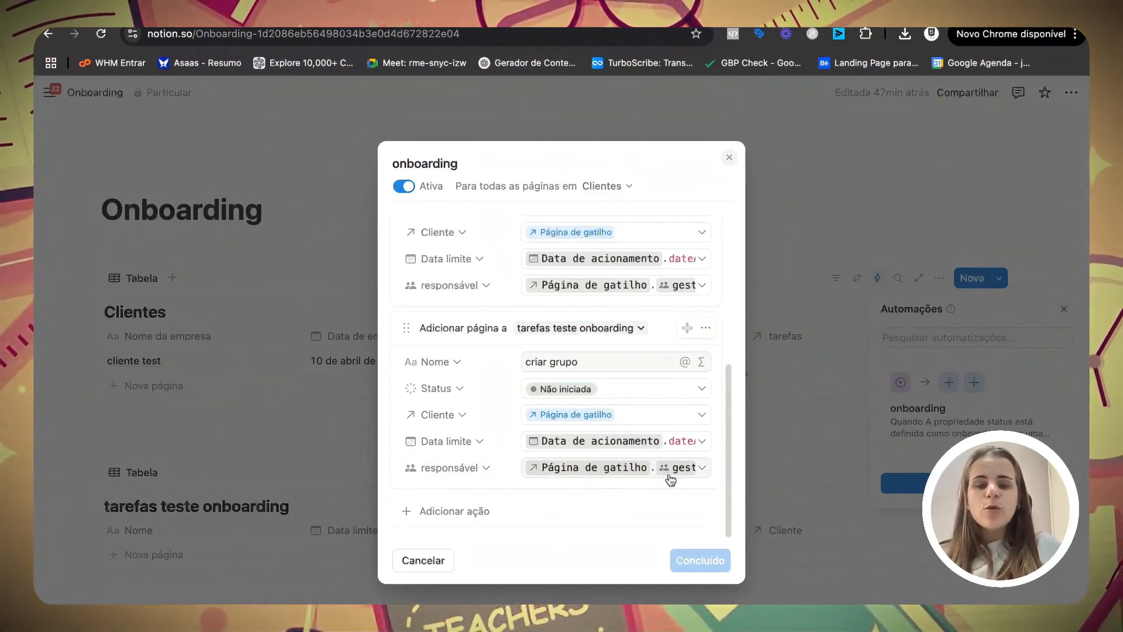
pyautogui.click(729, 157)
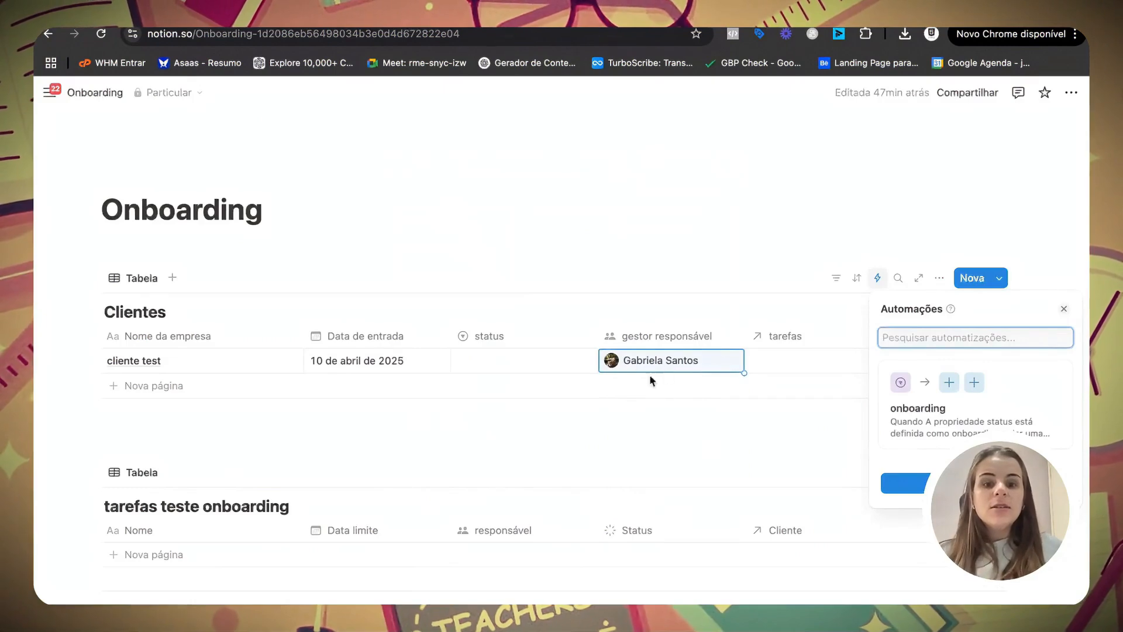
pyautogui.click(671, 309)
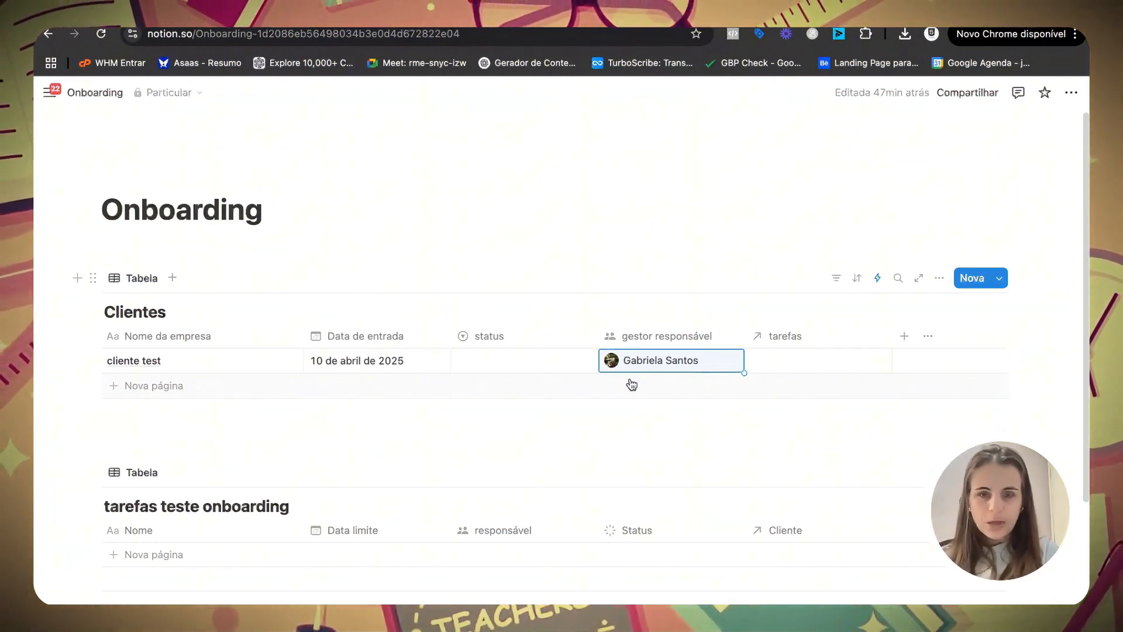
# Step: Move the gestor responsável column before status in Clientes and set cliente test's status to onboarding
pyautogui.moveTo(655, 336); pyautogui.dragTo(468, 317)
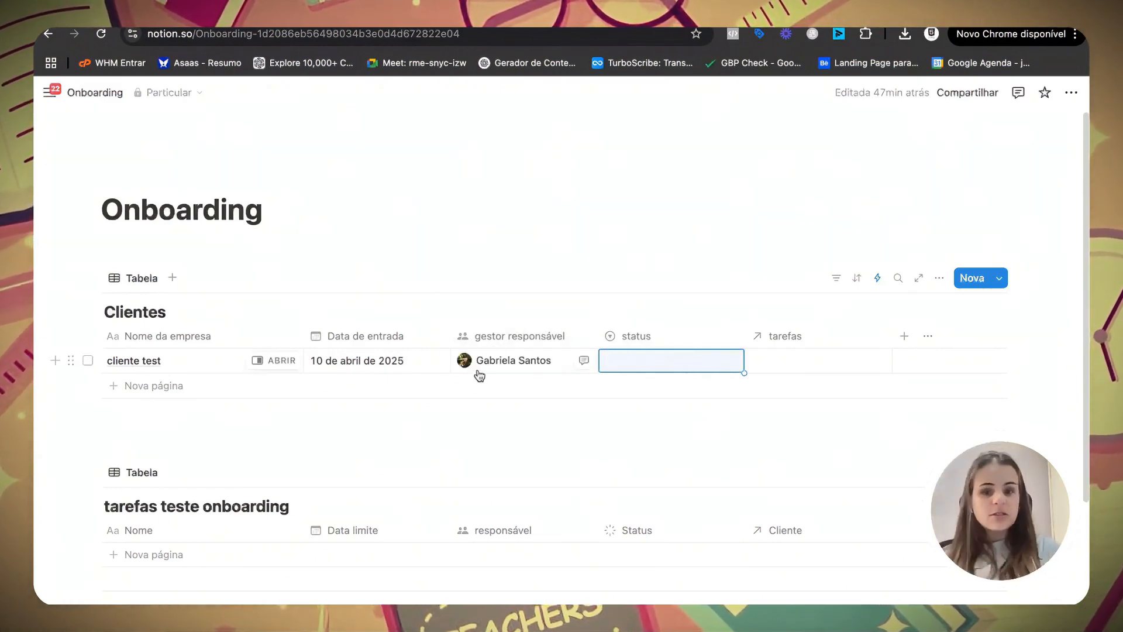
pyautogui.click(626, 367)
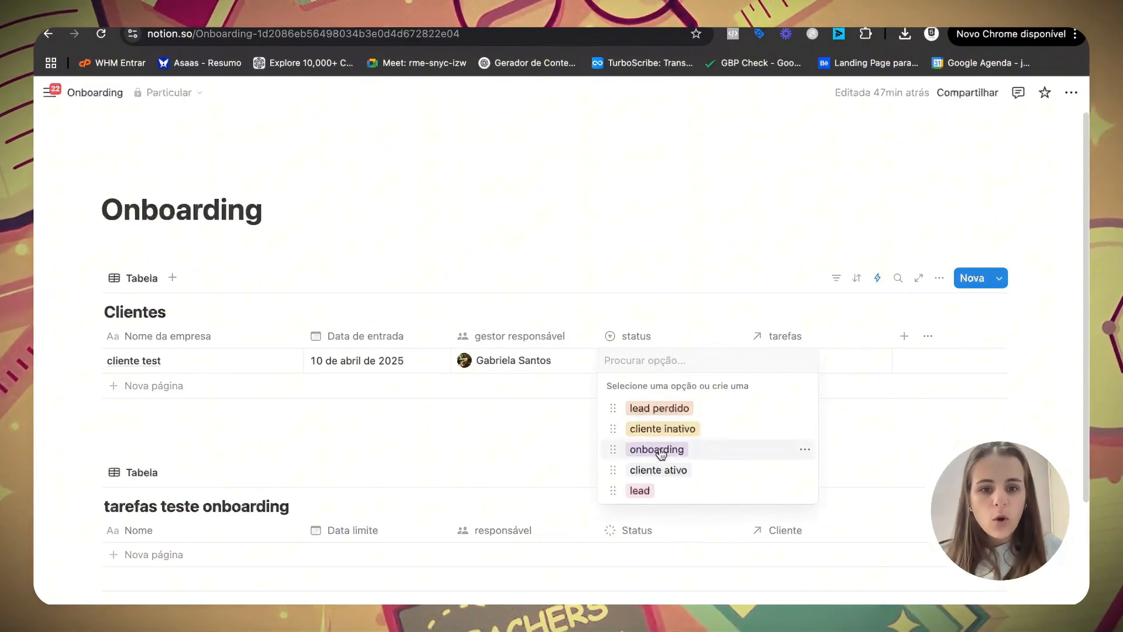
pyautogui.click(660, 454)
pyautogui.click(651, 306)
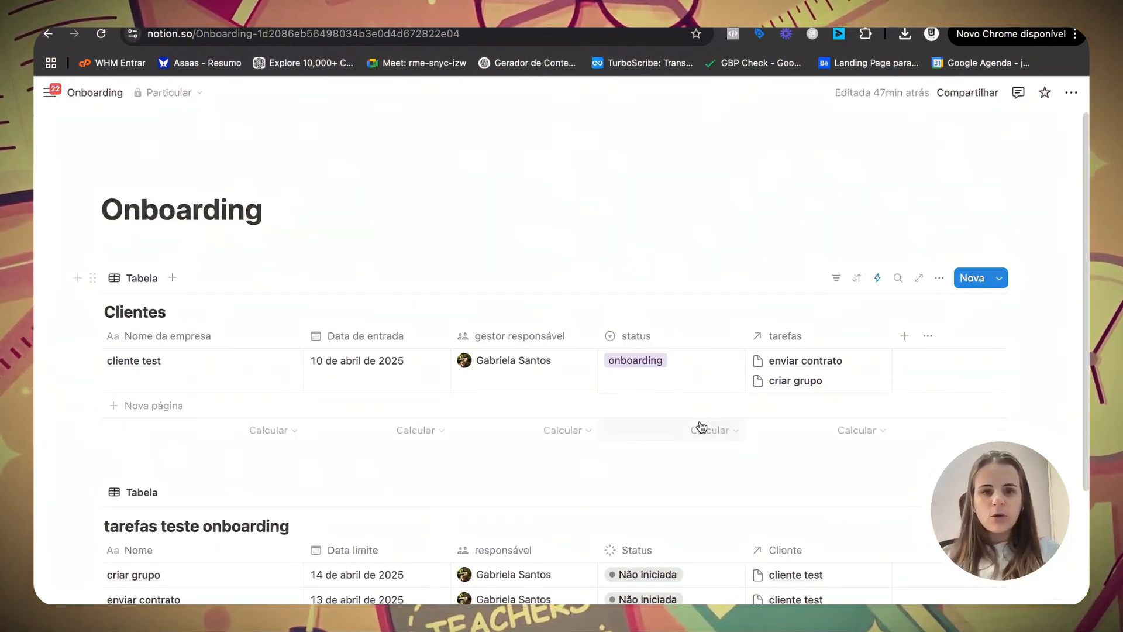
# Step: Check the tasks in tarefas teste onboarding and open the cliente test page to examine its linked tarefas
pyautogui.scroll(-4, 699, 426)
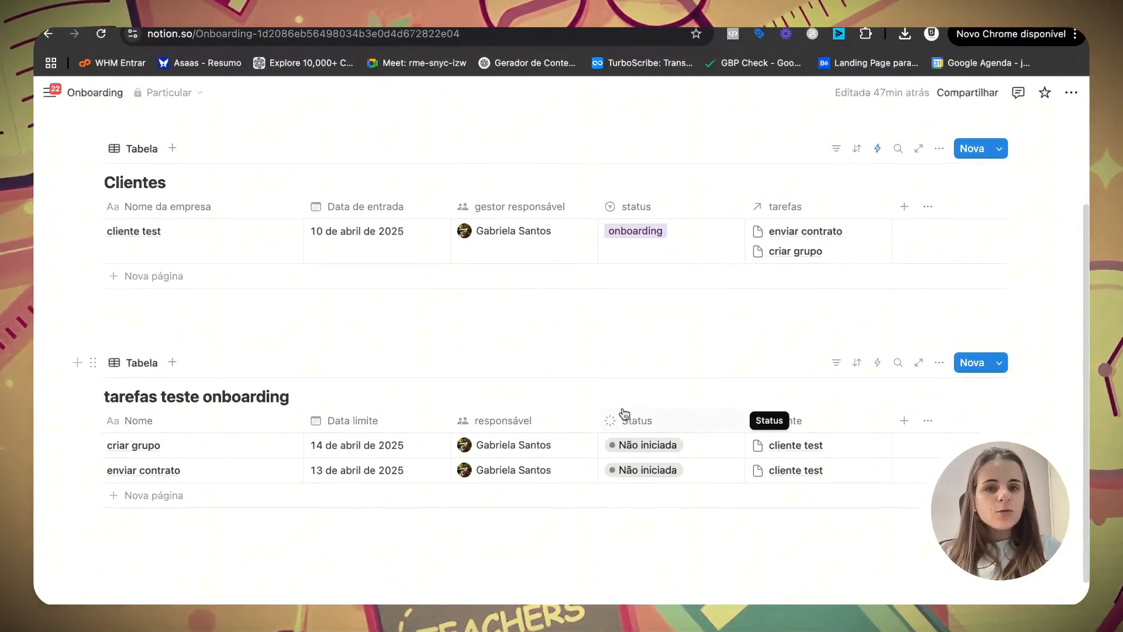
pyautogui.scroll(1, 622, 406)
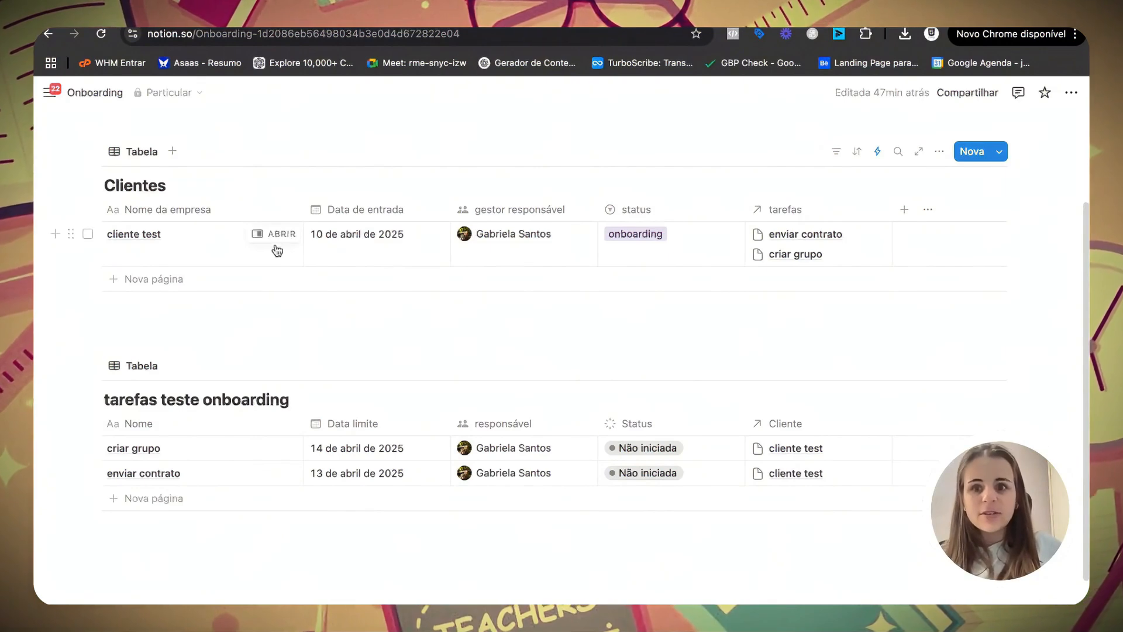
pyautogui.click(275, 237)
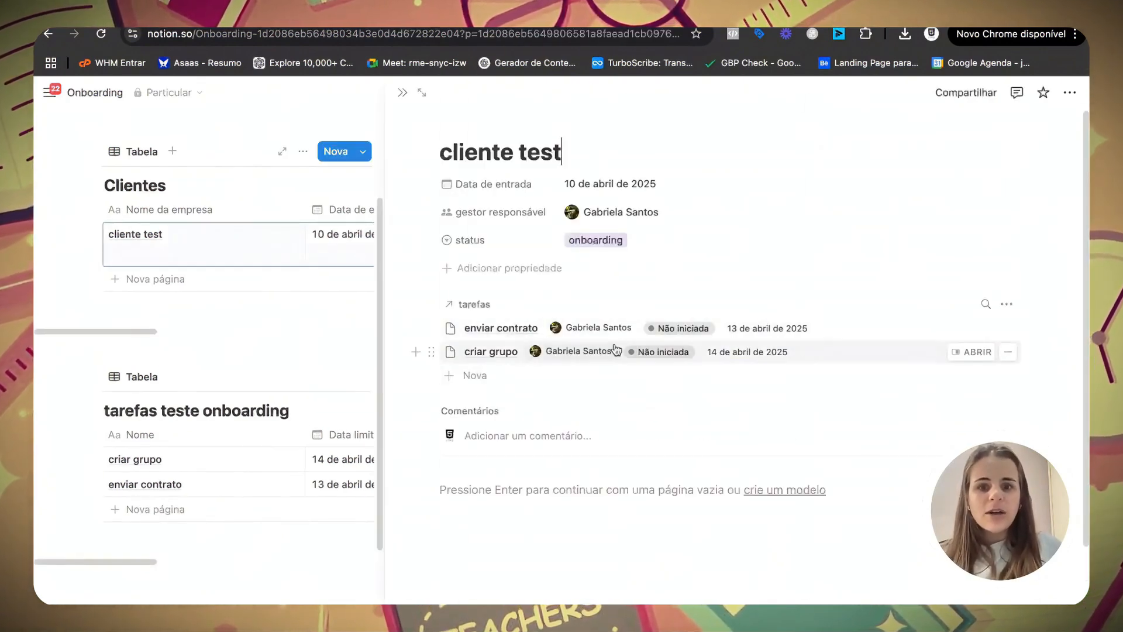